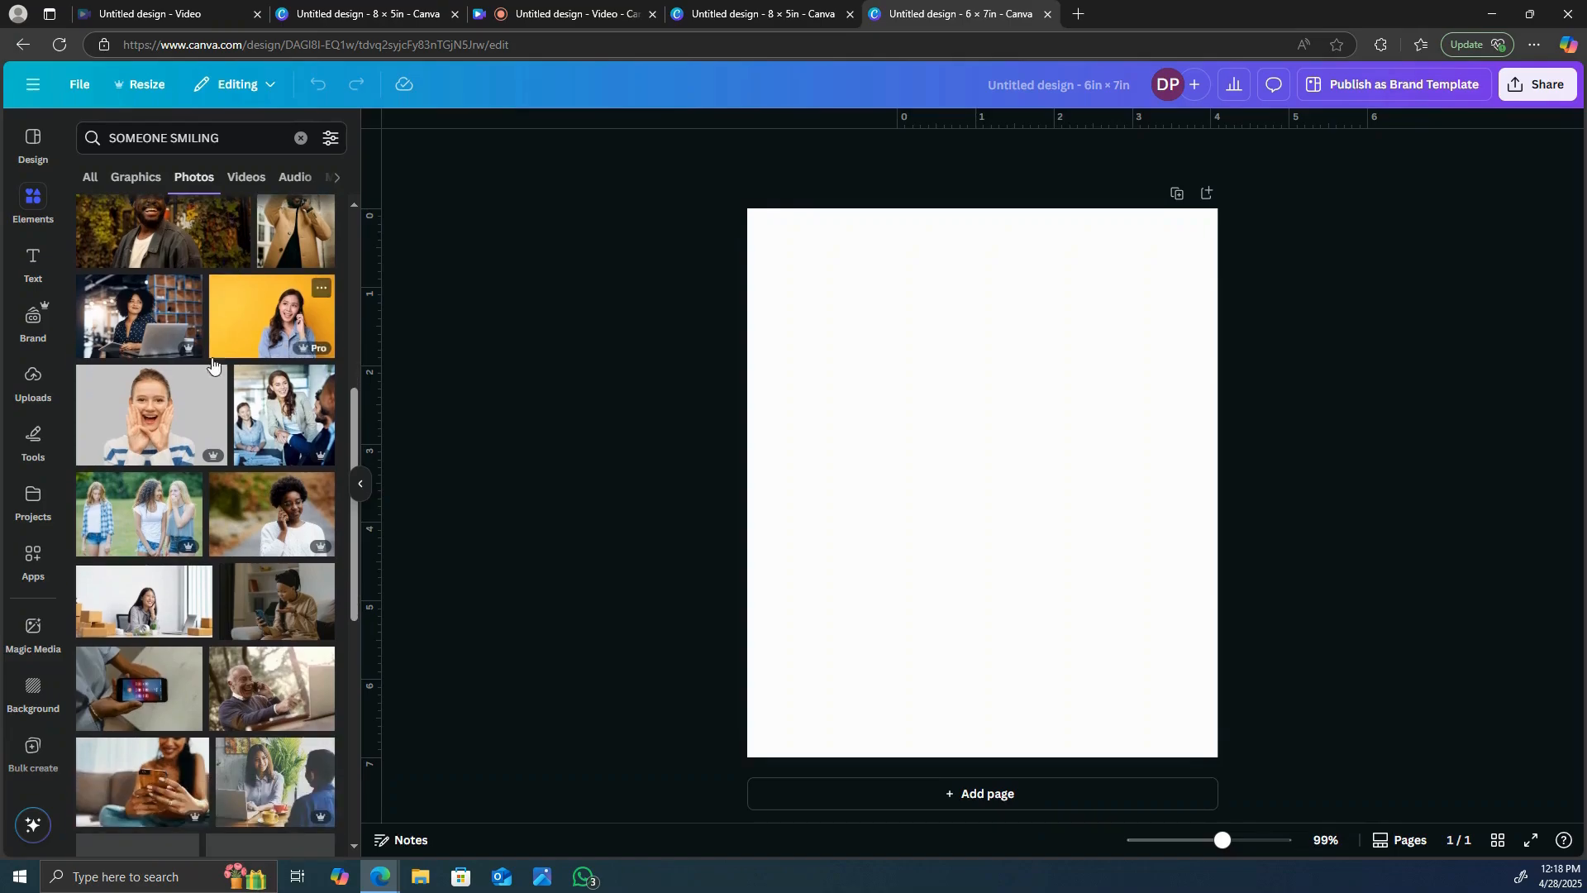
Insert the grey-background photo of the woman cupping her hands around her mouth and shrink it into the page's upper-left corner
click(152, 414)
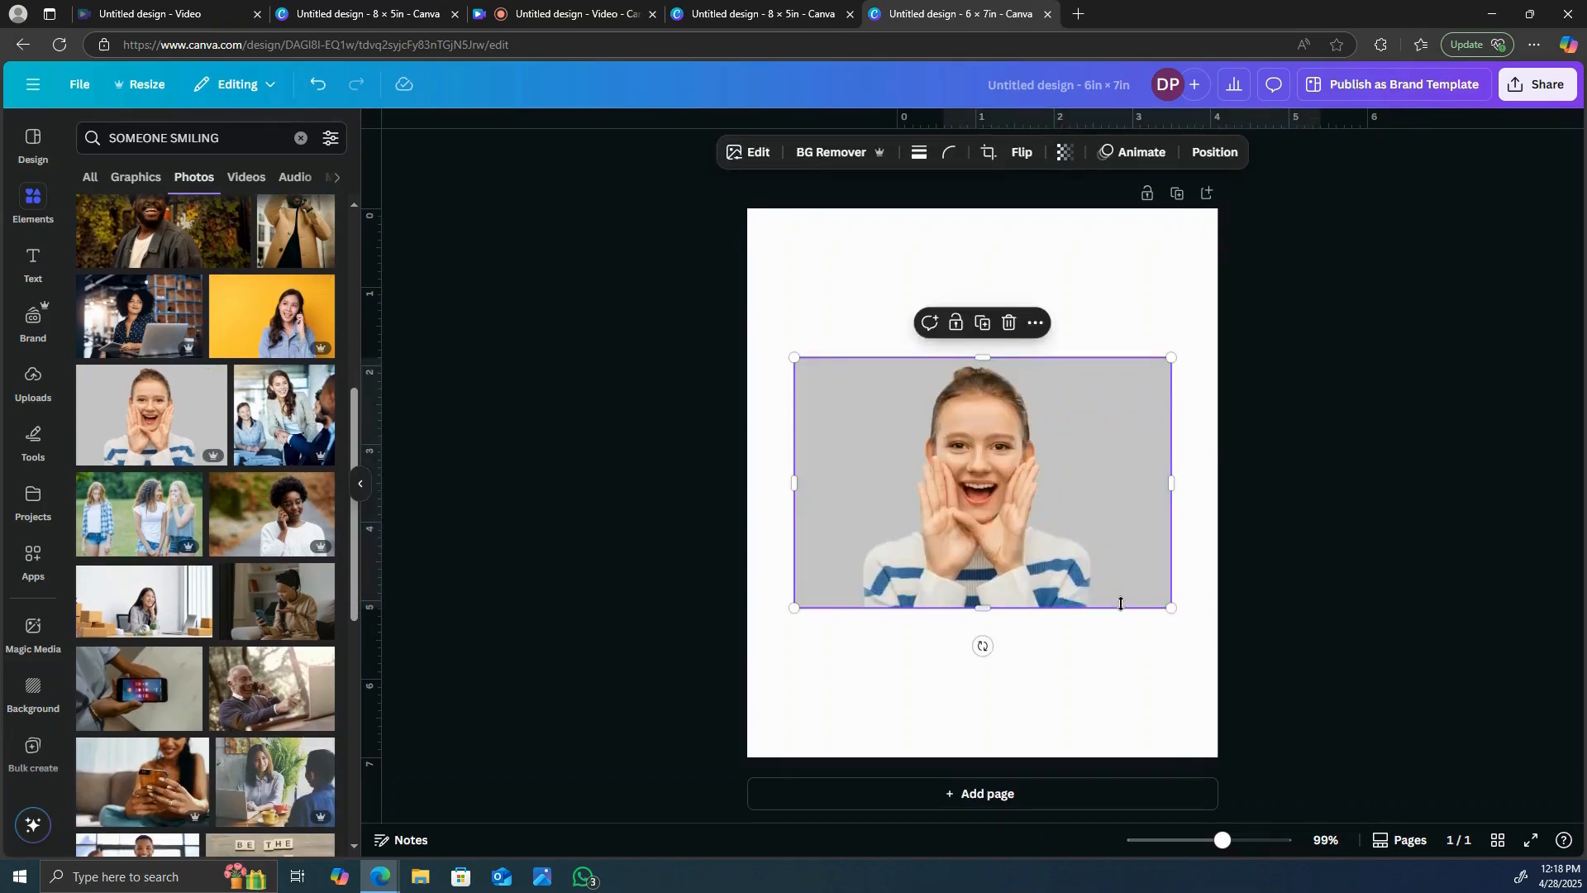
drag(1167, 613, 973, 355)
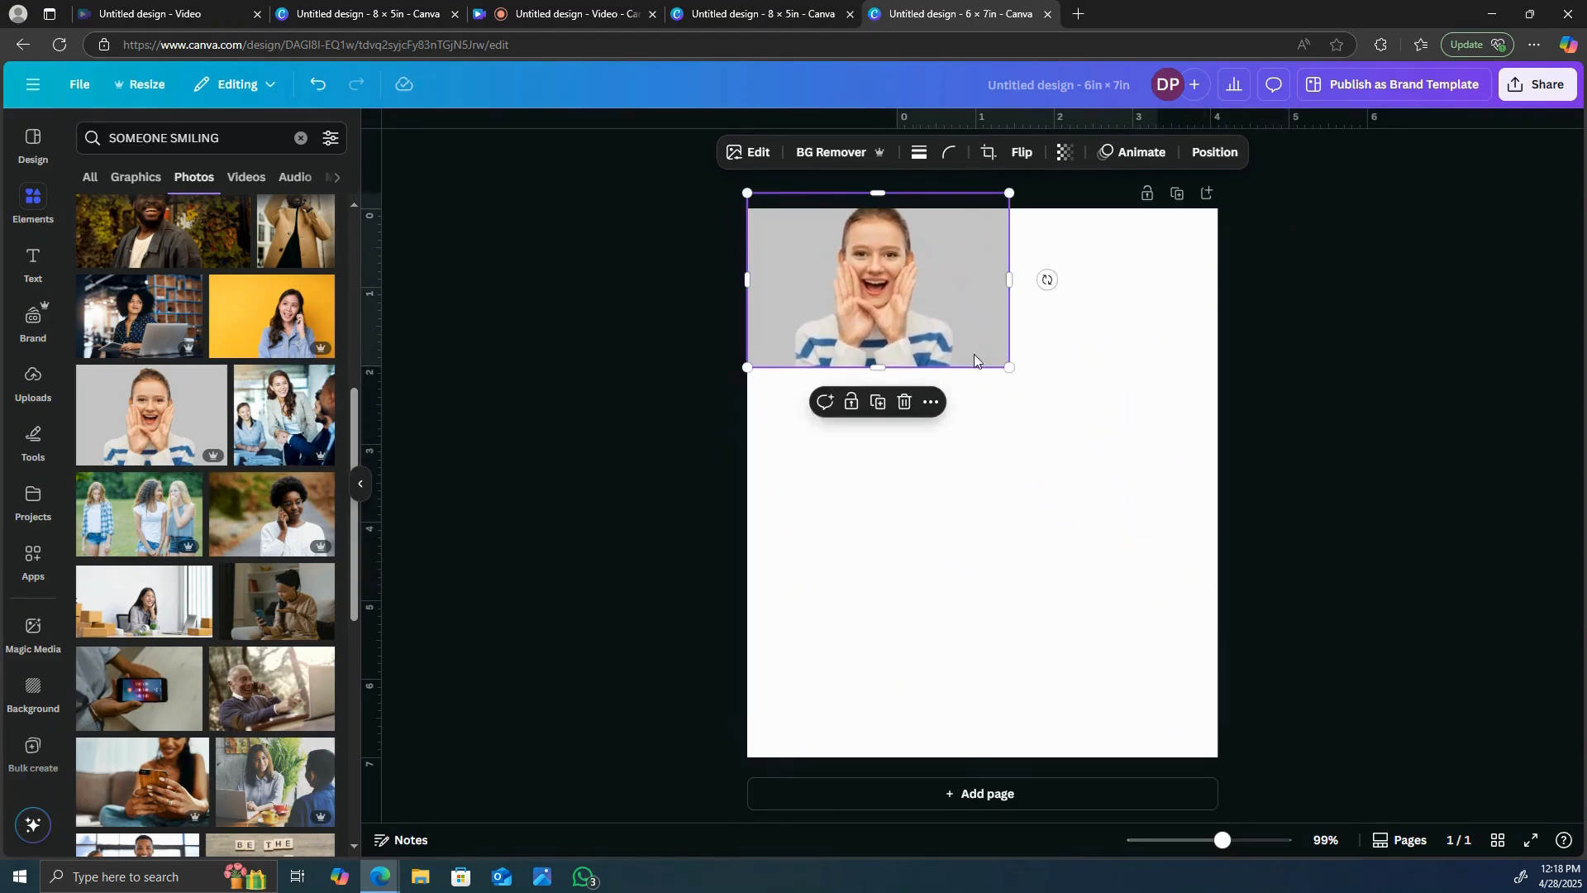
Trace the photo with Tracer in Black & white mode at threshold 137 and add the tracing to the design
click(744, 154)
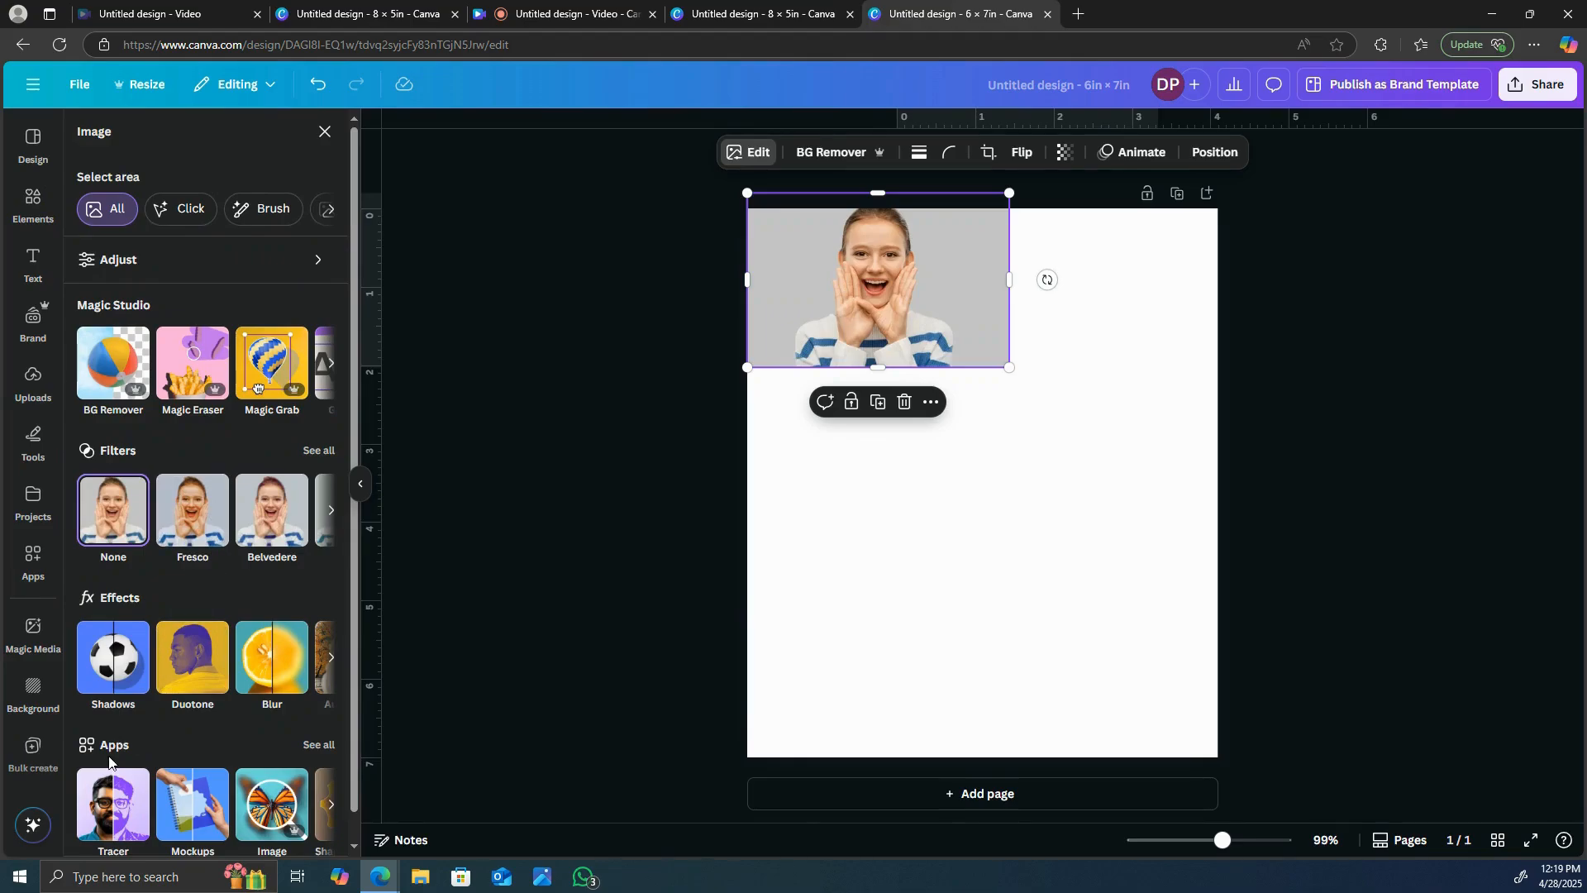
click(113, 804)
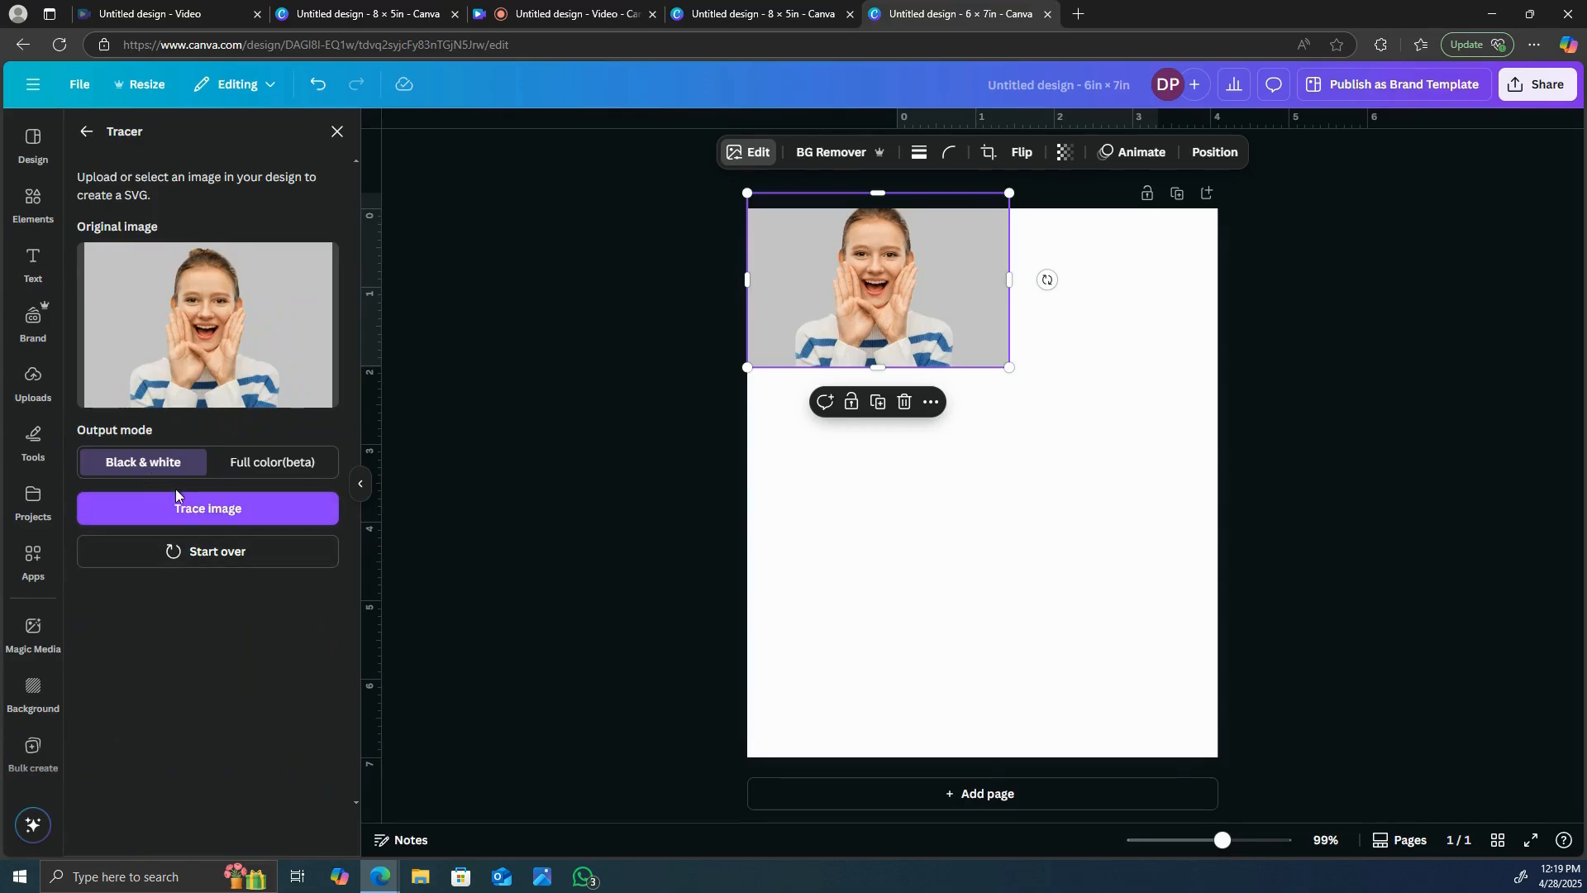
click(245, 512)
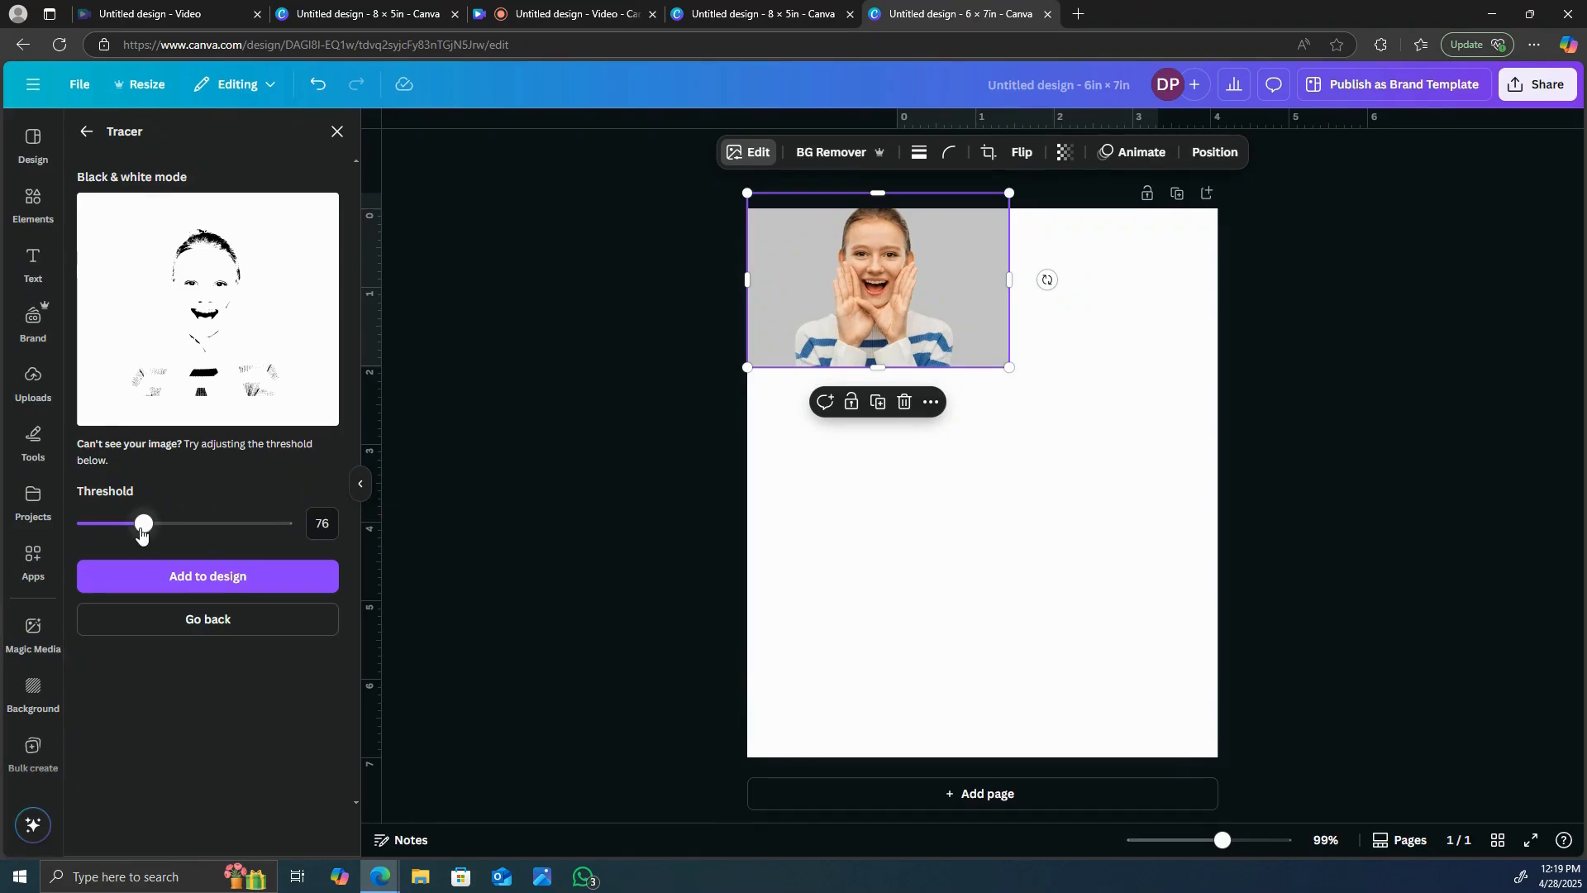
drag(142, 534, 159, 532)
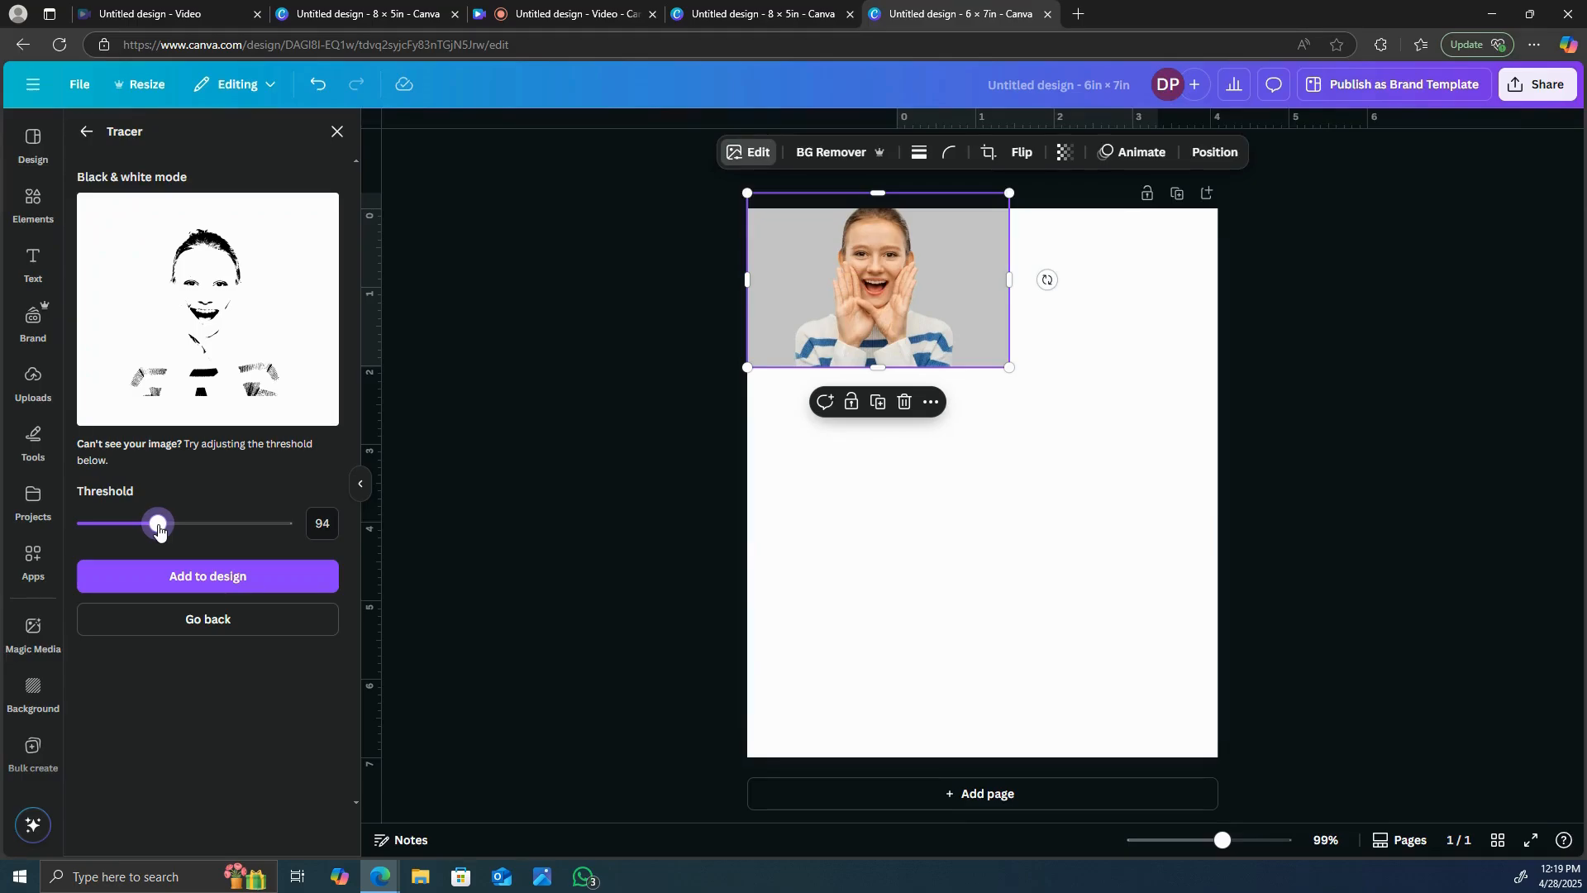
drag(159, 530, 189, 529)
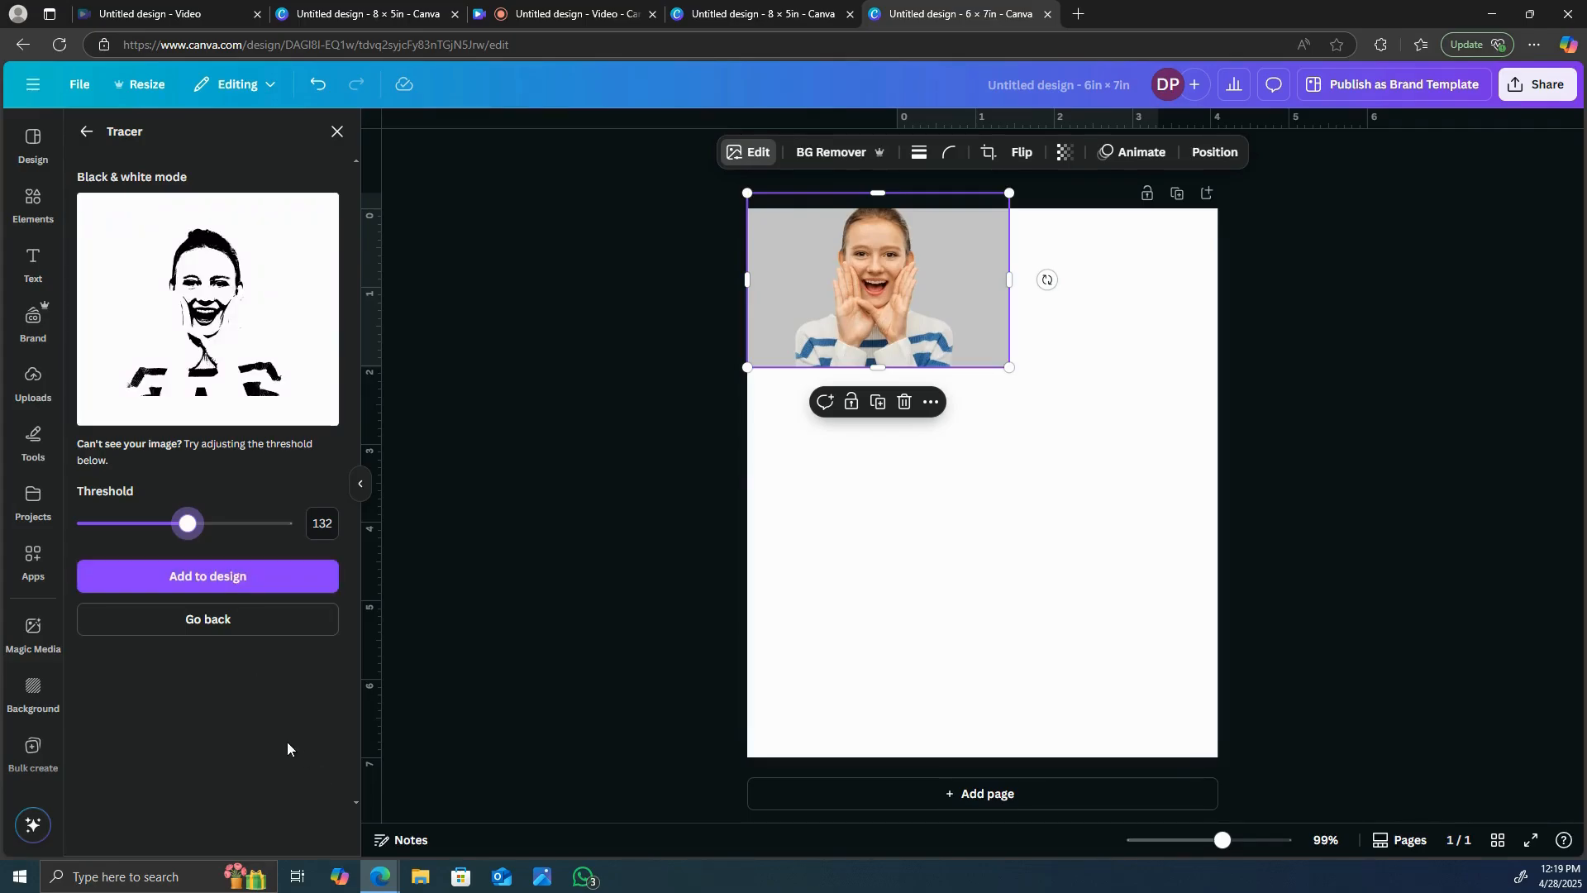
drag(187, 530, 212, 539)
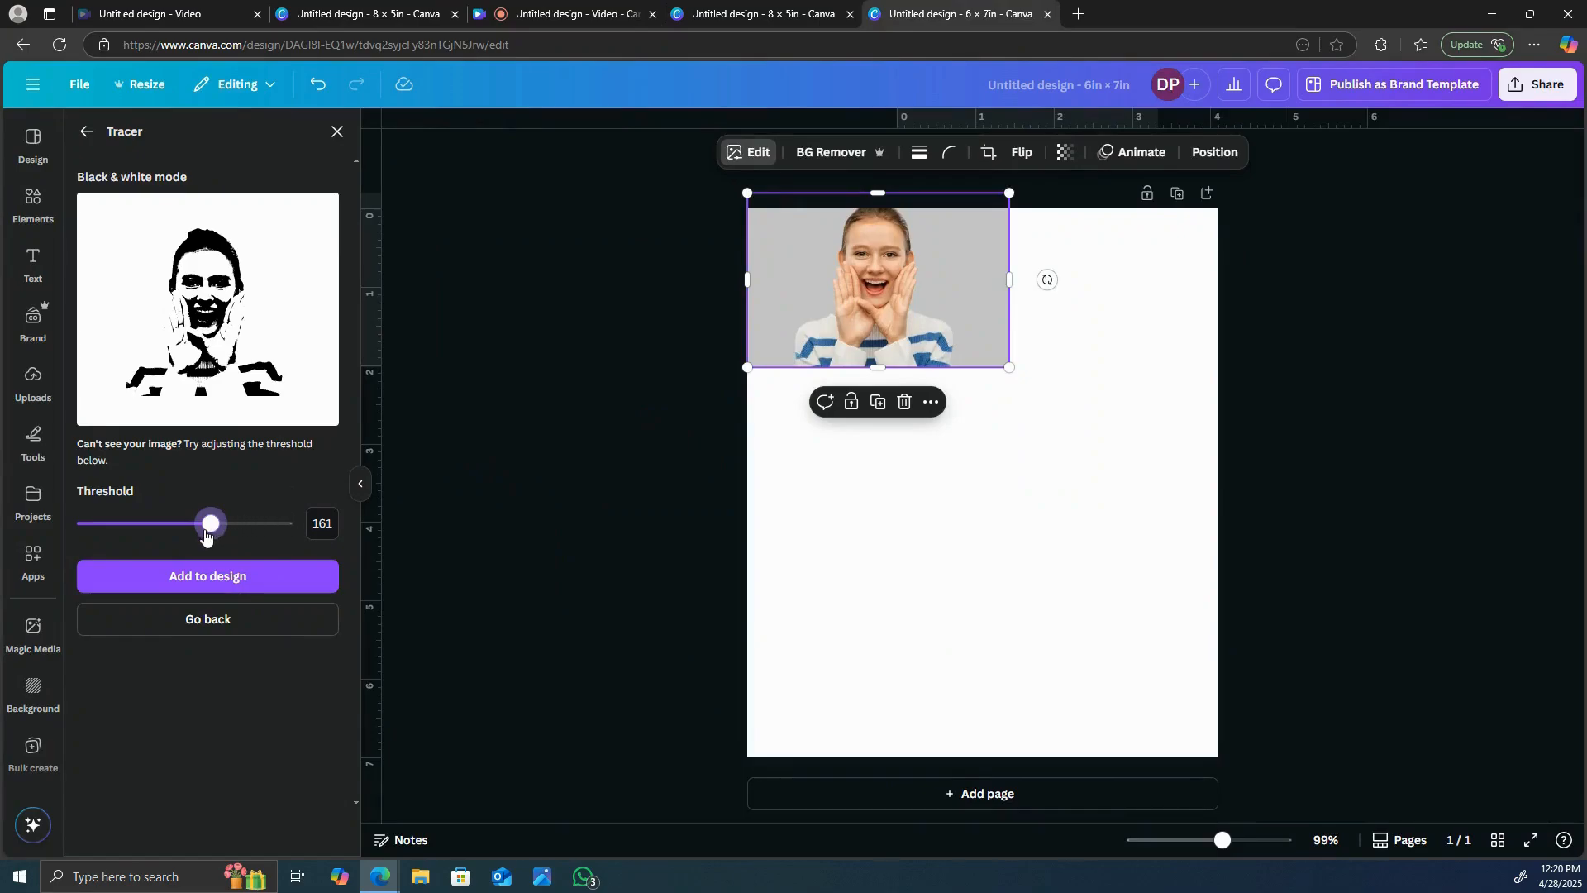
drag(206, 534, 195, 530)
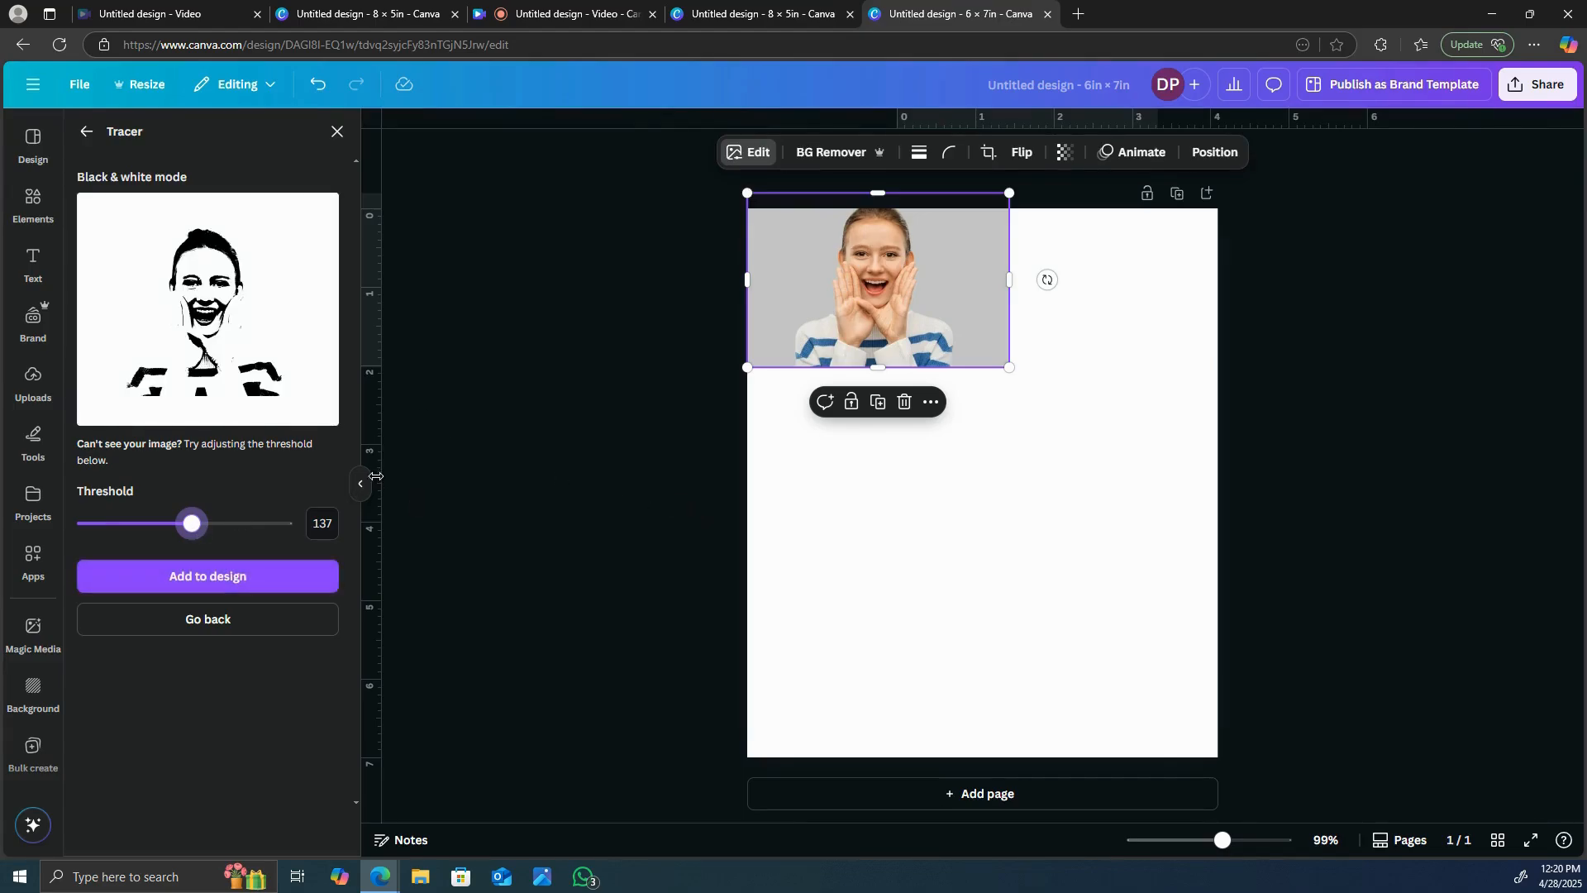
click(230, 569)
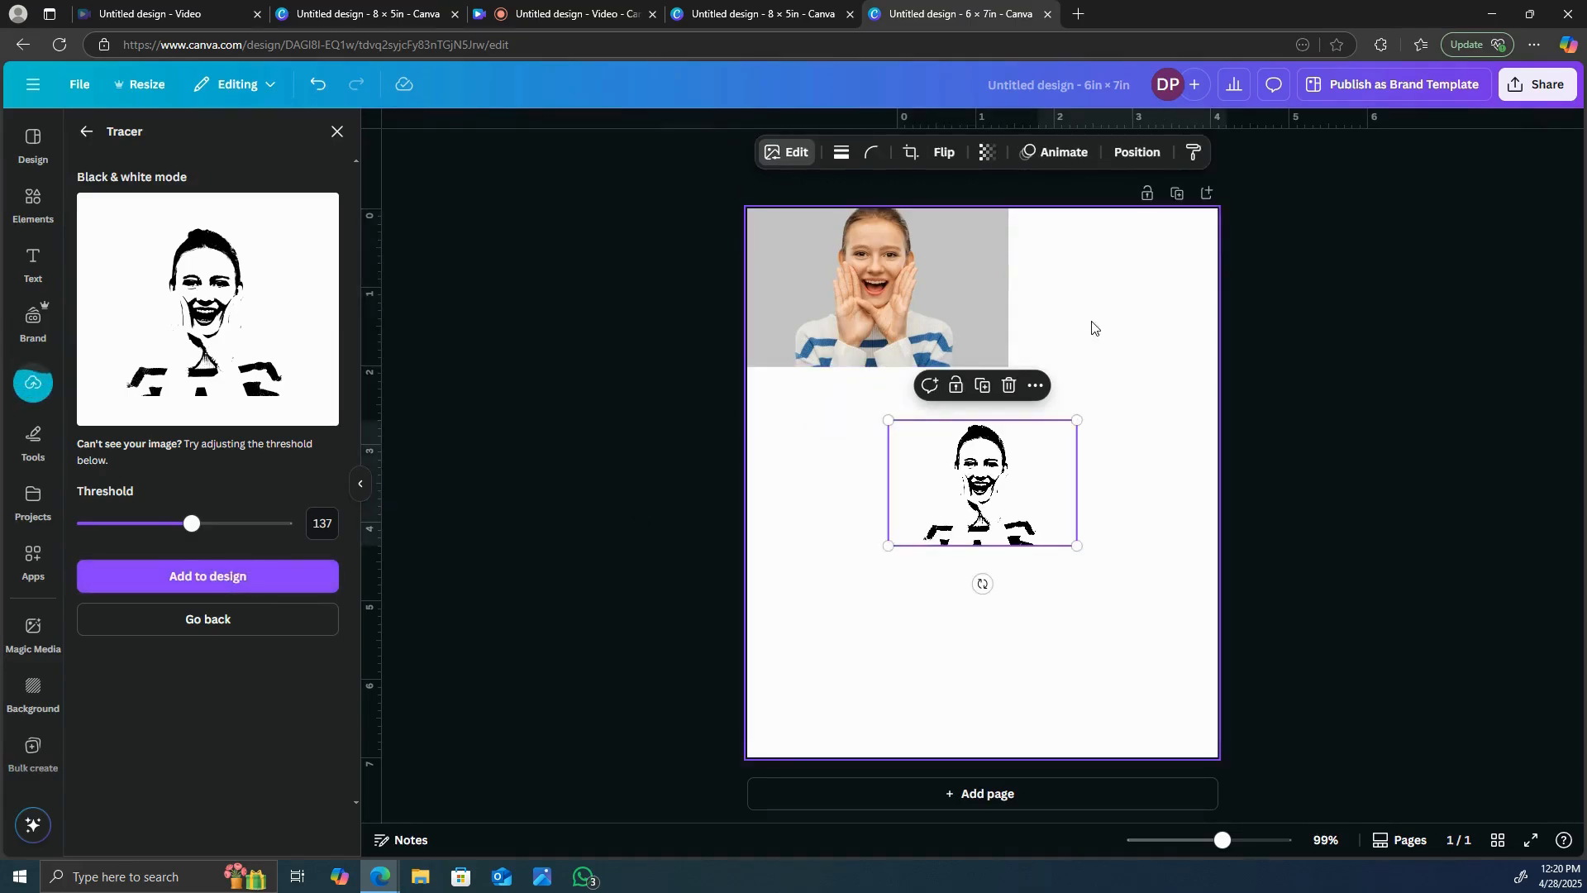
Change the page background from white to a solid medium grey
click(1021, 258)
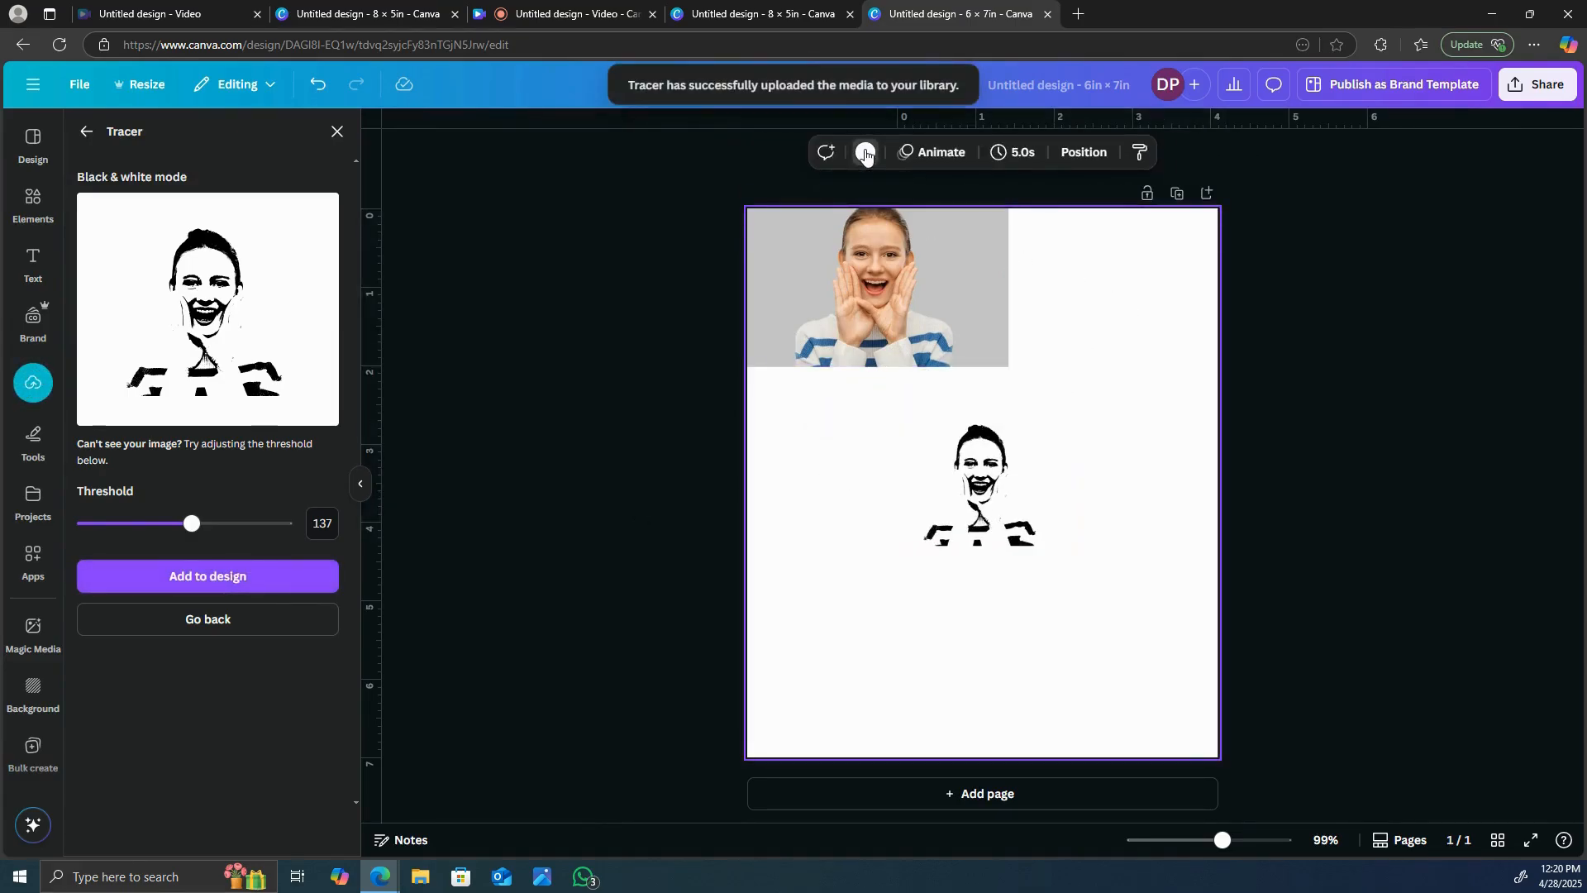
click(865, 152)
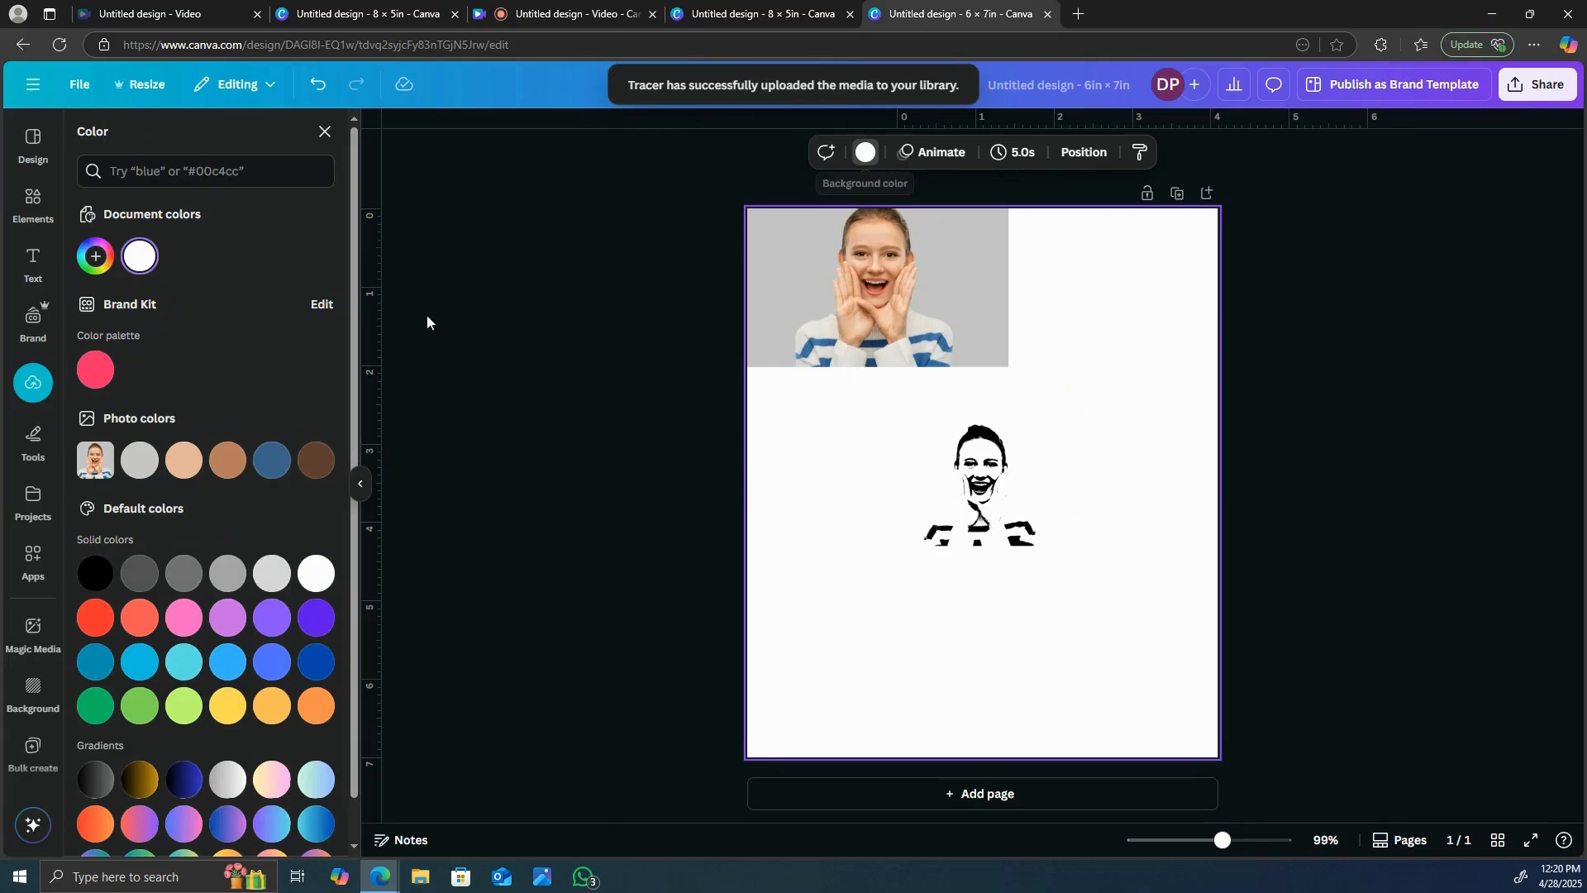
click(195, 576)
click(222, 576)
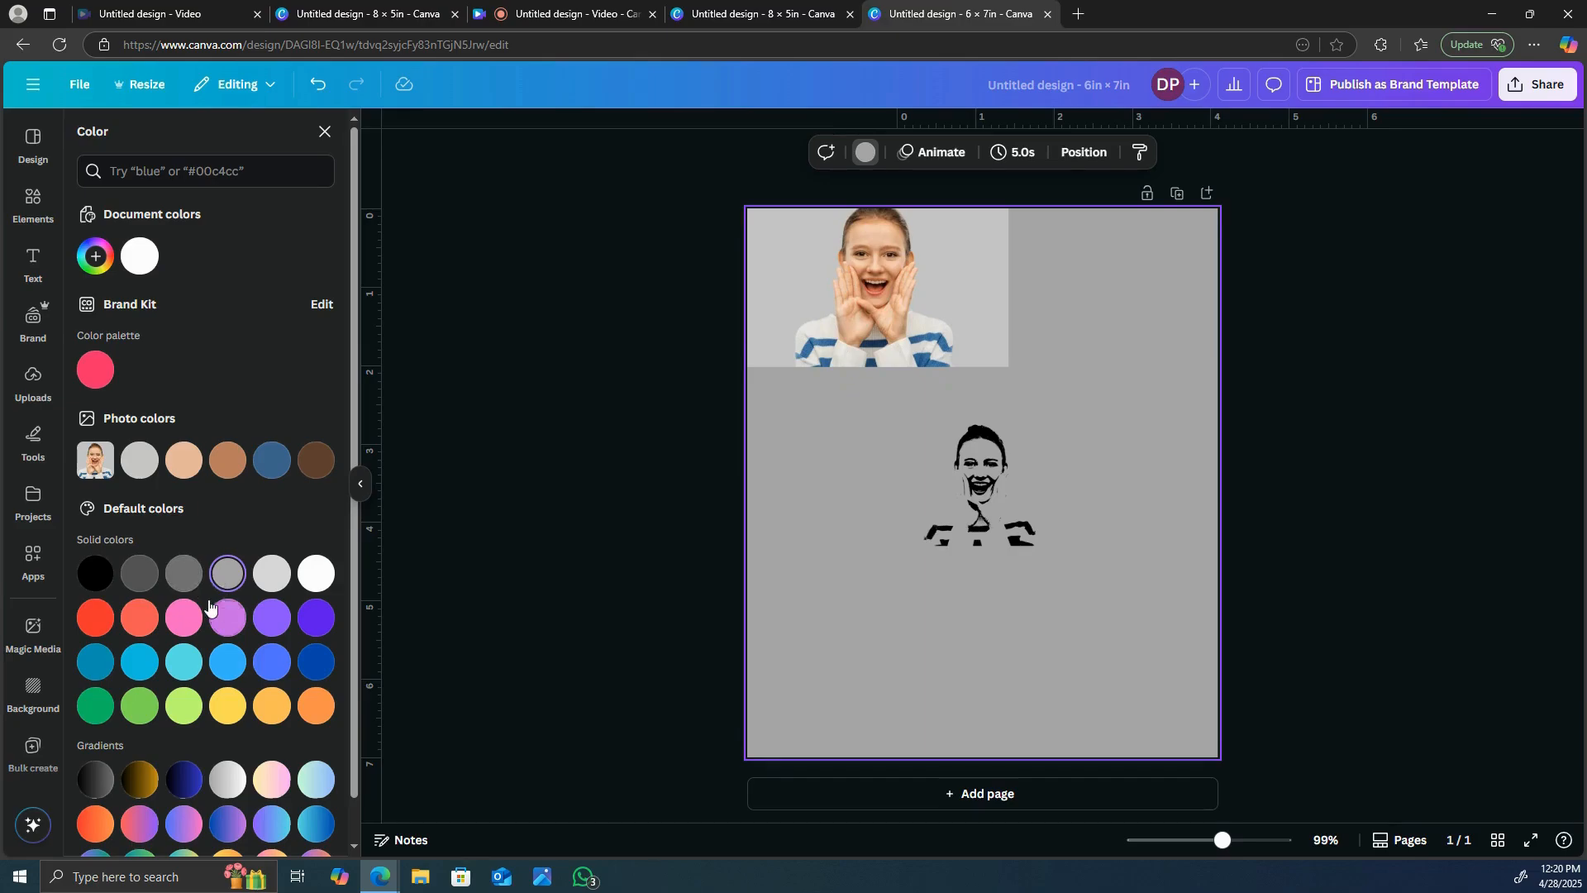
click(180, 576)
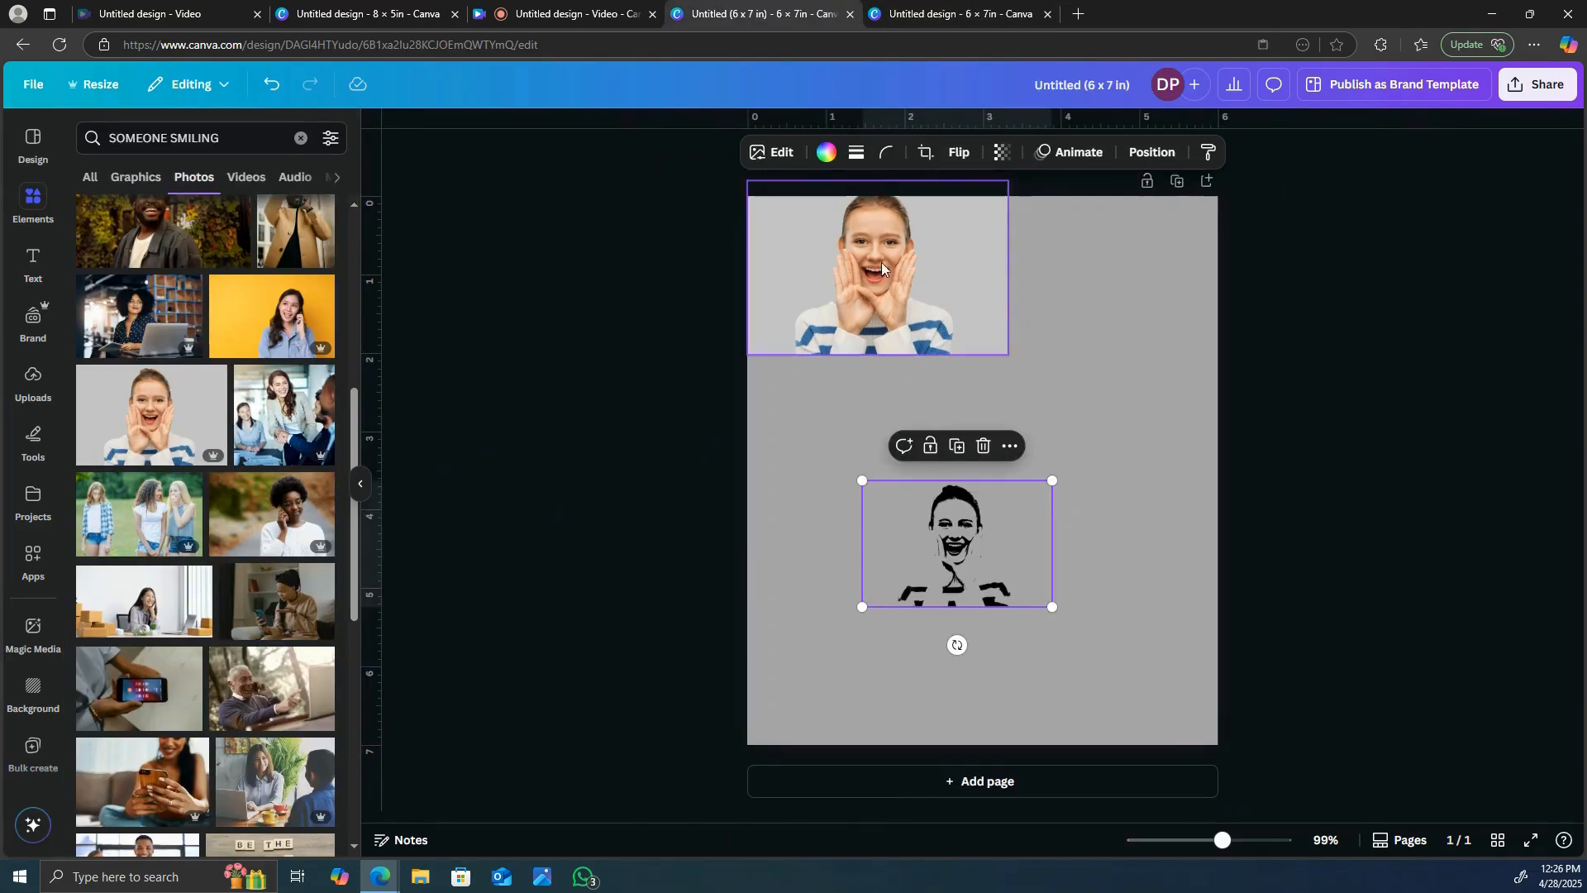
Duplicate the black tracing, place the two copies side by side below the photo, and recolor the right one violet
click(827, 154)
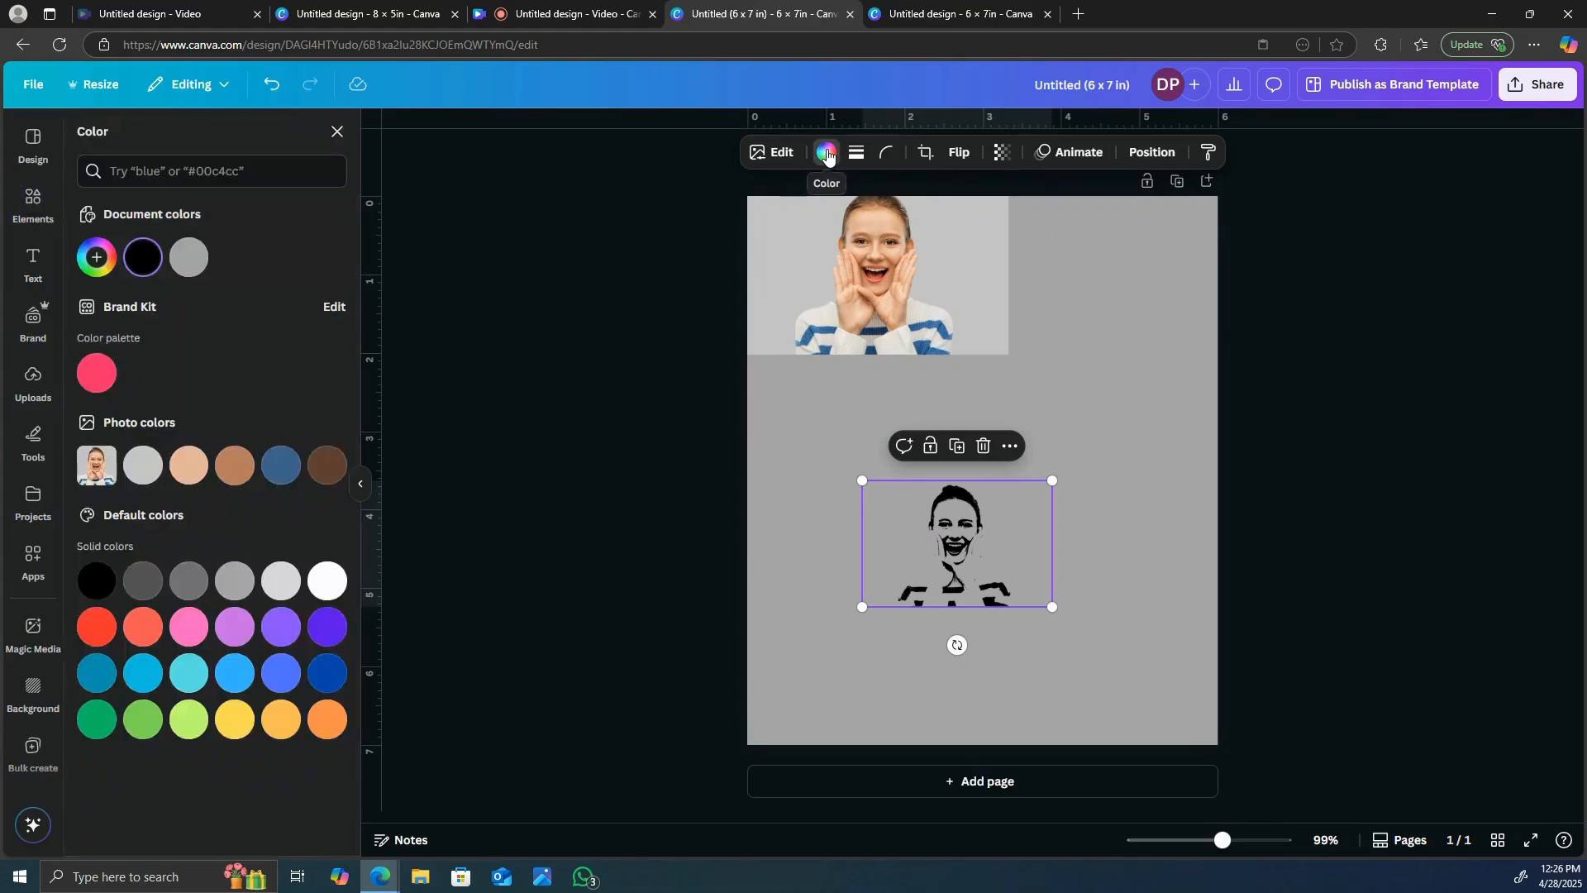
right_click(1022, 562)
click(1087, 522)
drag(983, 577, 1101, 477)
mouse_move(979, 561)
mouse_down()
mouse_move(859, 498)
mouse_move(870, 486)
mouse_up()
drag(1081, 477, 1004, 494)
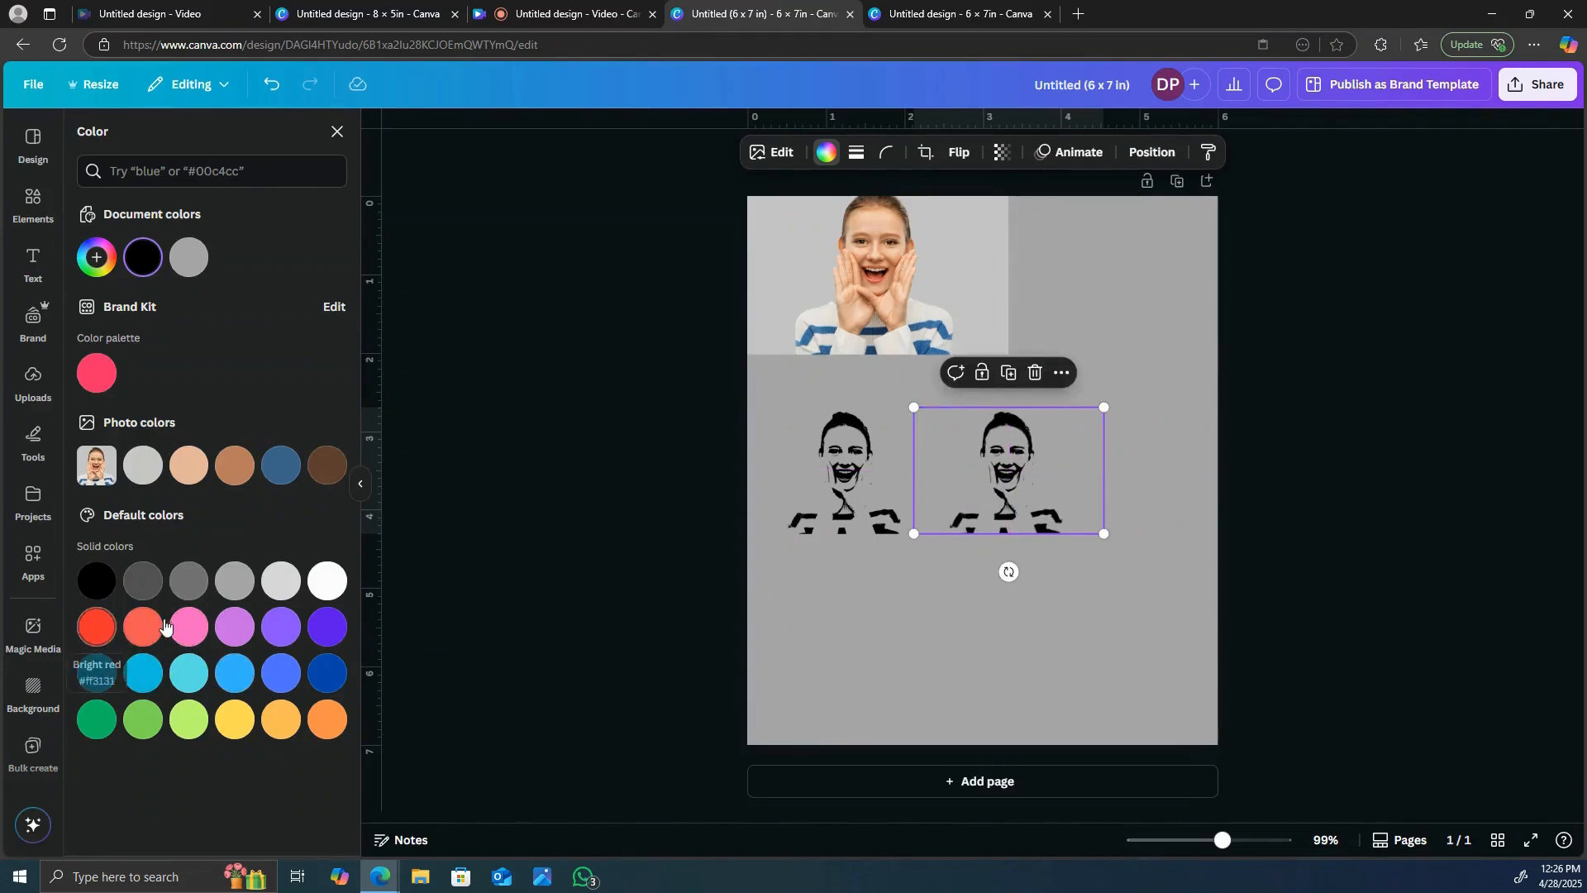
click(324, 629)
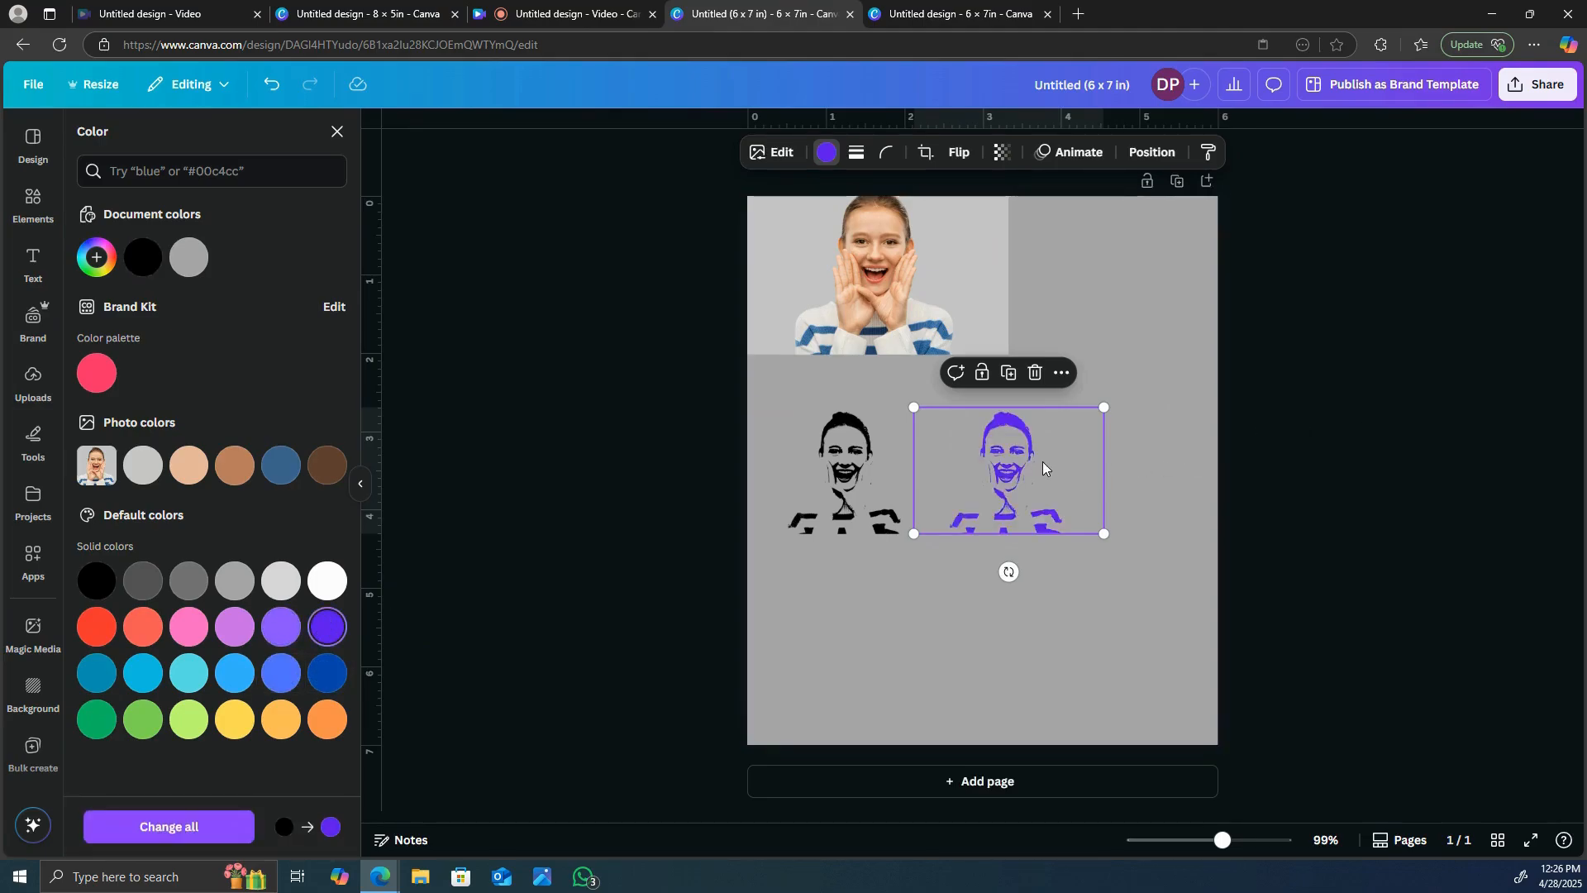
drag(1046, 463, 1043, 475)
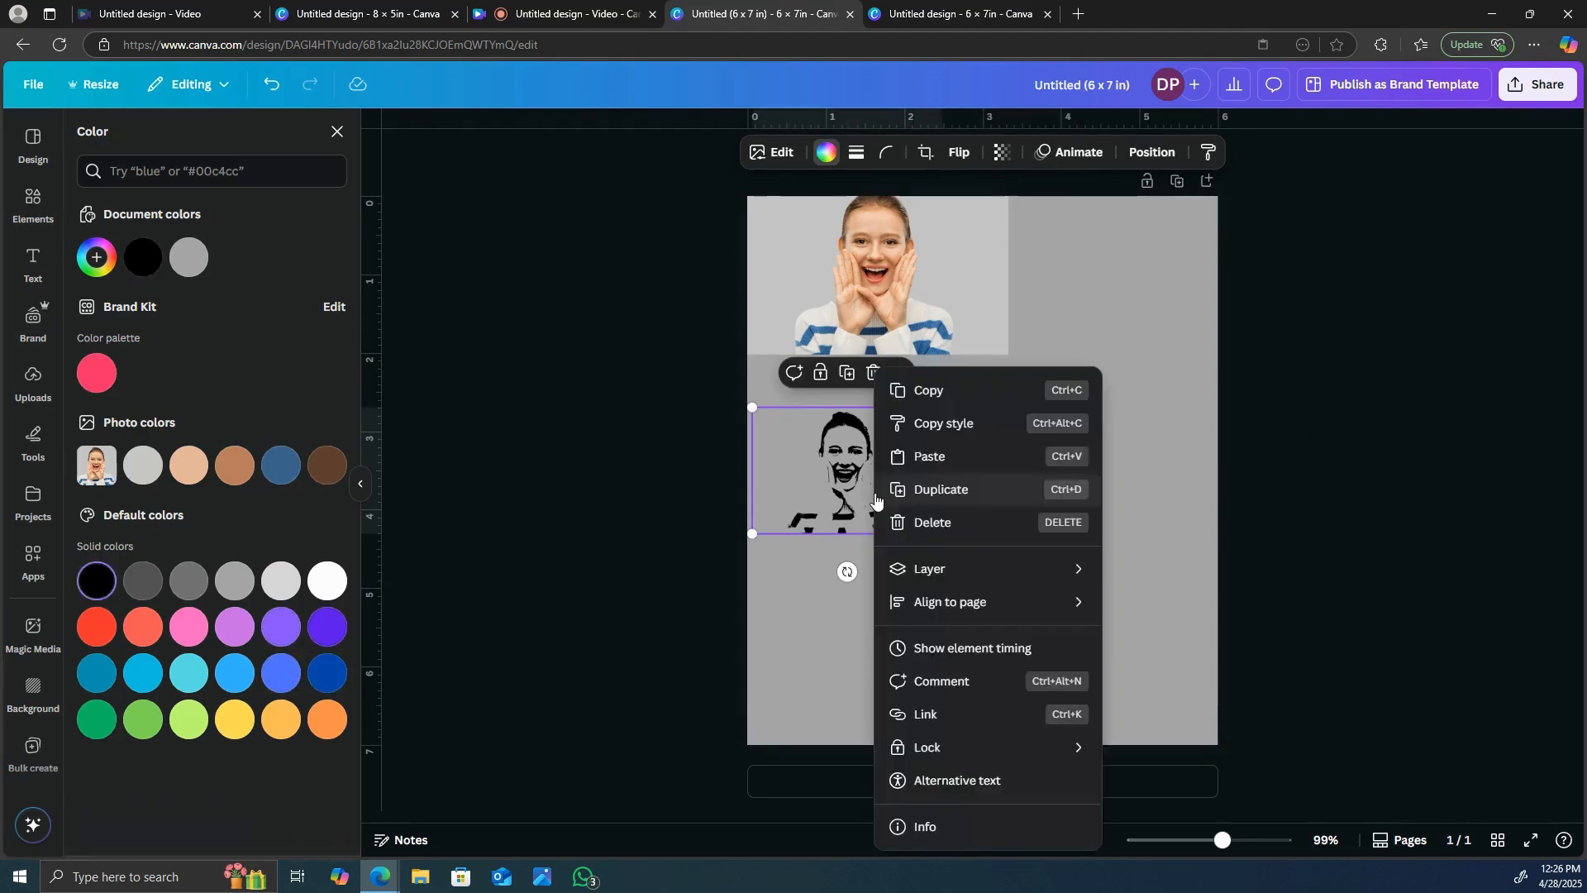
Duplicate the black tracing, place the copy below it near the page's bottom edge, and recolor it green
right_click(874, 493)
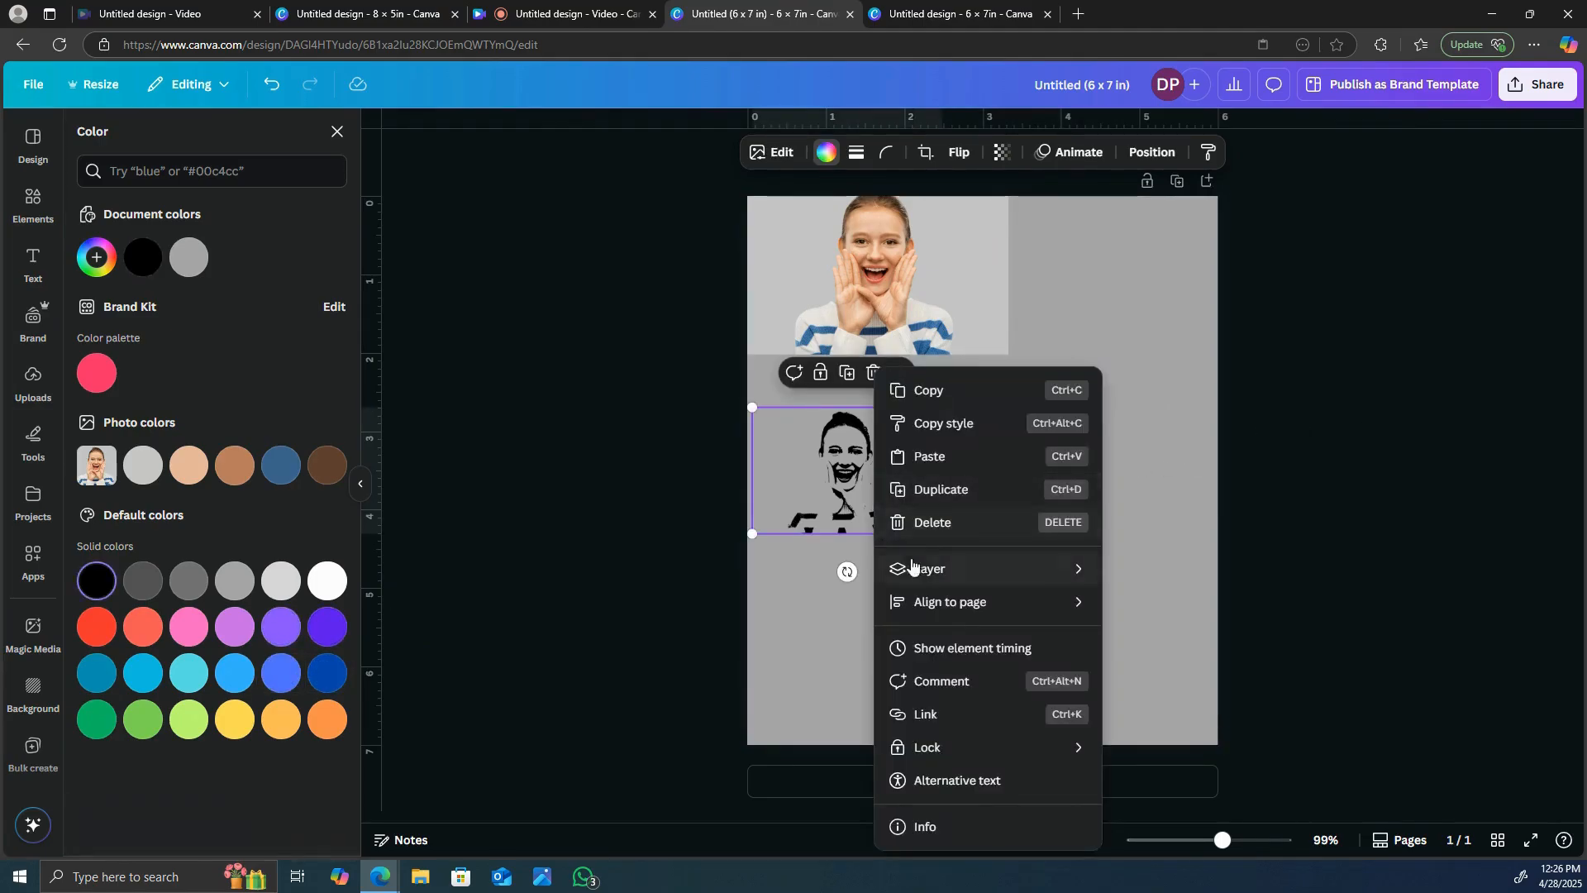
click(950, 491)
drag(861, 474, 875, 633)
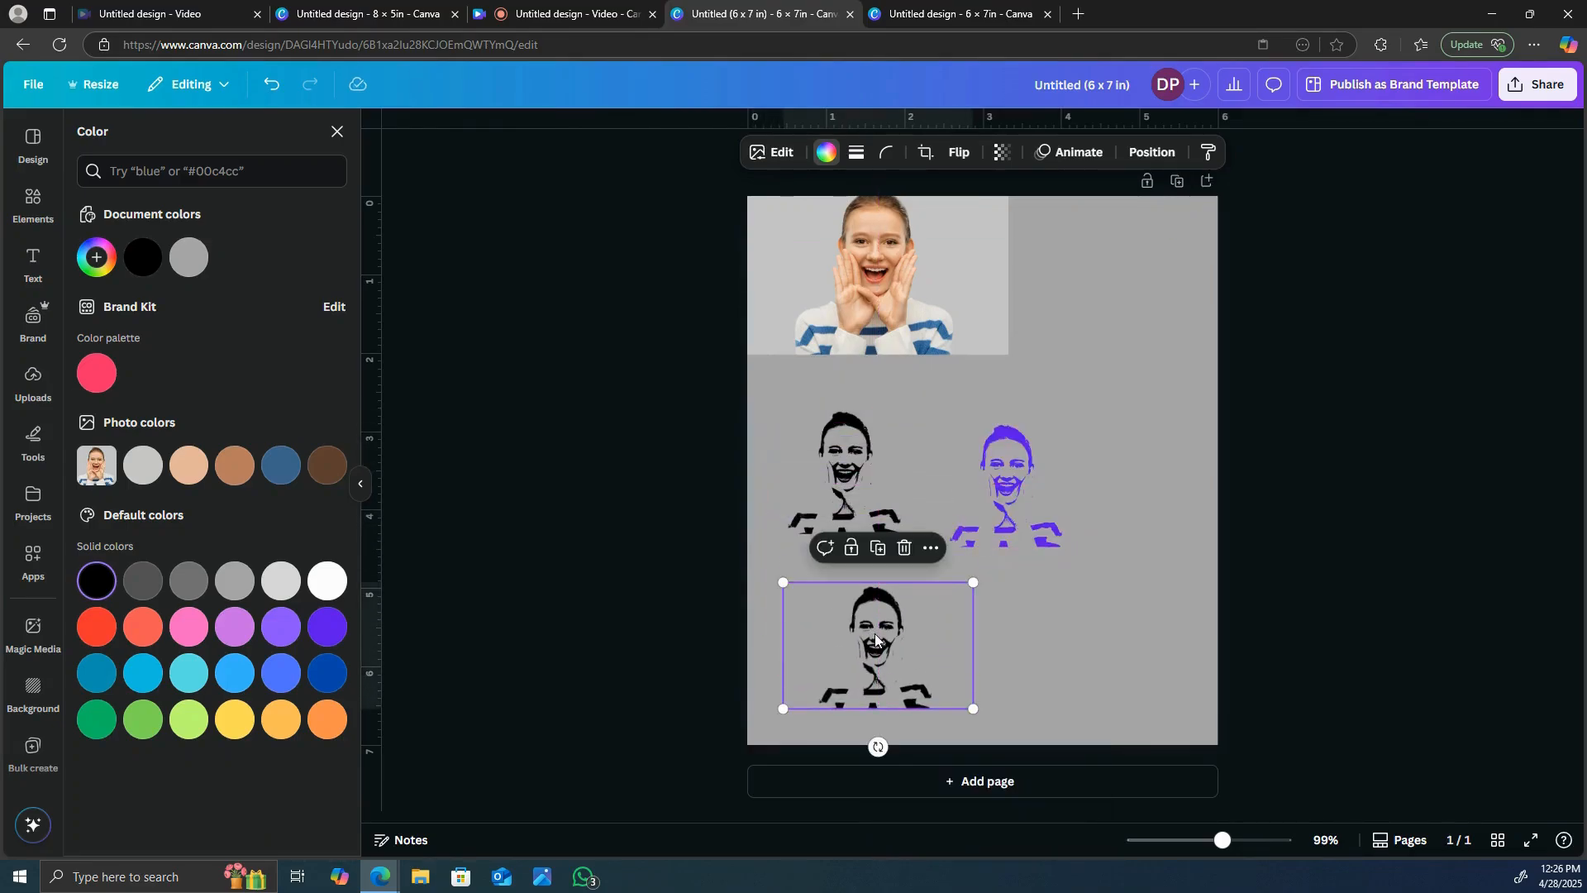
click(97, 720)
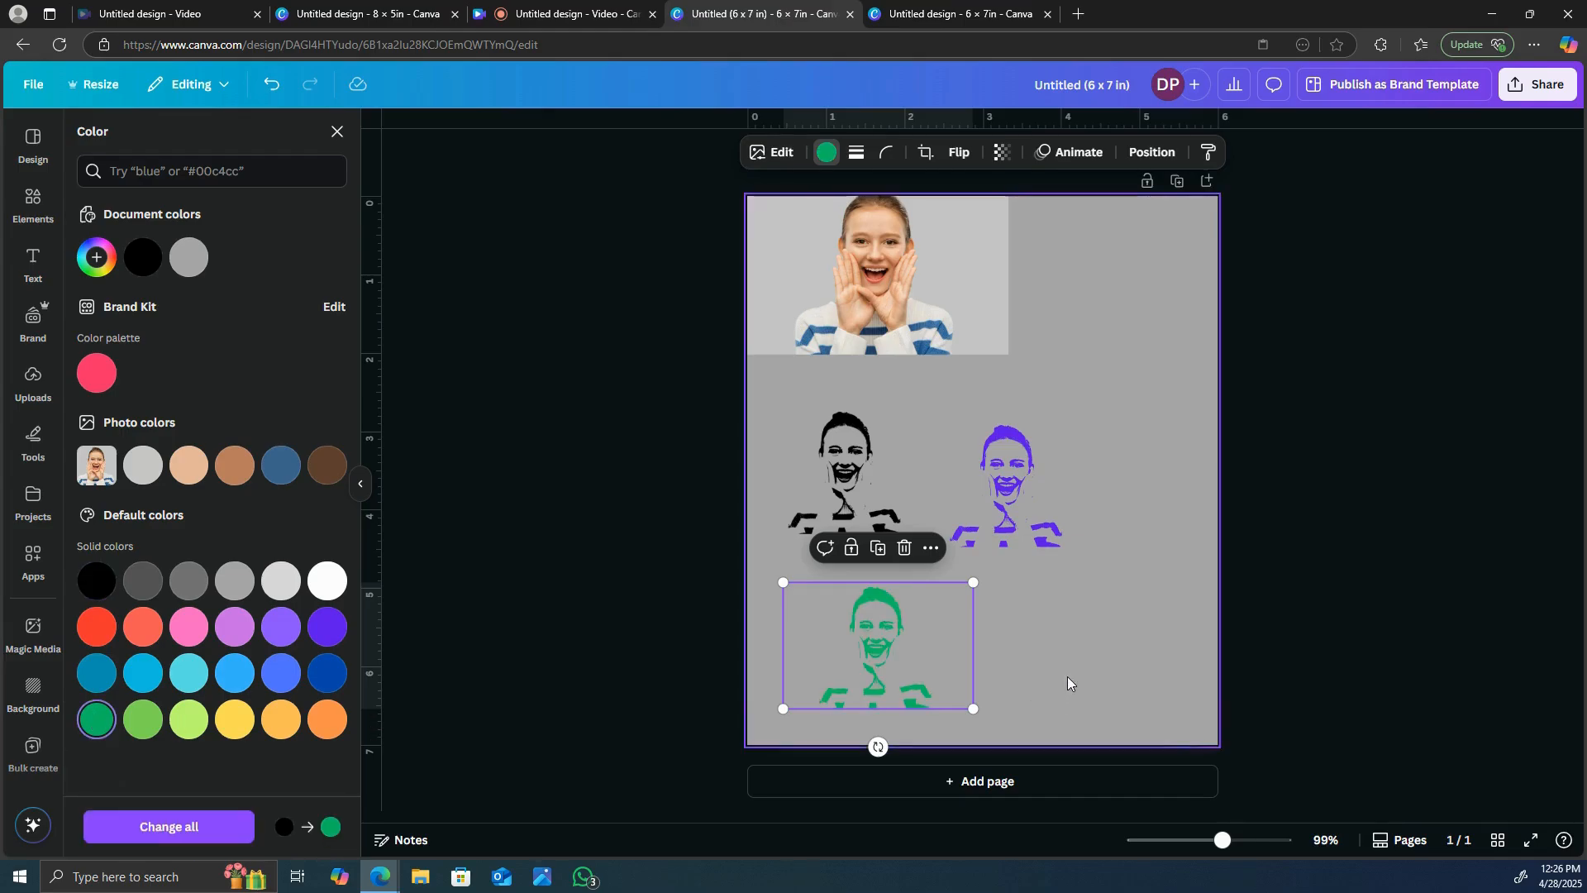
drag(950, 600, 950, 597)
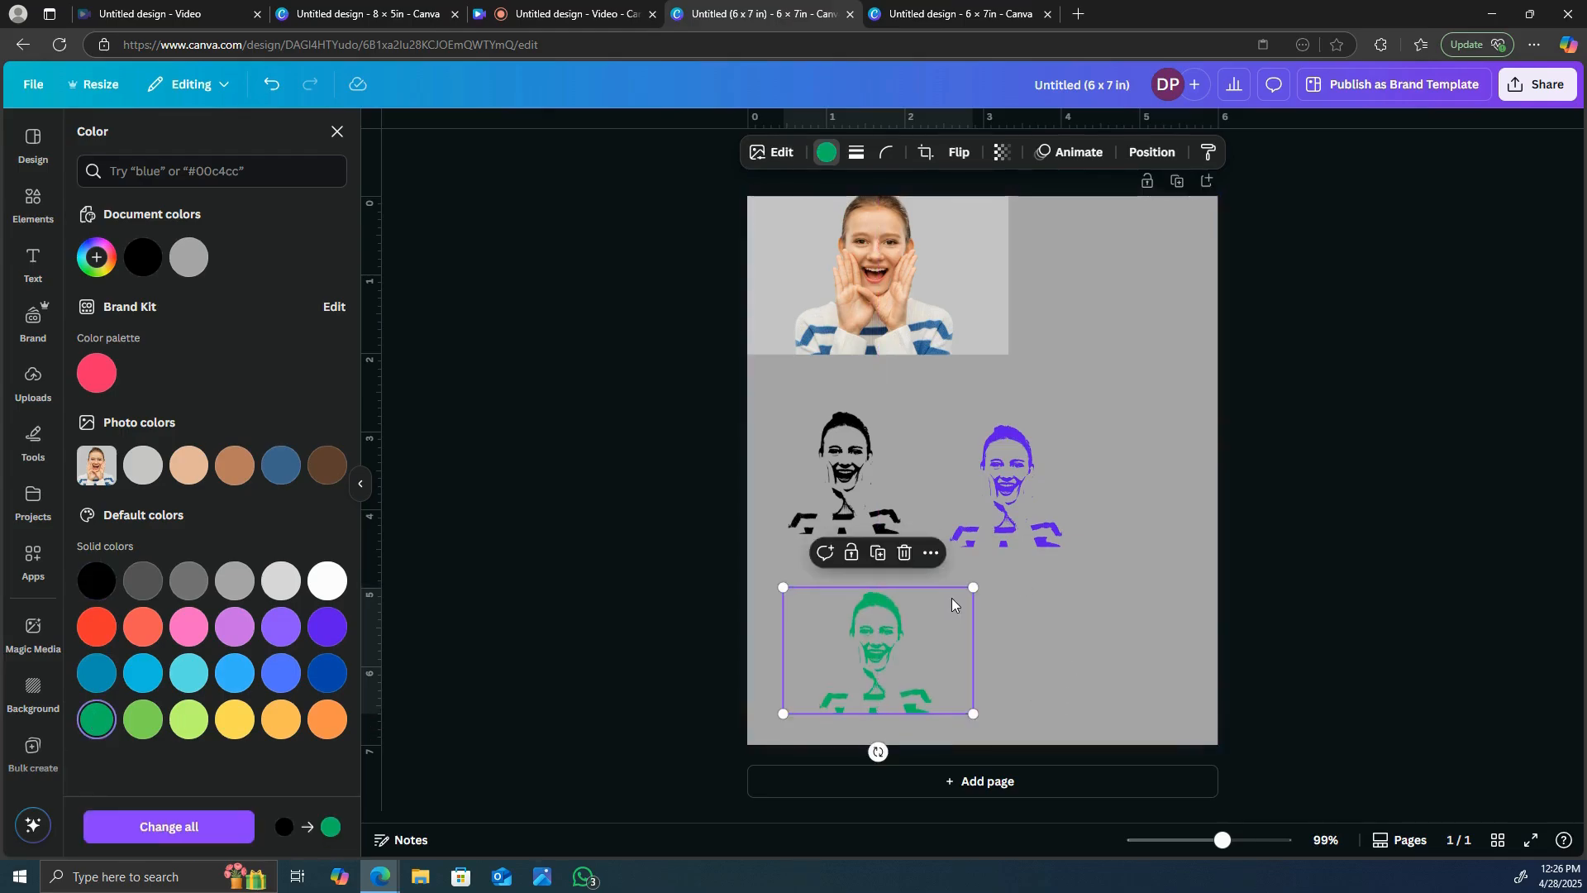
Duplicate the black tracing again, place the copy to the right of the green one, and recolor it bright red
right_click(899, 509)
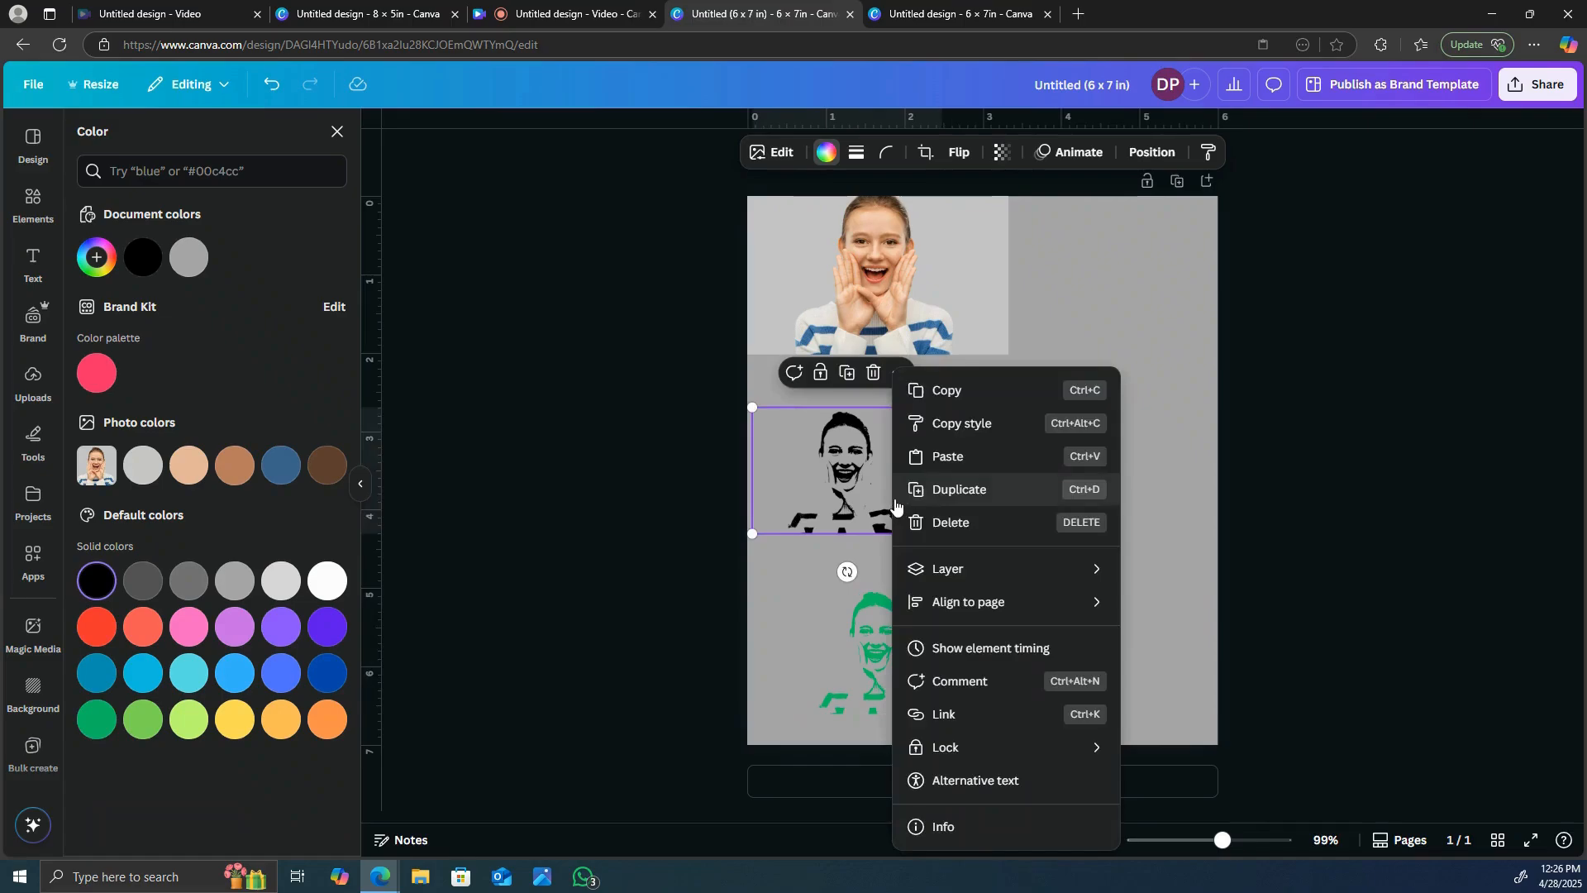
click(962, 485)
drag(827, 461, 1034, 620)
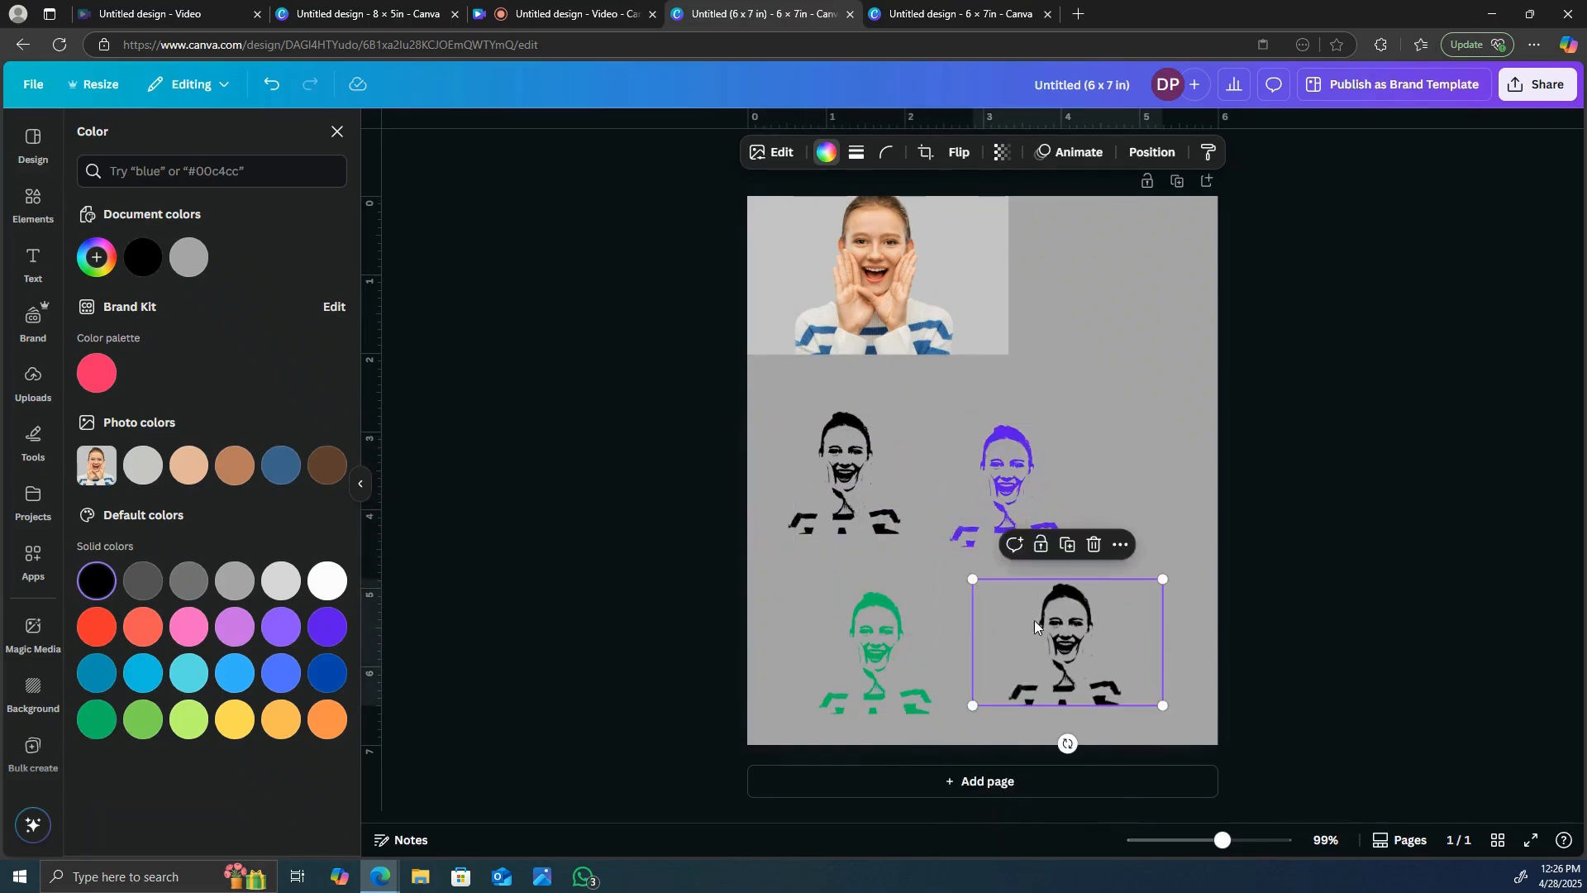
click(97, 626)
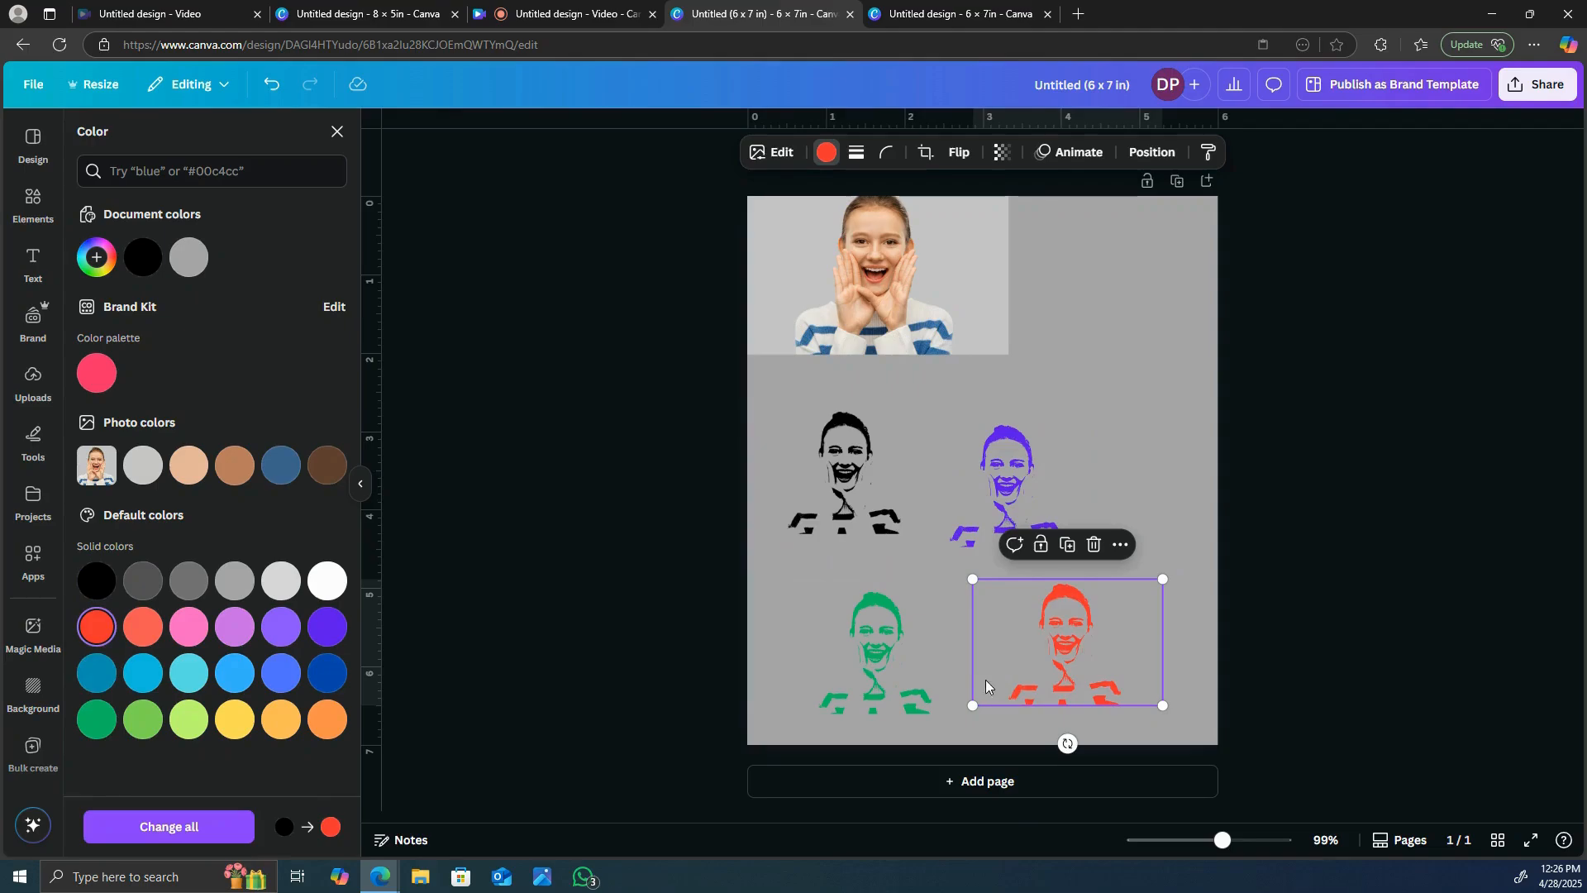
drag(1086, 663, 1095, 662)
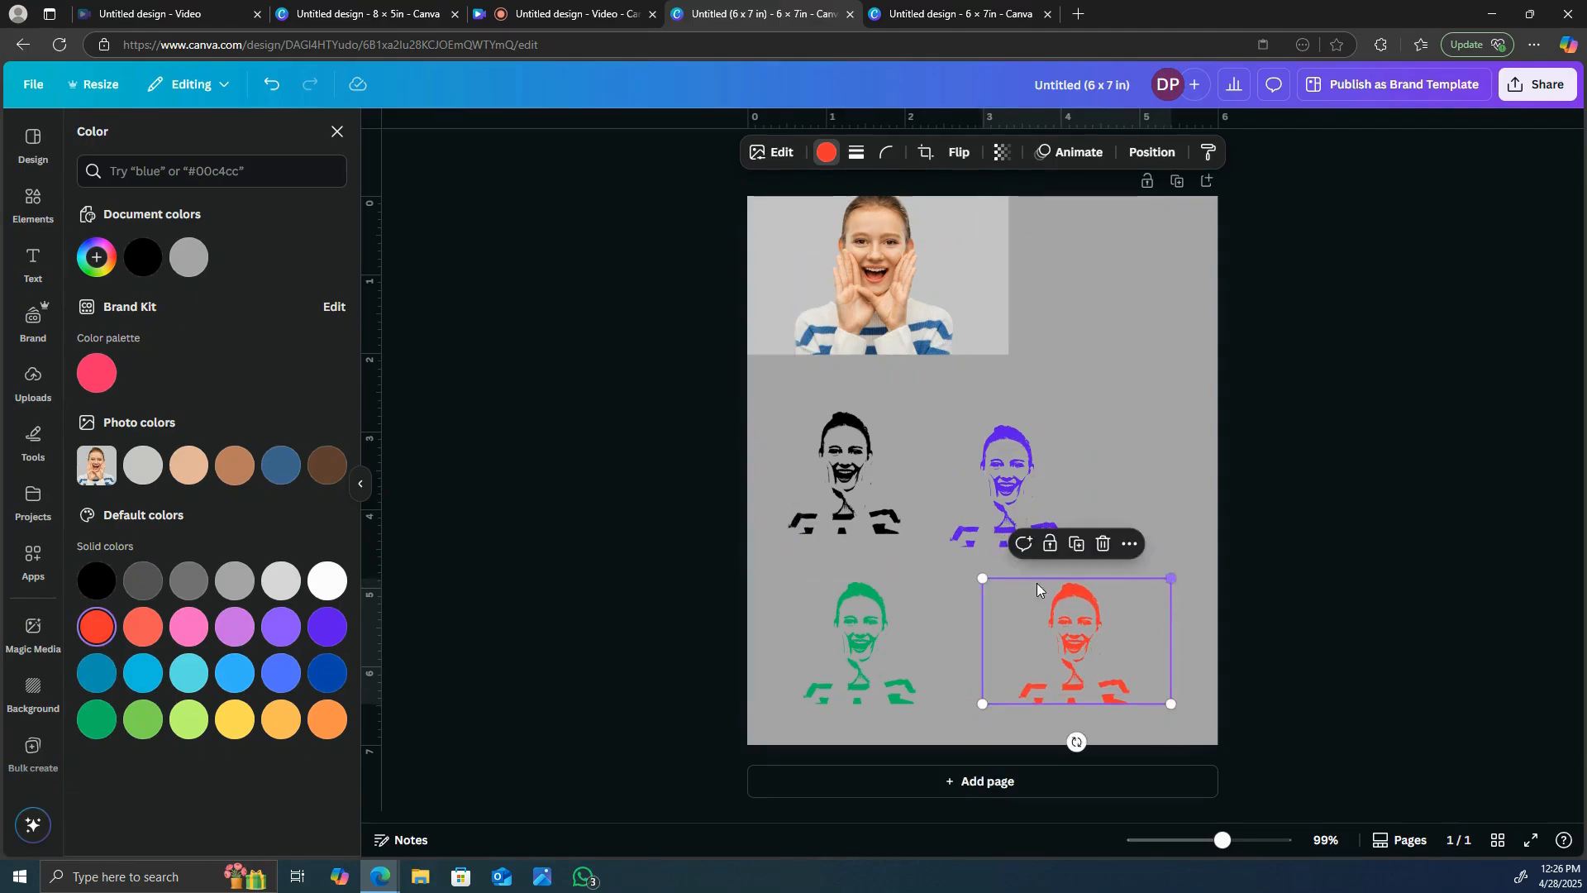
Shrink the green tracing slightly and move the violet tracing right, level with the black one
click(818, 624)
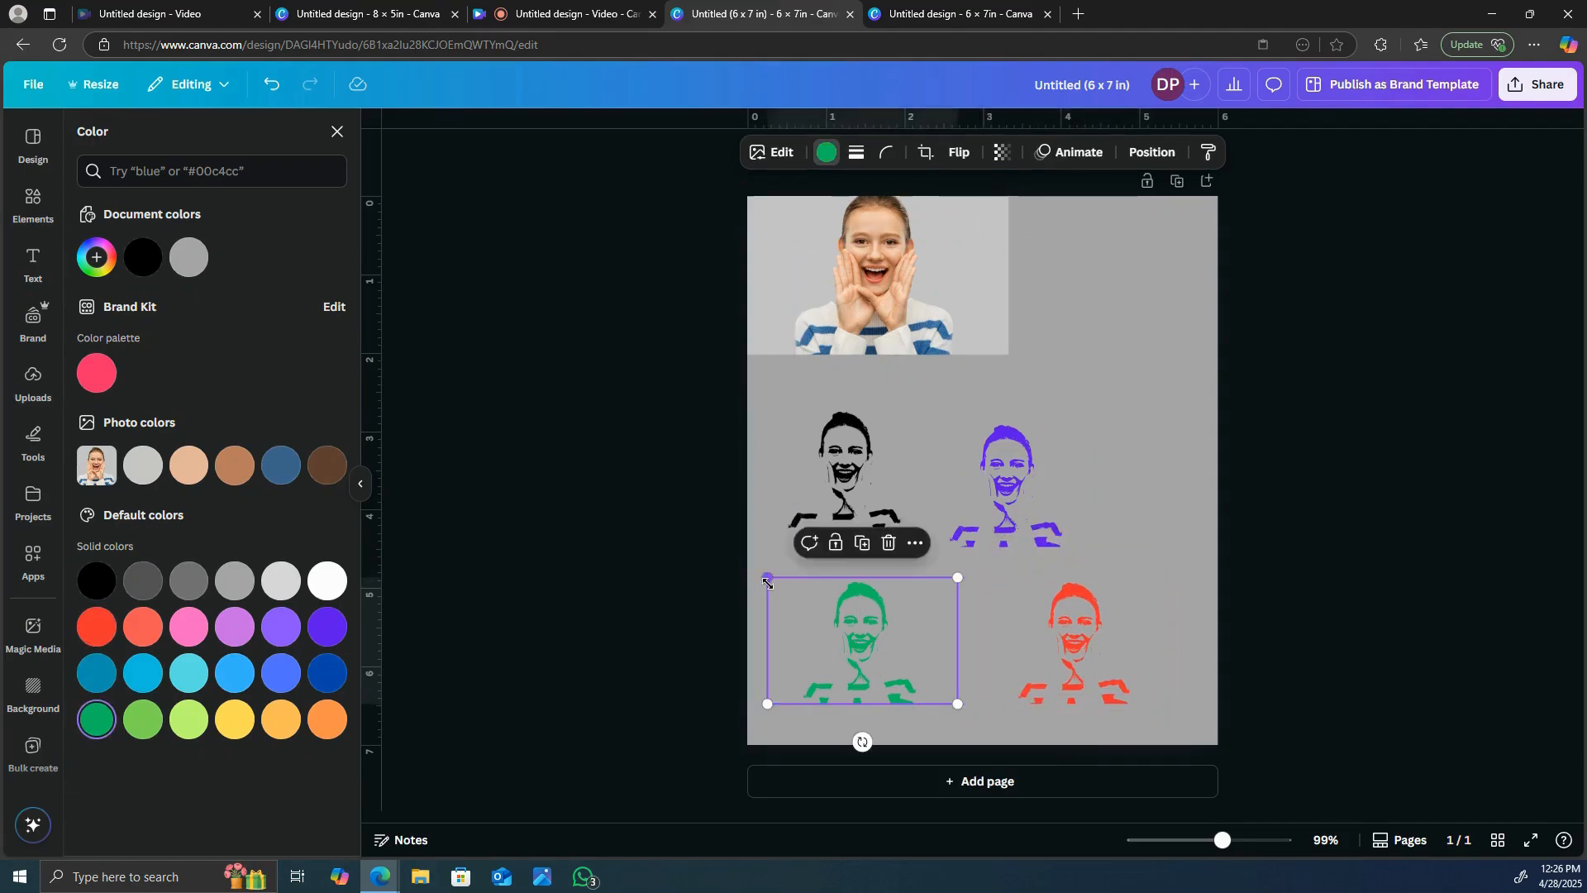
drag(767, 583, 781, 592)
click(1122, 601)
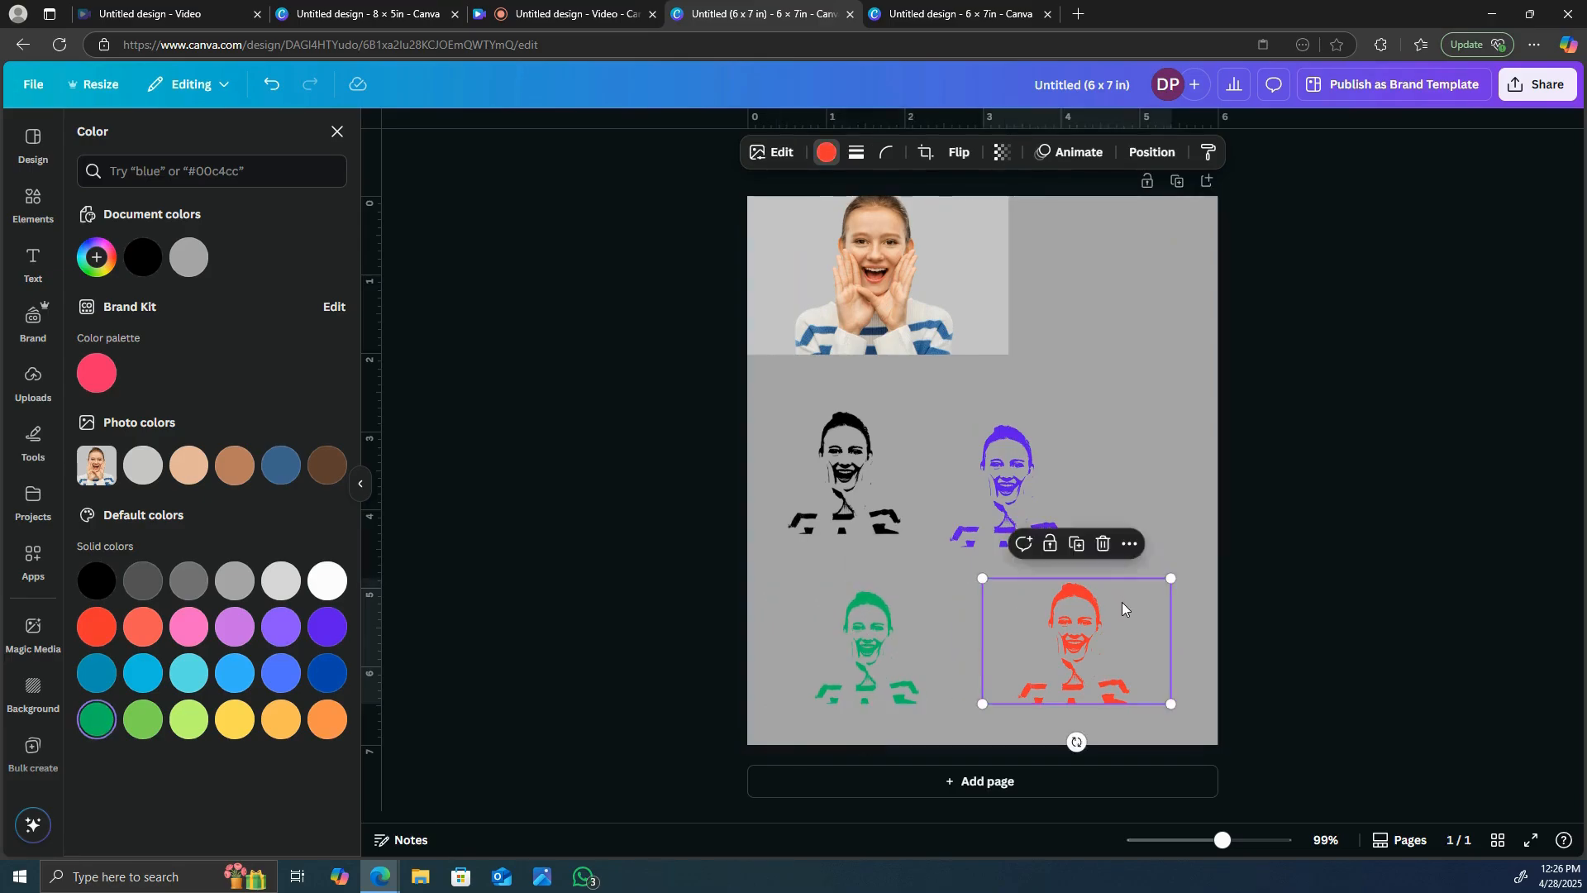
drag(1030, 489, 1072, 475)
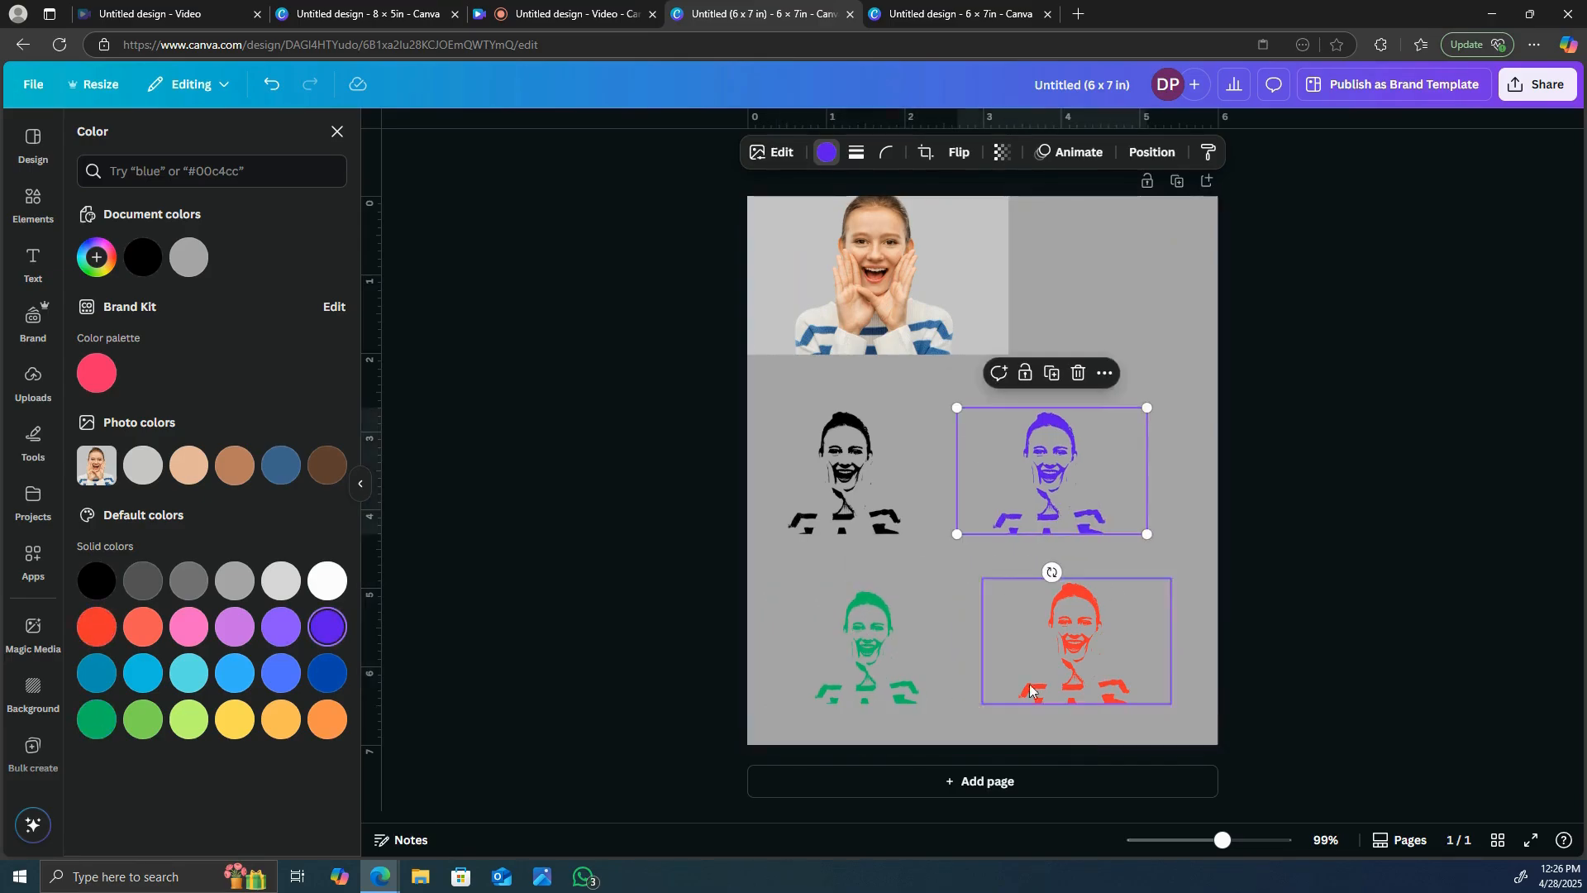
Add a second page and insert the pink-background photo of a girl from an elements search for "a kid with glasses"
click(995, 782)
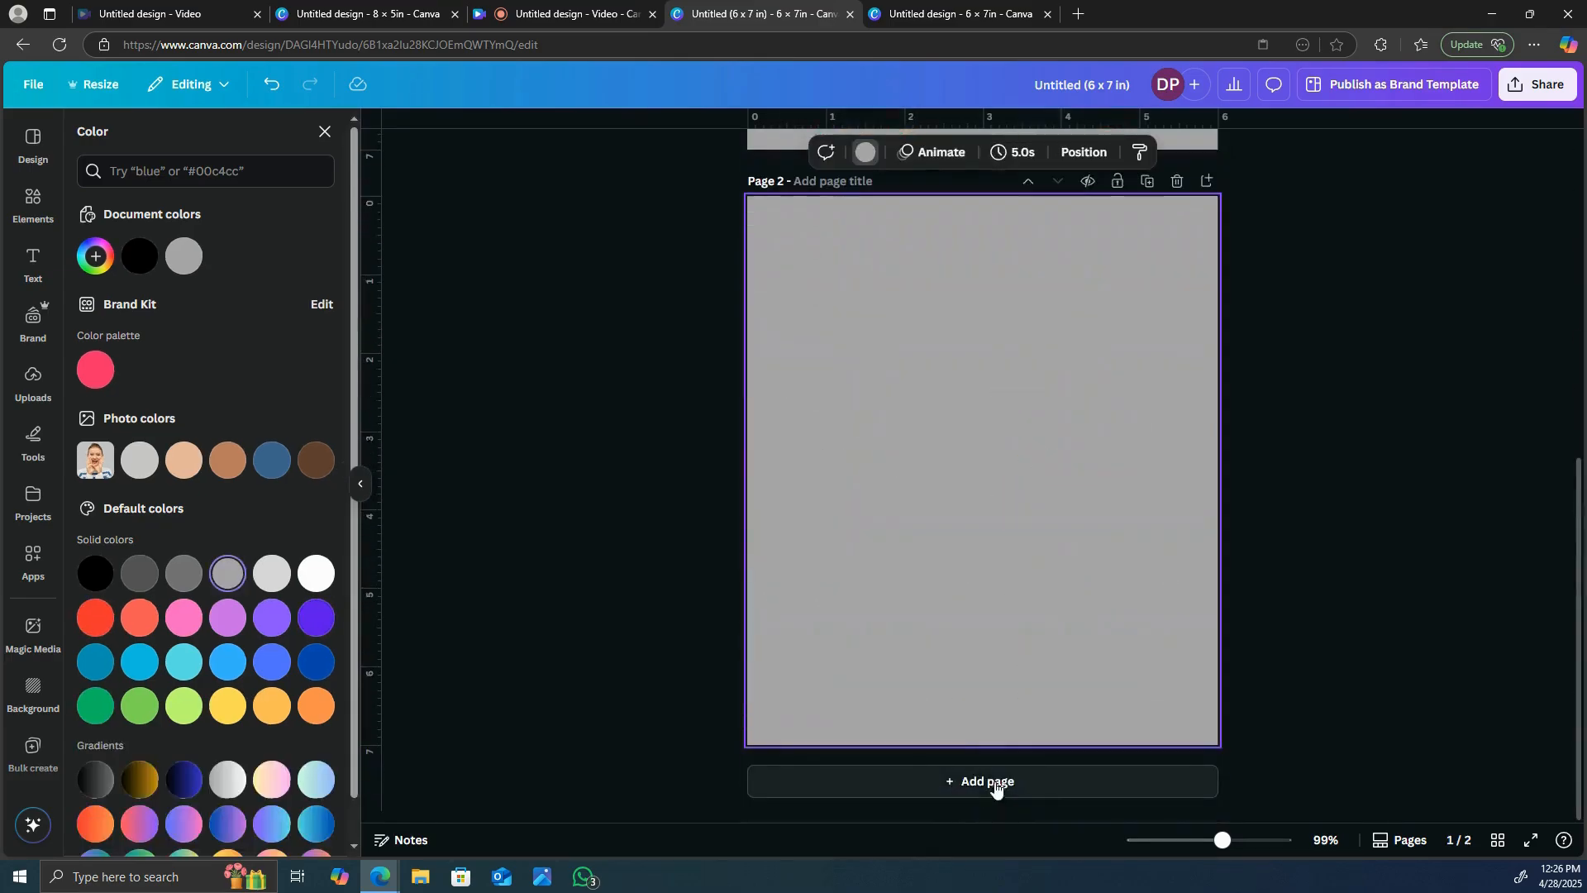
click(34, 203)
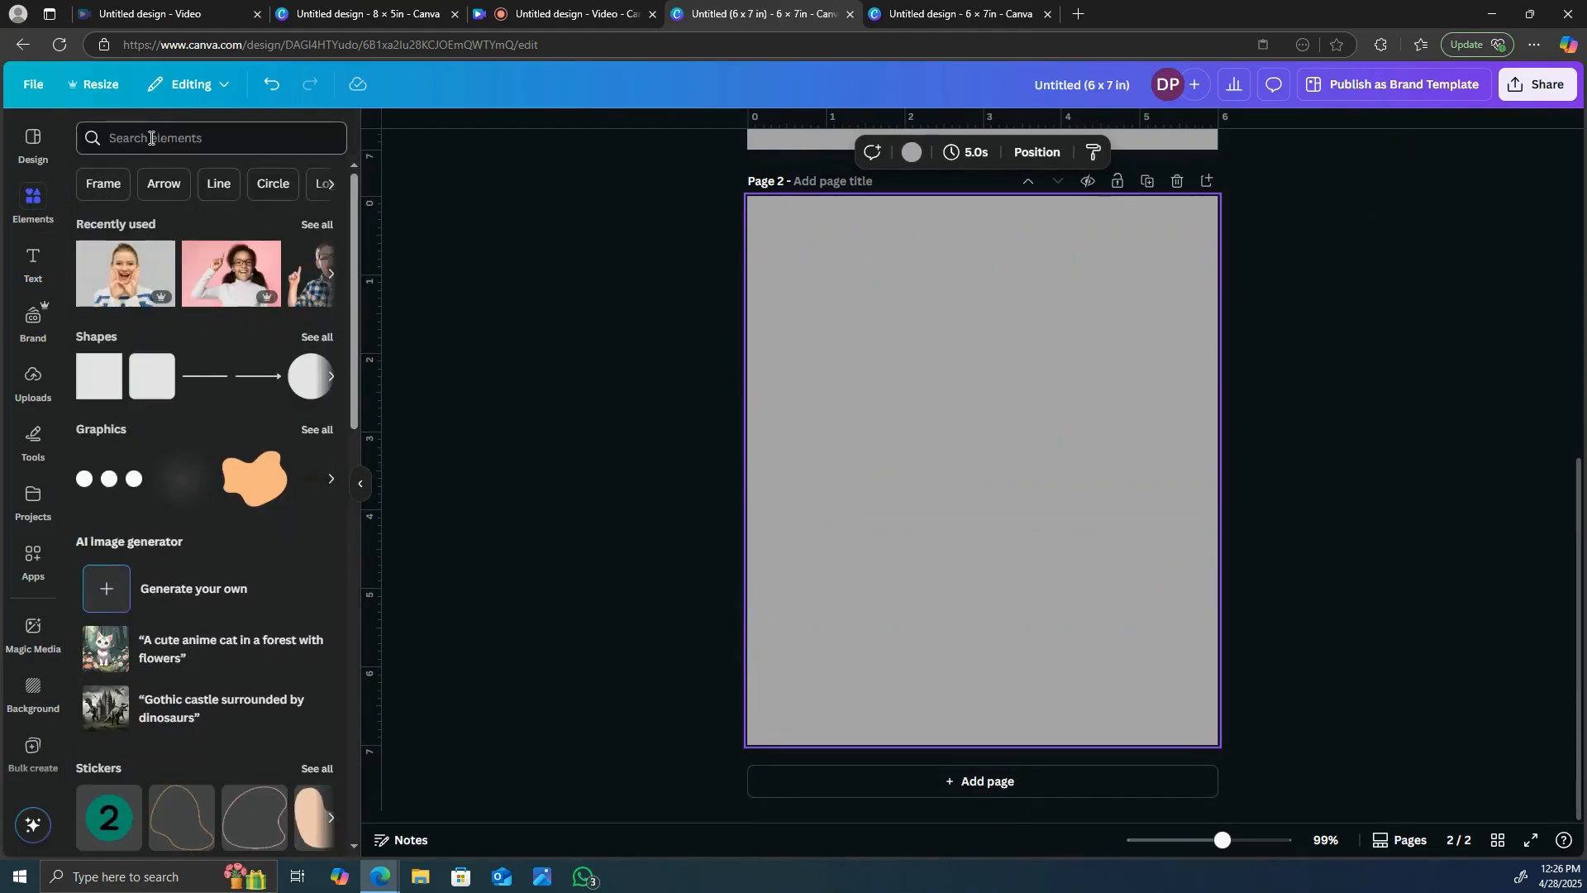
click(151, 137)
text(a kid with gla)
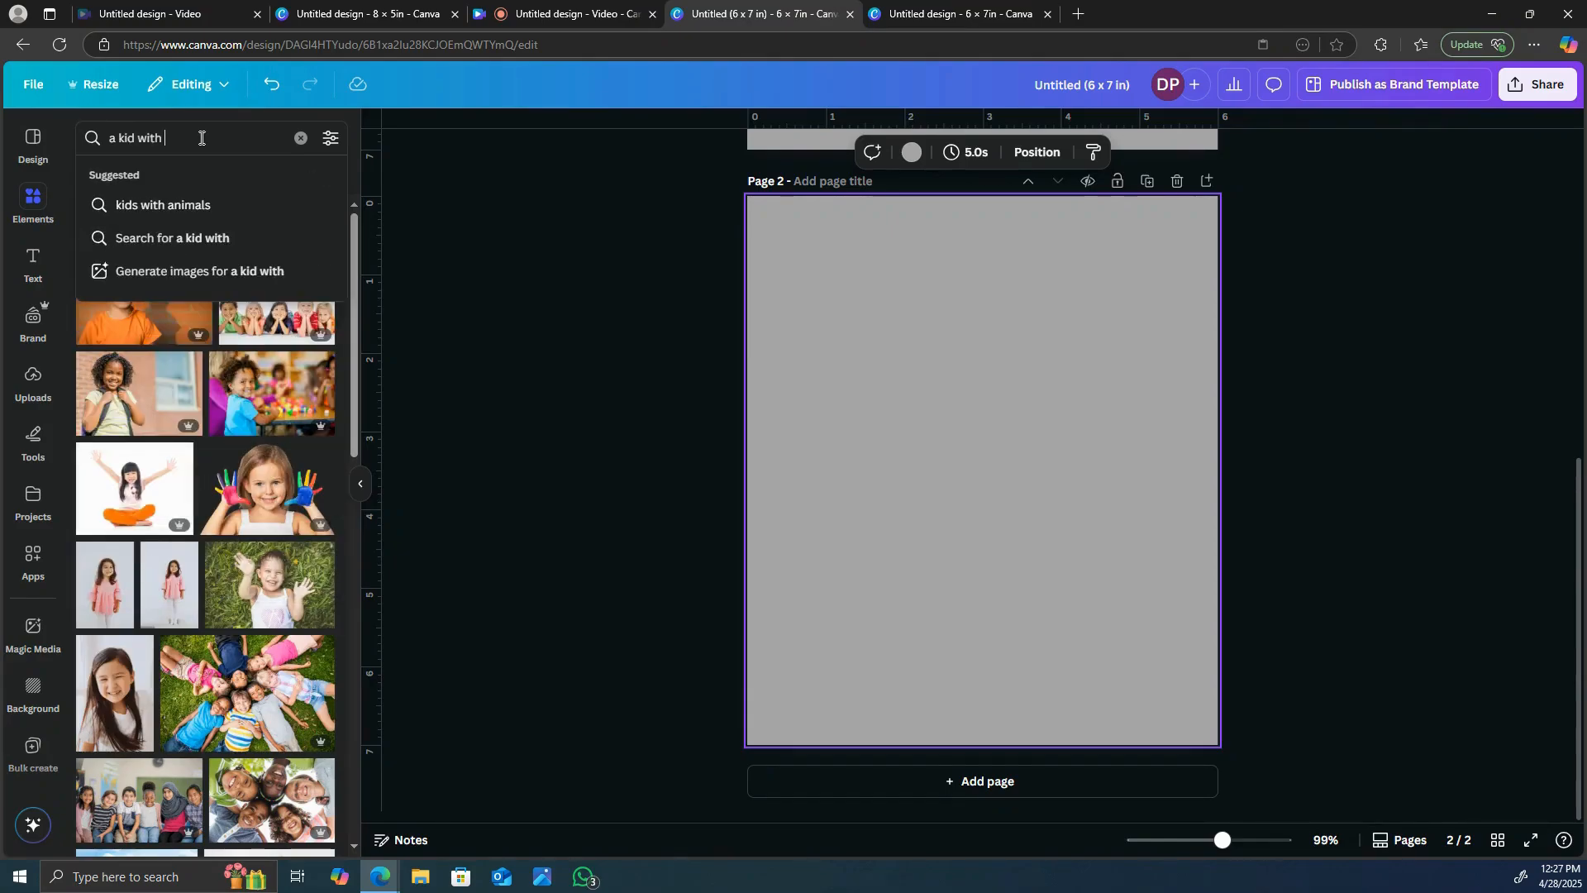
text(sses)
key(Return)
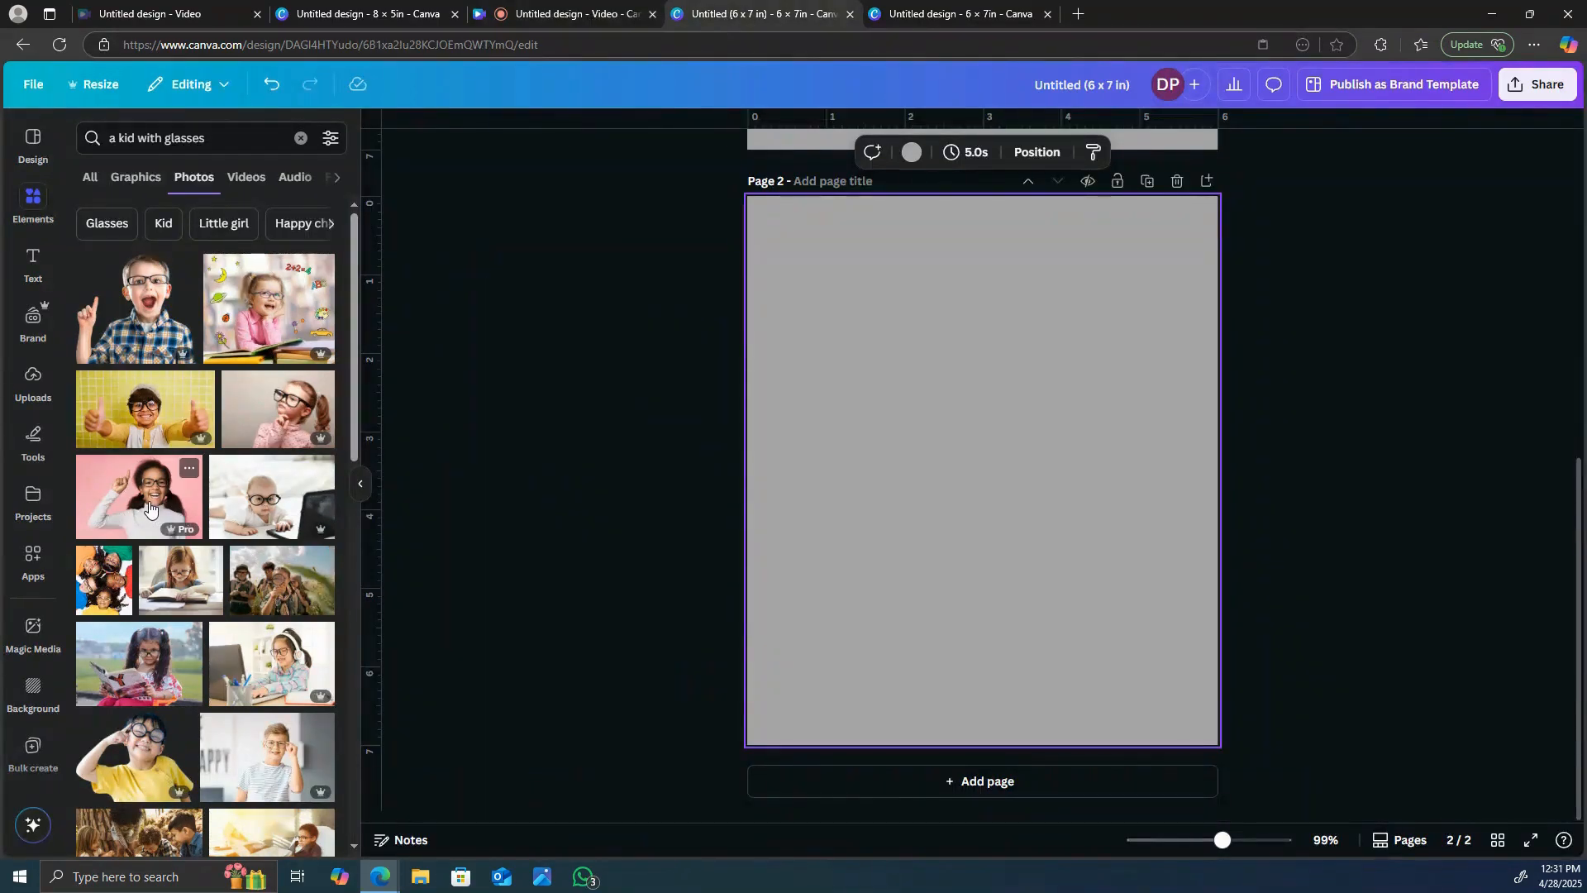
click(148, 509)
drag(924, 454, 899, 365)
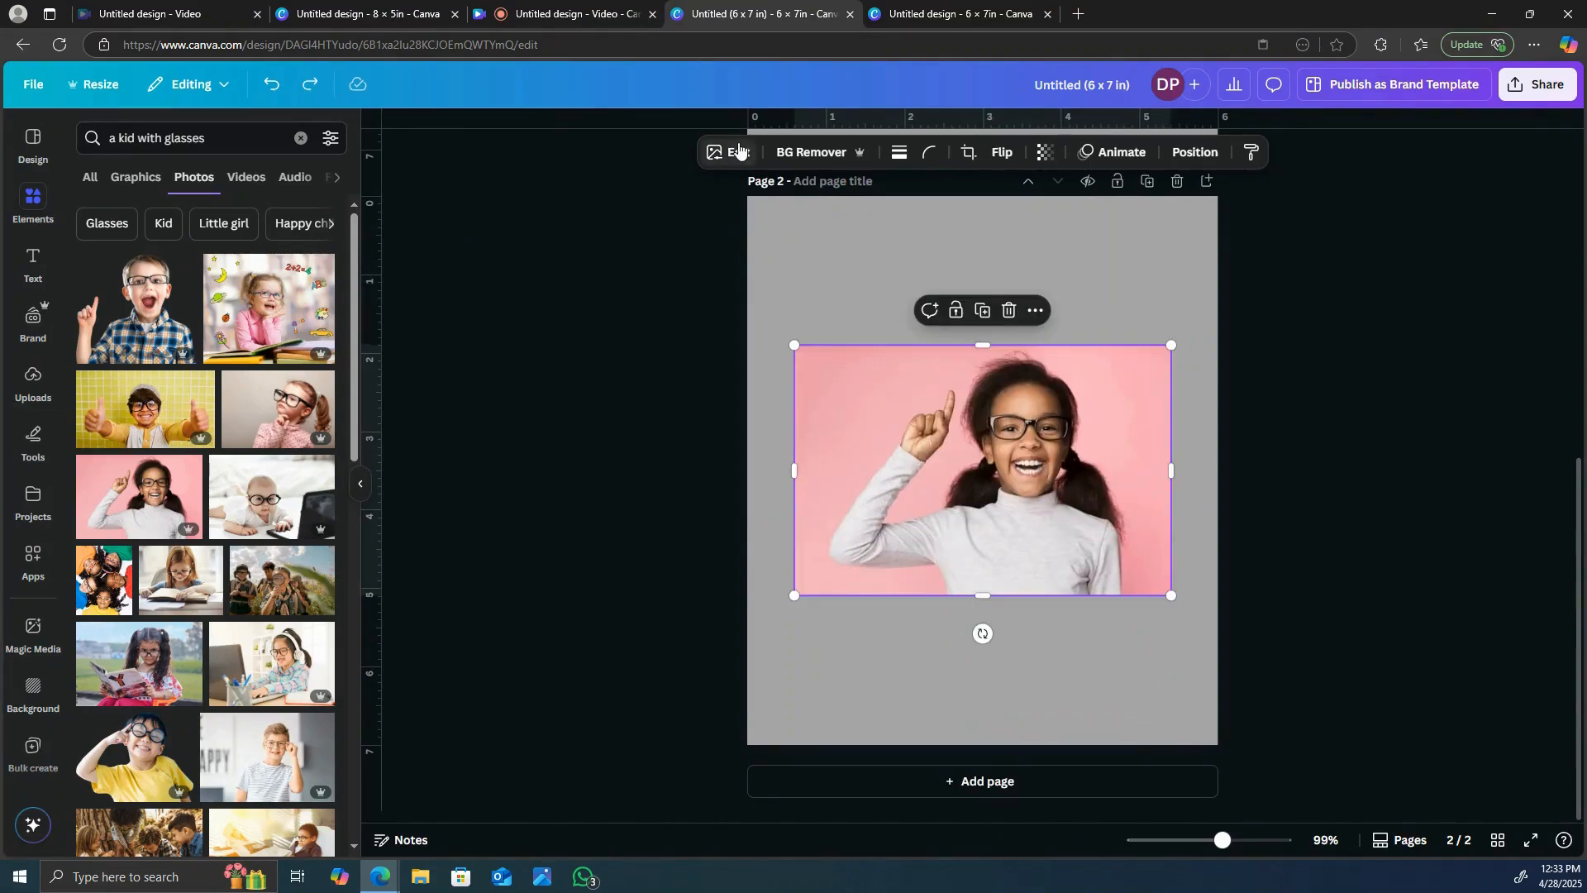
Trace the girl's photo in black and white with Tracer, add the tracing to page 2, and arrange it below the photo
click(738, 151)
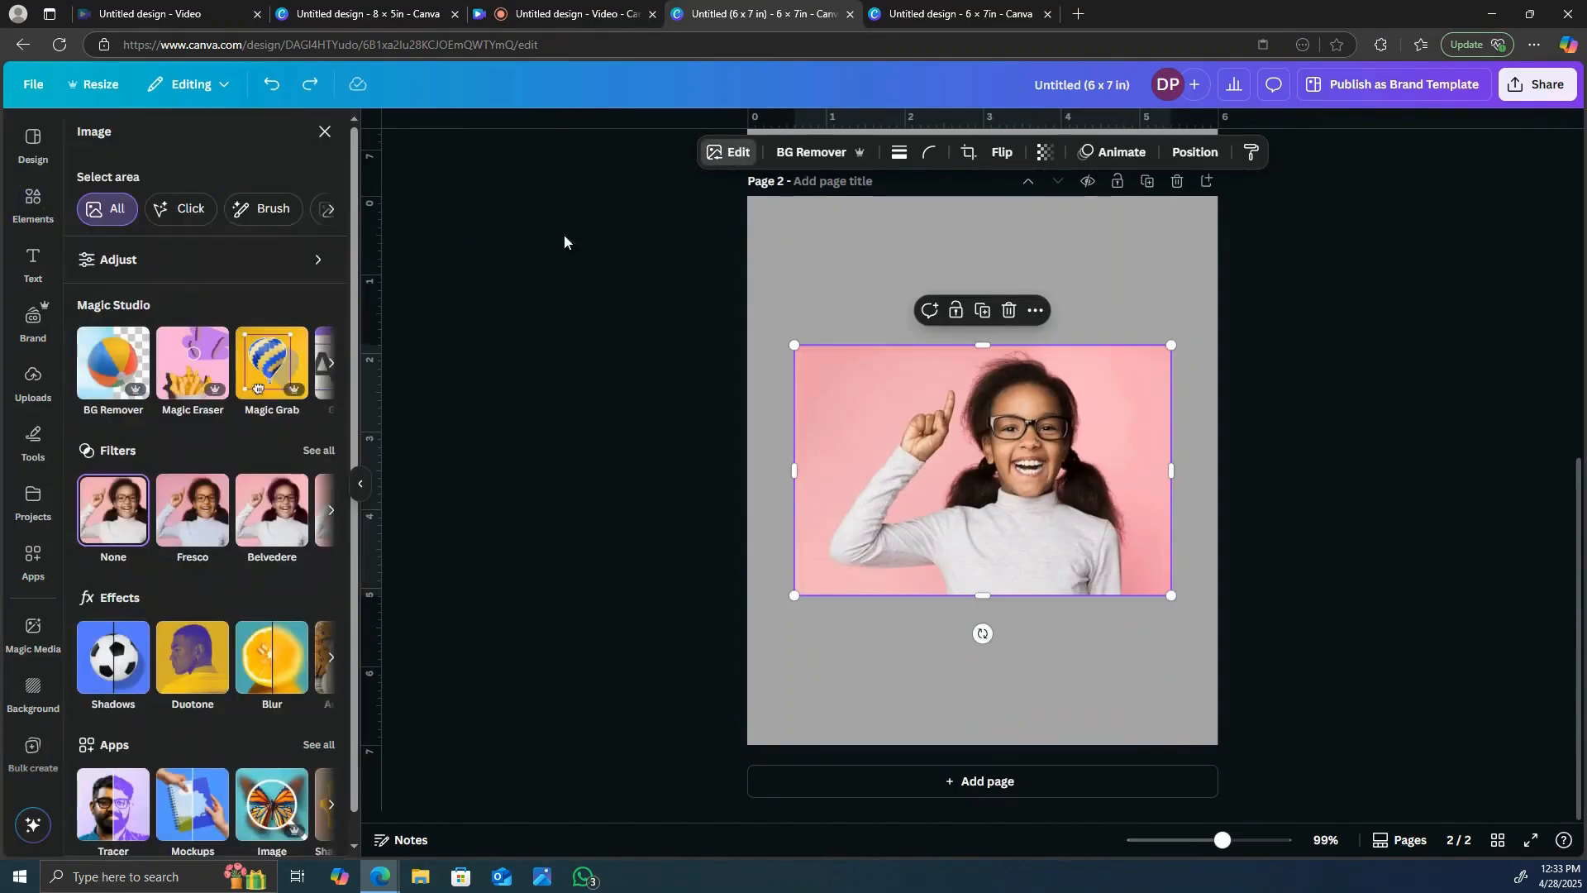
click(120, 808)
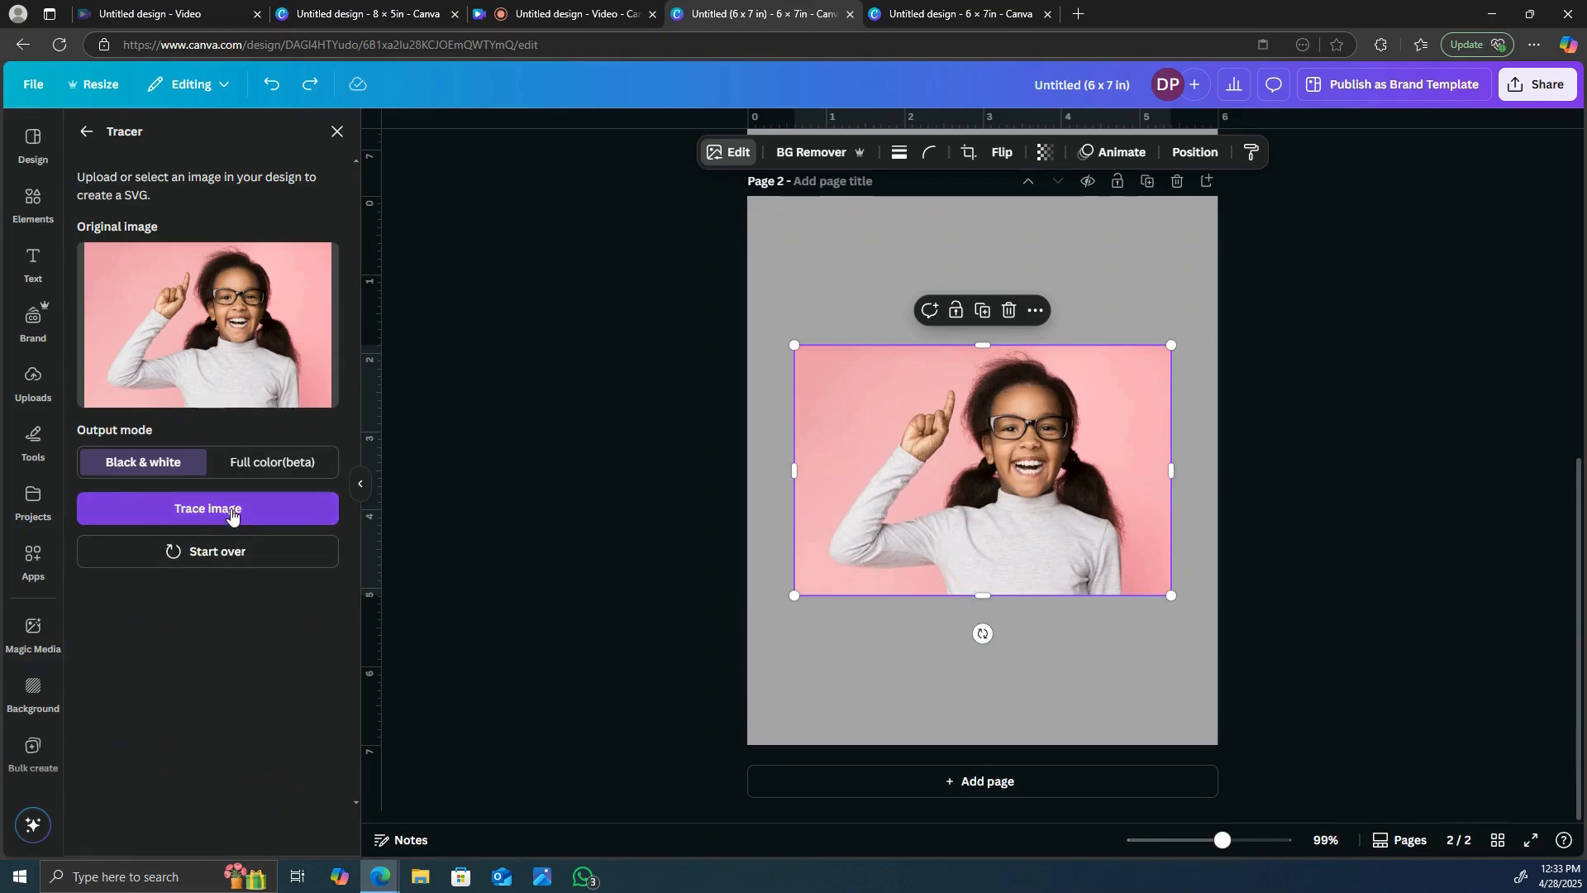
click(231, 511)
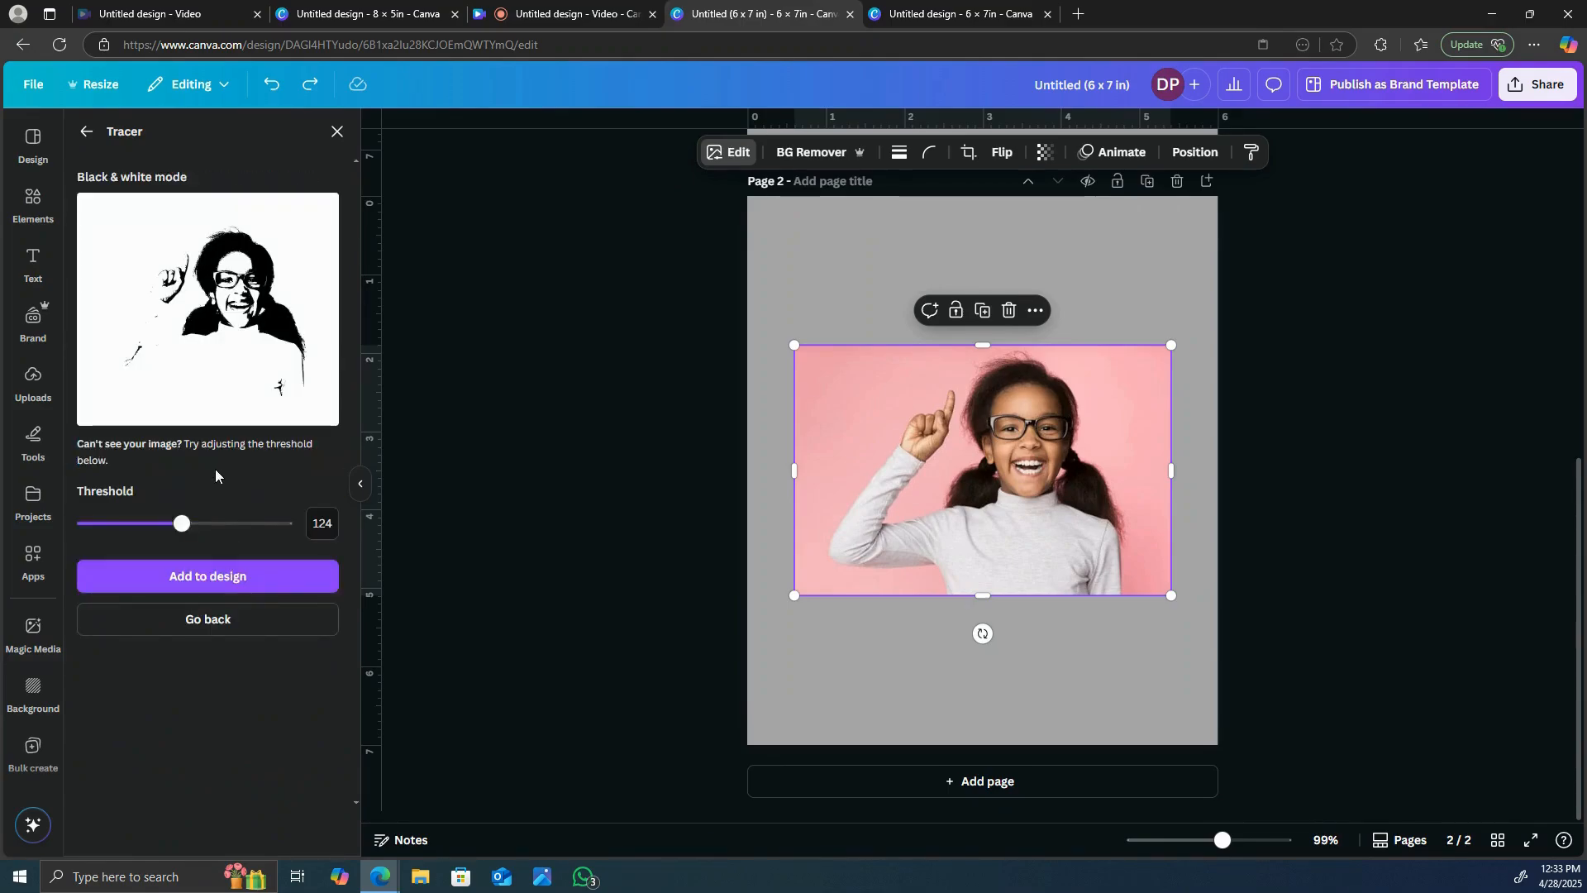
click(214, 571)
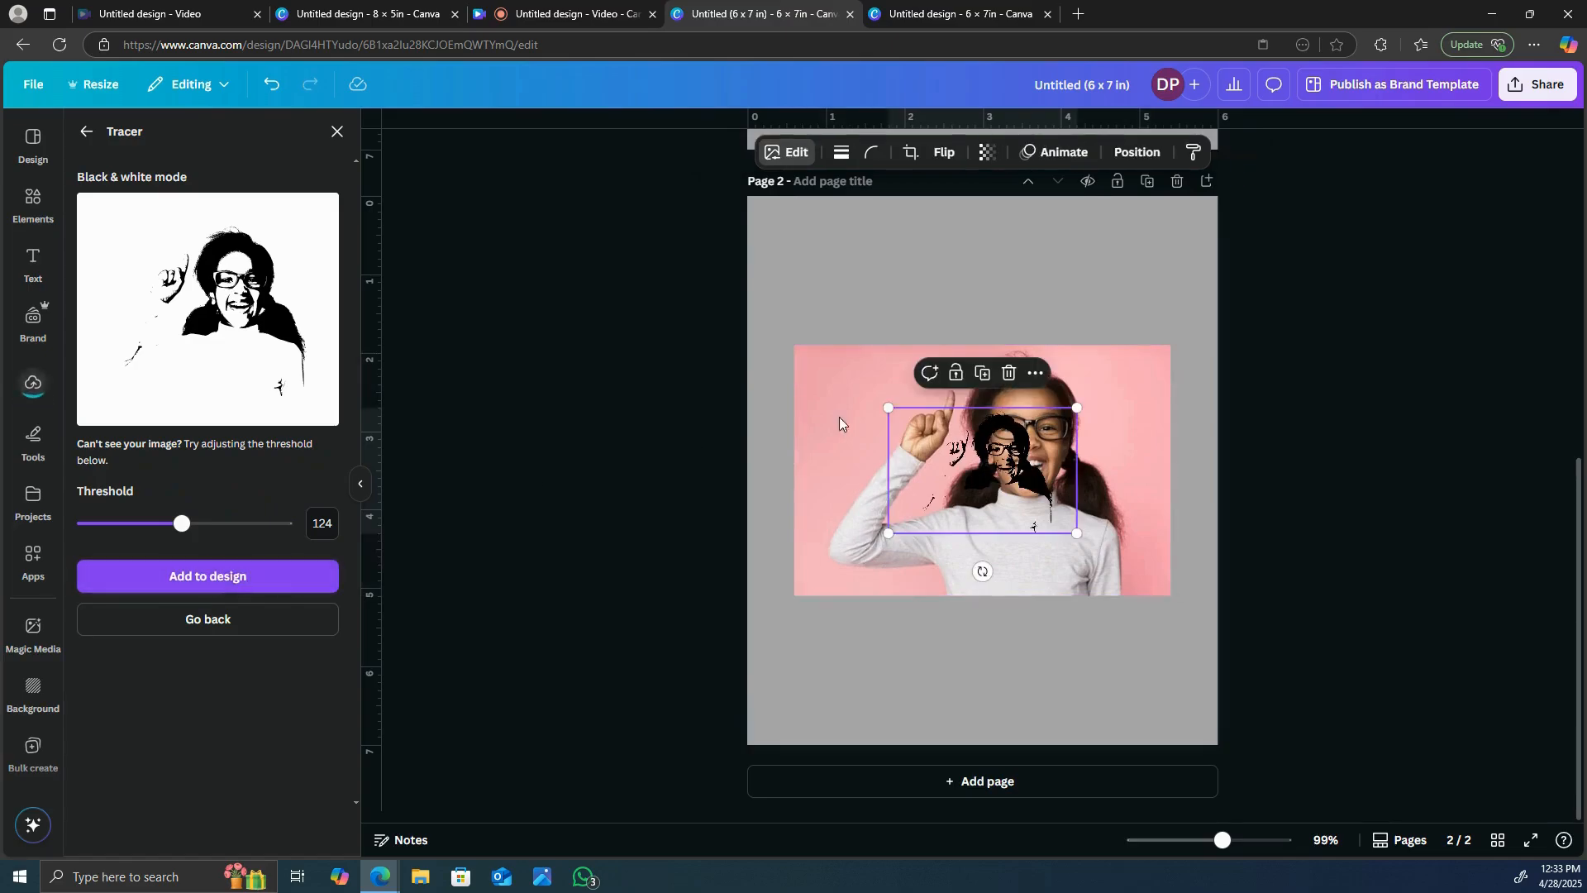
drag(1029, 473, 1038, 638)
mouse_move(1072, 456)
mouse_down()
mouse_move(1004, 353)
mouse_move(896, 253)
mouse_move(876, 279)
mouse_move(887, 307)
mouse_up()
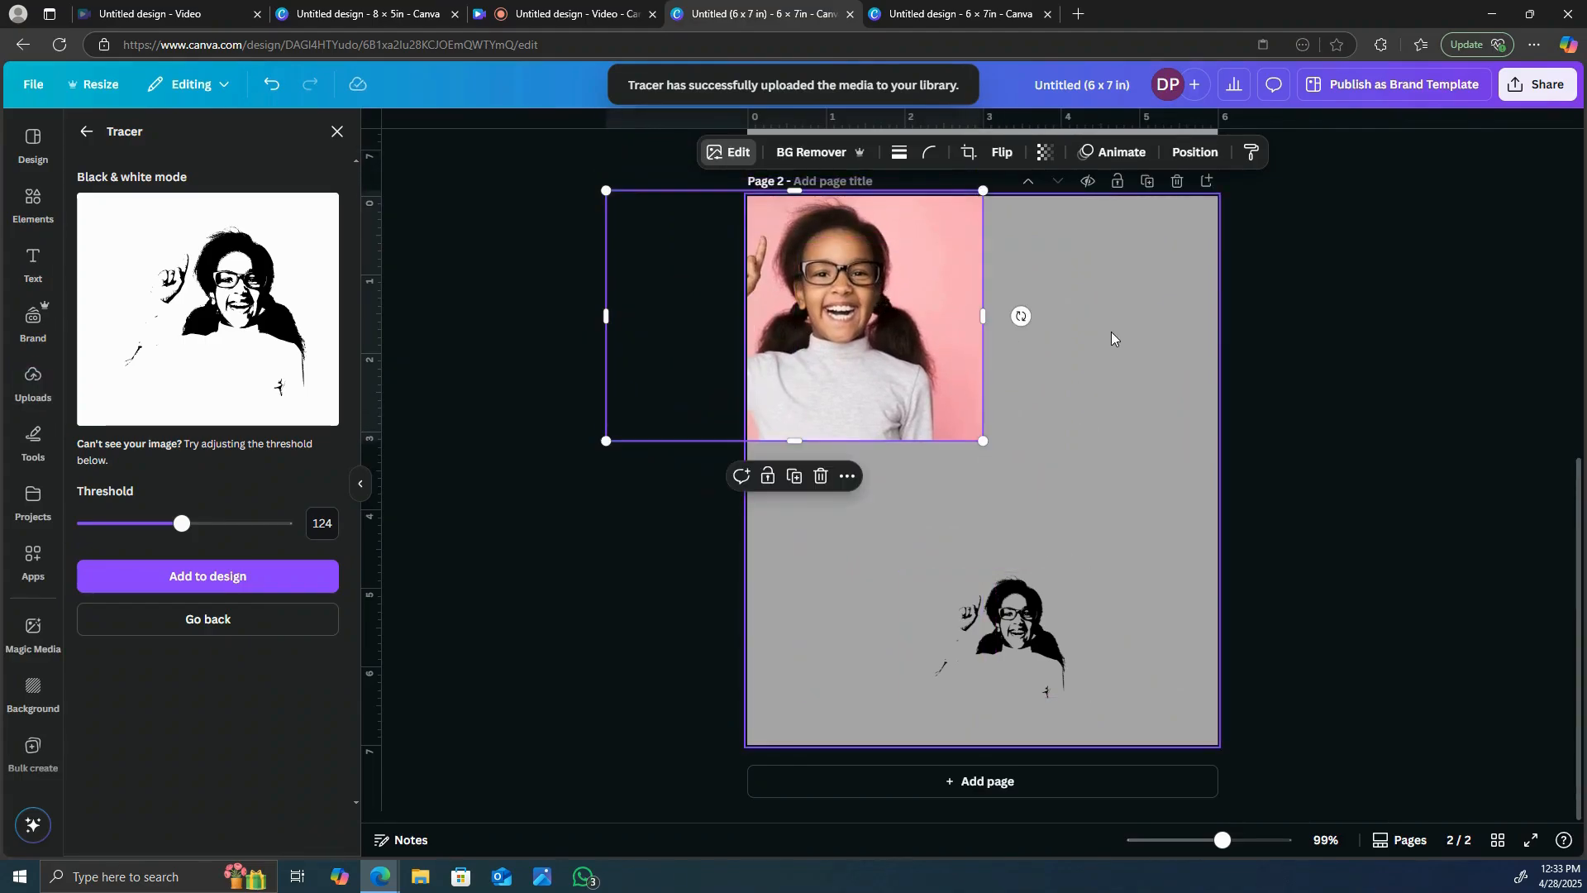
Set the background color of page 2 to coral
click(1065, 289)
click(866, 152)
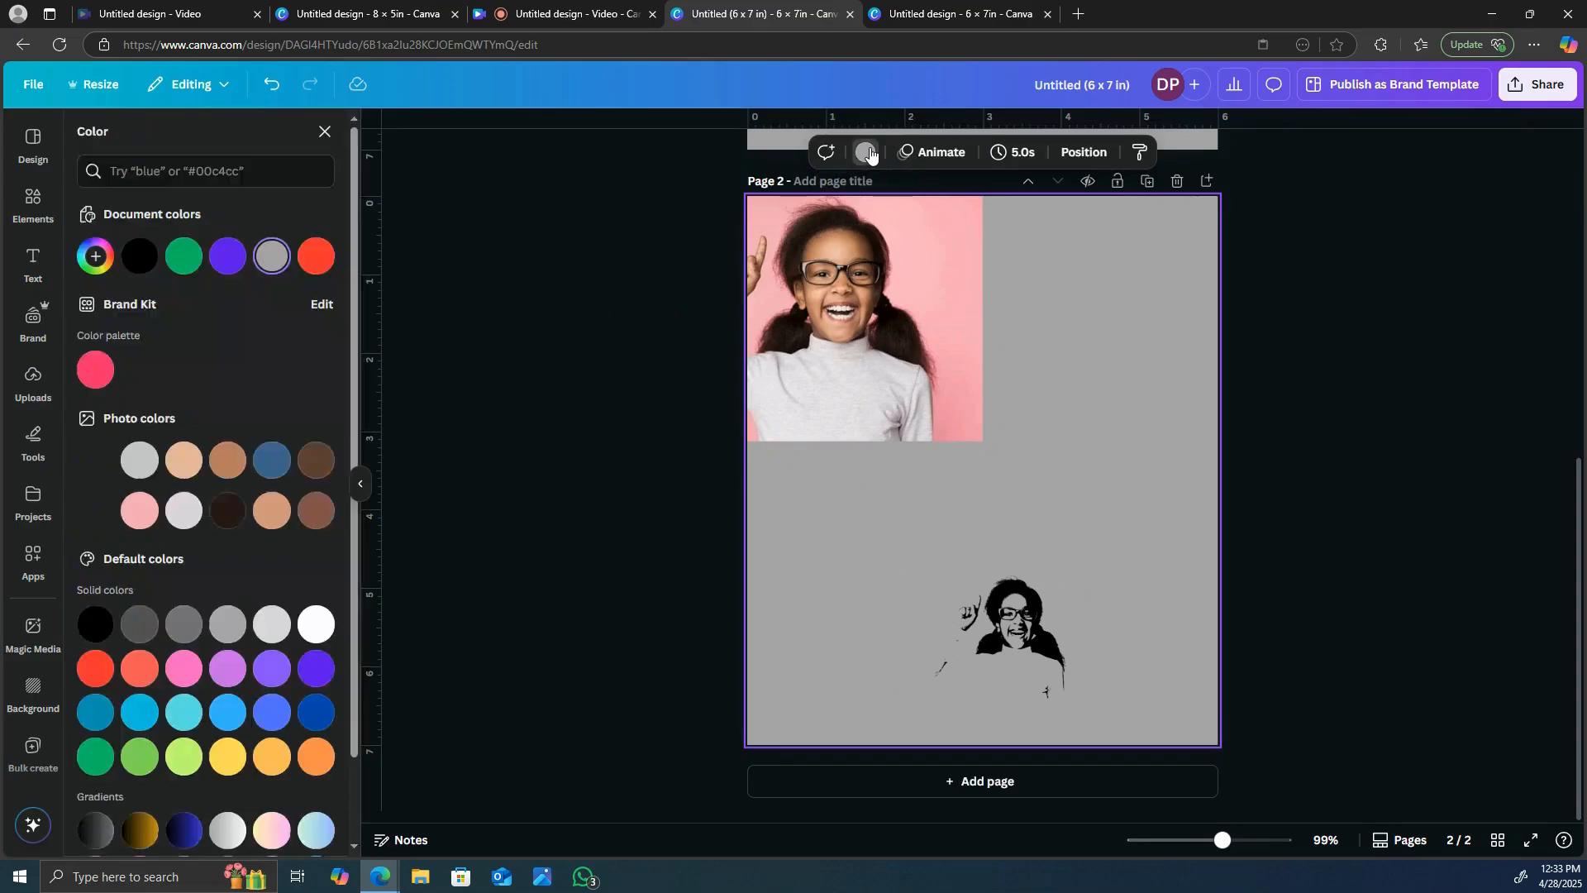
click(140, 668)
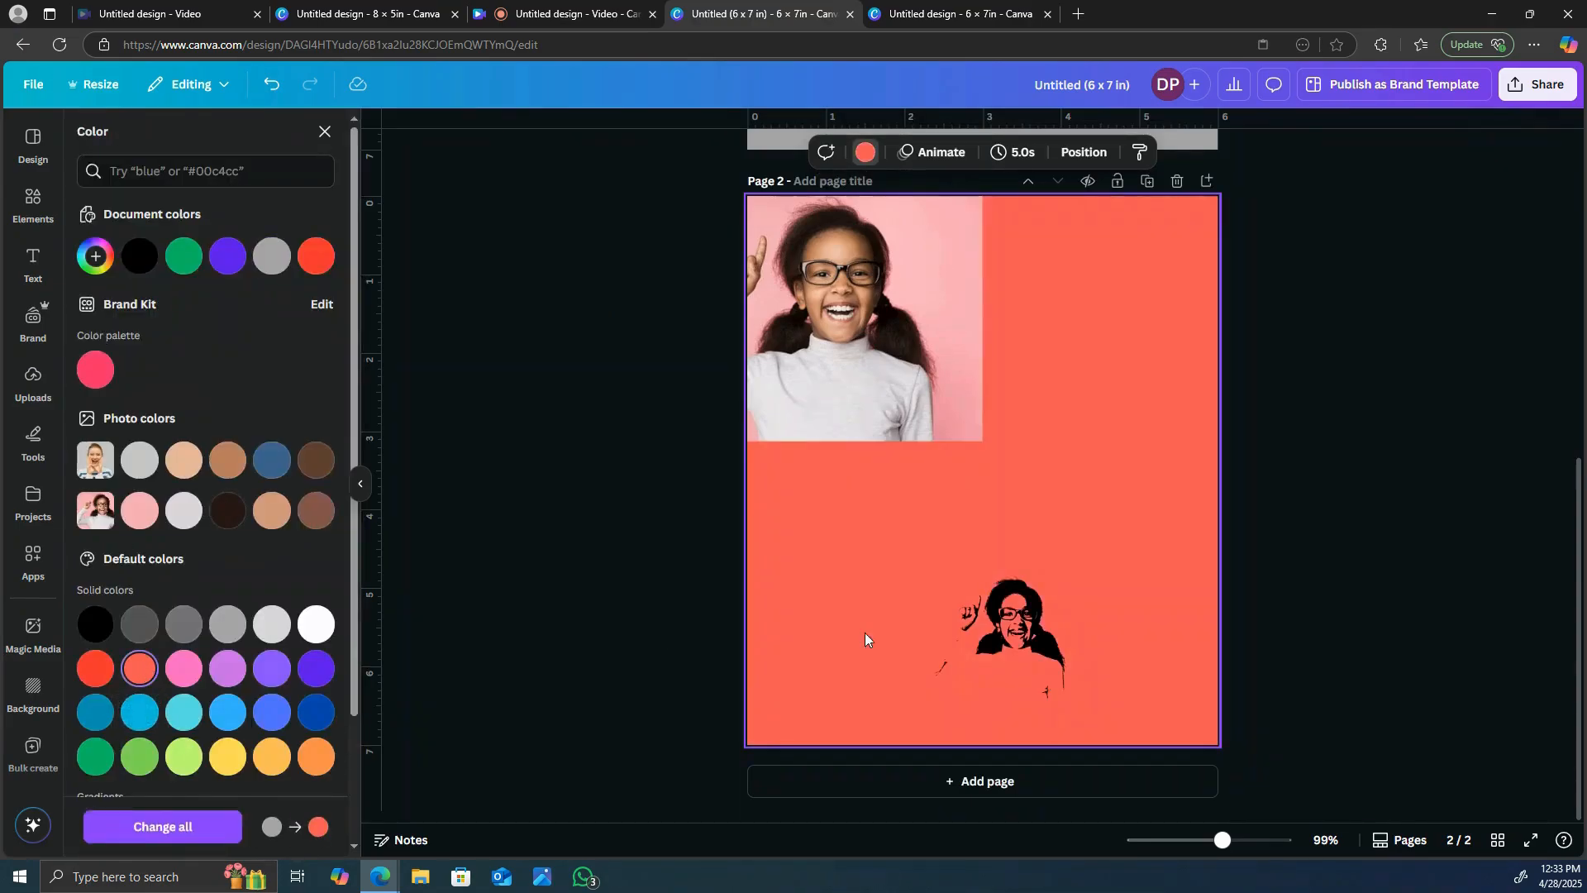
Place the black tracing just below the photo, with a duplicate to its right recolored dark blue
mouse_move(1028, 644)
mouse_down()
mouse_move(986, 586)
mouse_move(864, 550)
mouse_move(982, 543)
mouse_move(1085, 690)
mouse_up()
right_click(865, 550)
click(890, 522)
scroll(1033, 702, up, 2)
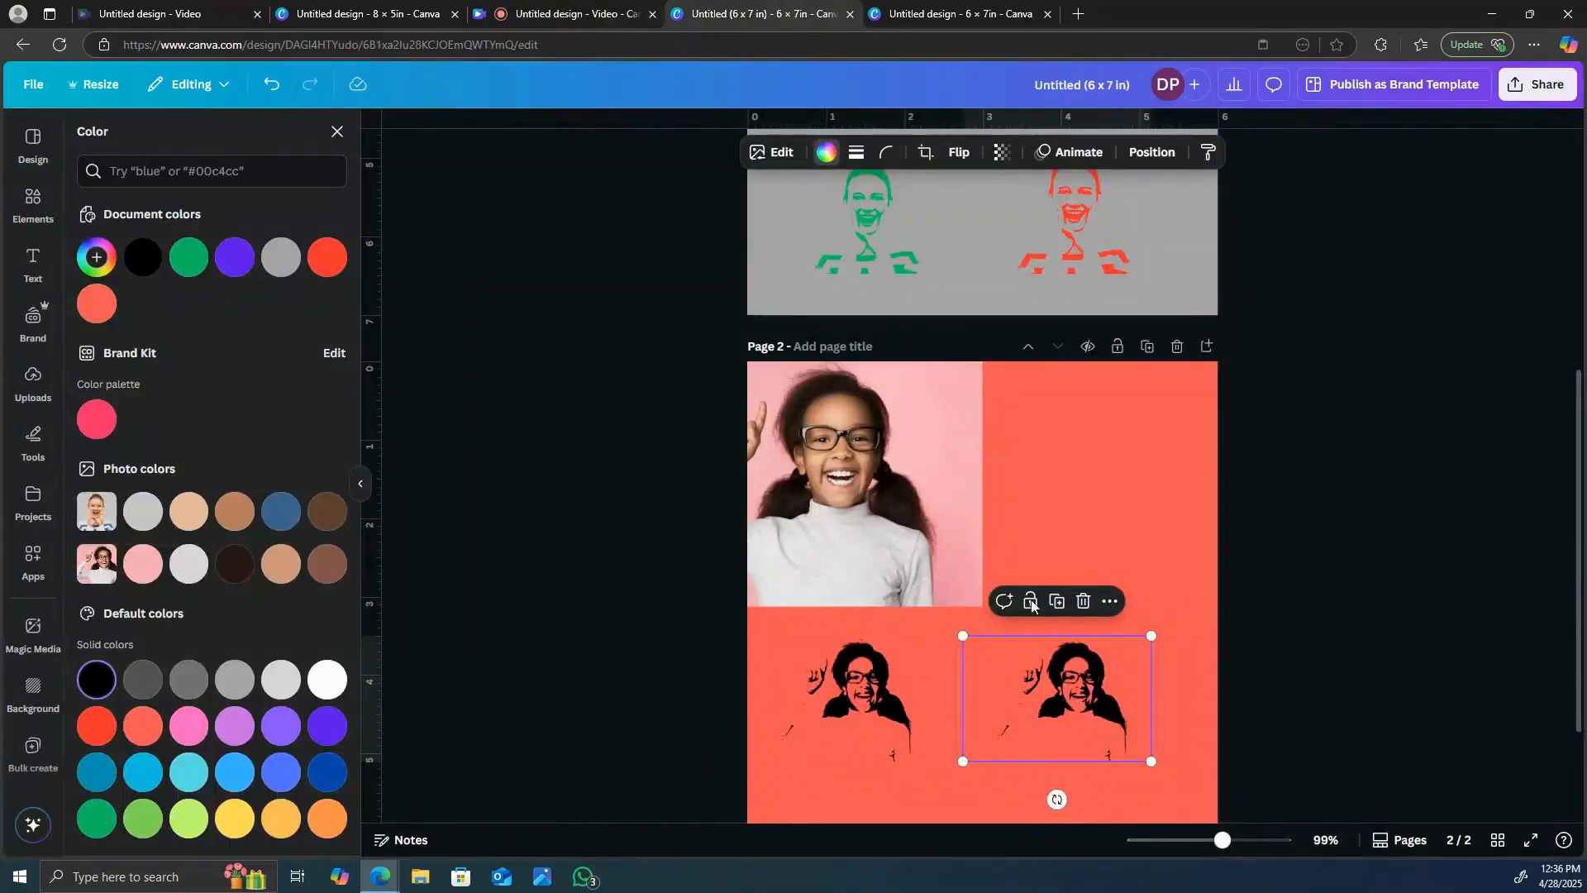
click(827, 155)
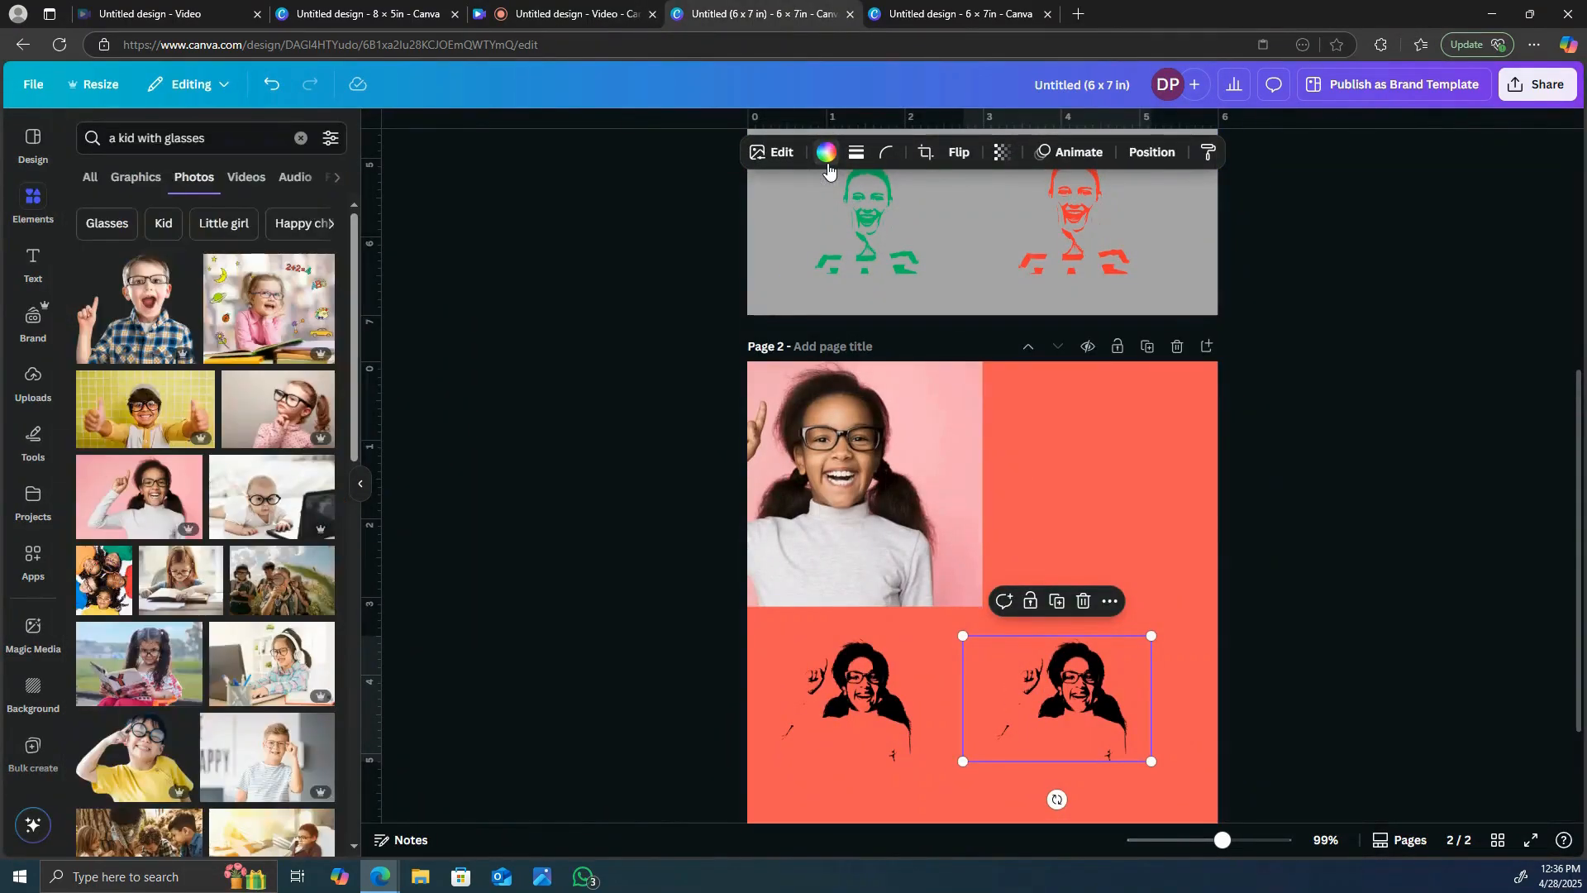
click(828, 164)
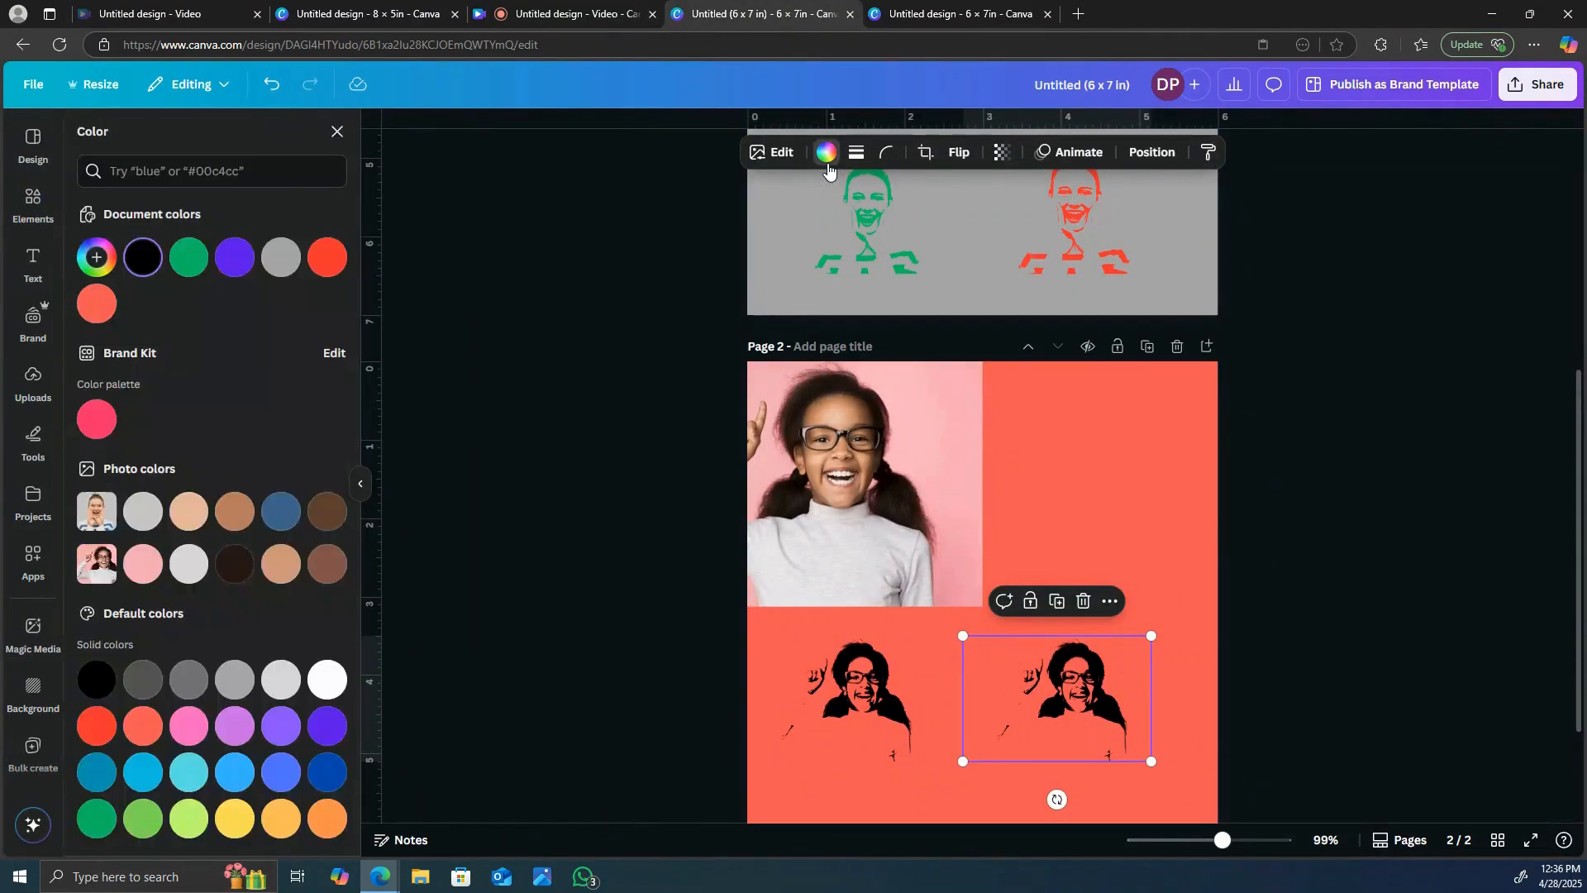
click(328, 771)
scroll(901, 644, down, 2)
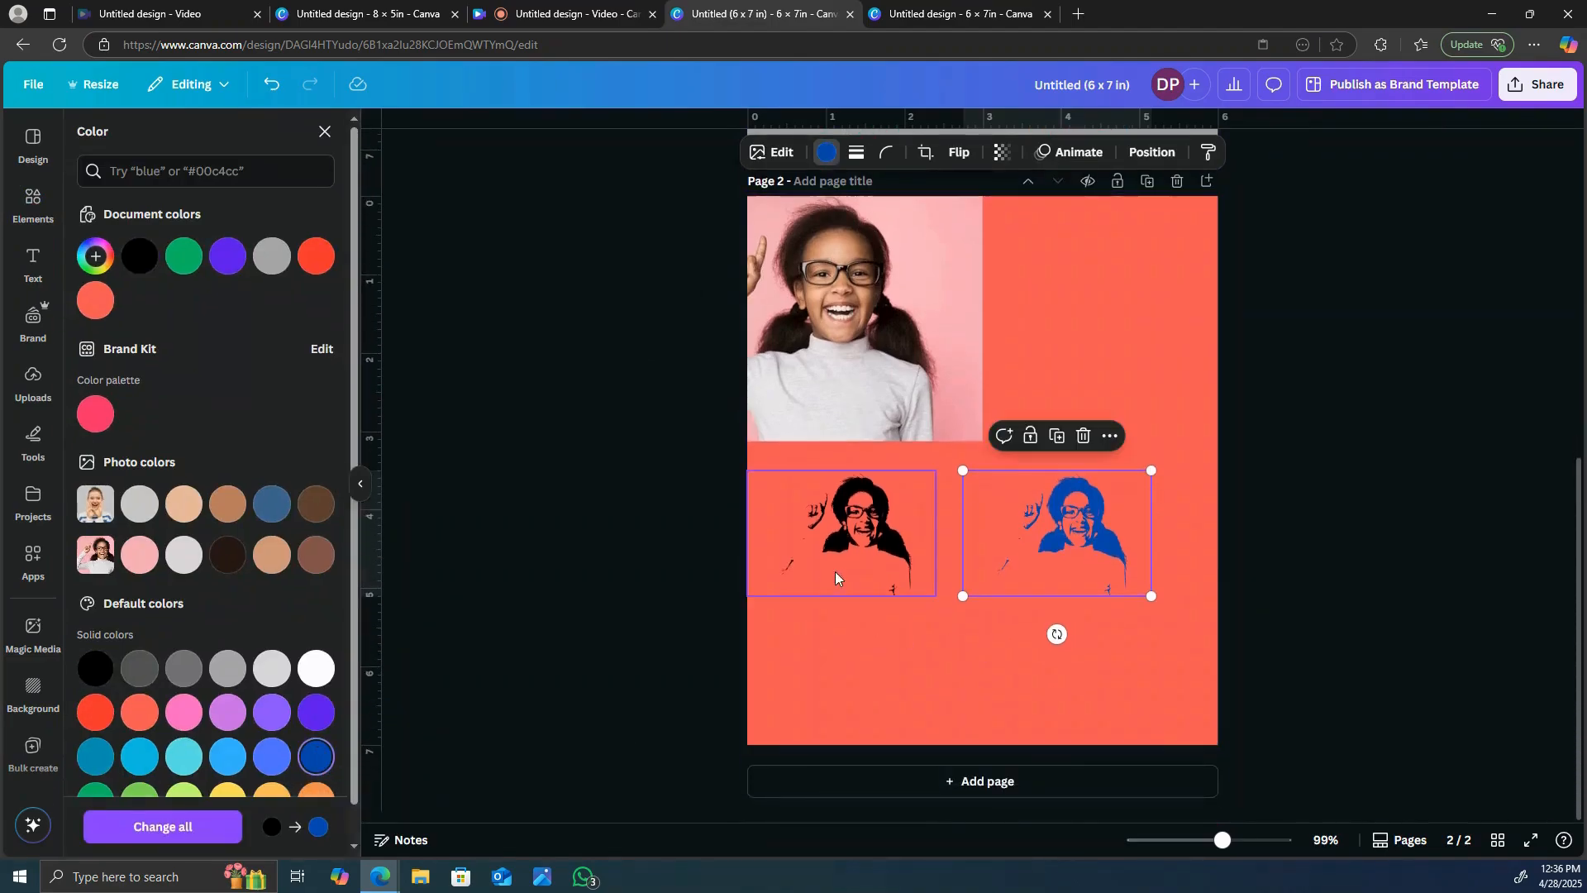
Add a third page after the page with the girl's photo
right_click(834, 571)
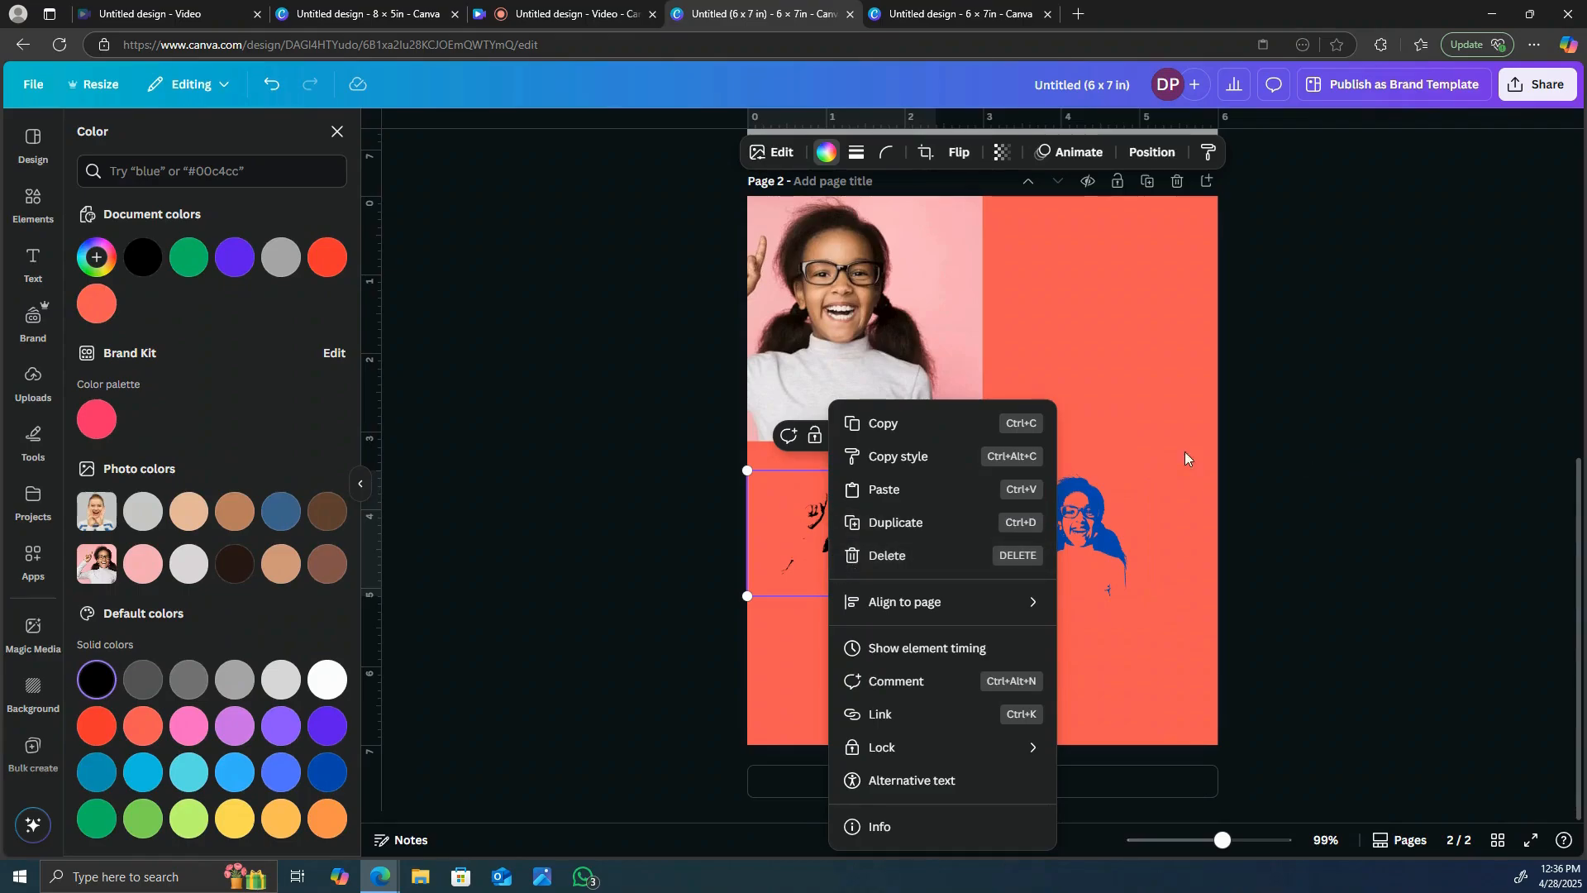
click(1159, 420)
click(1029, 796)
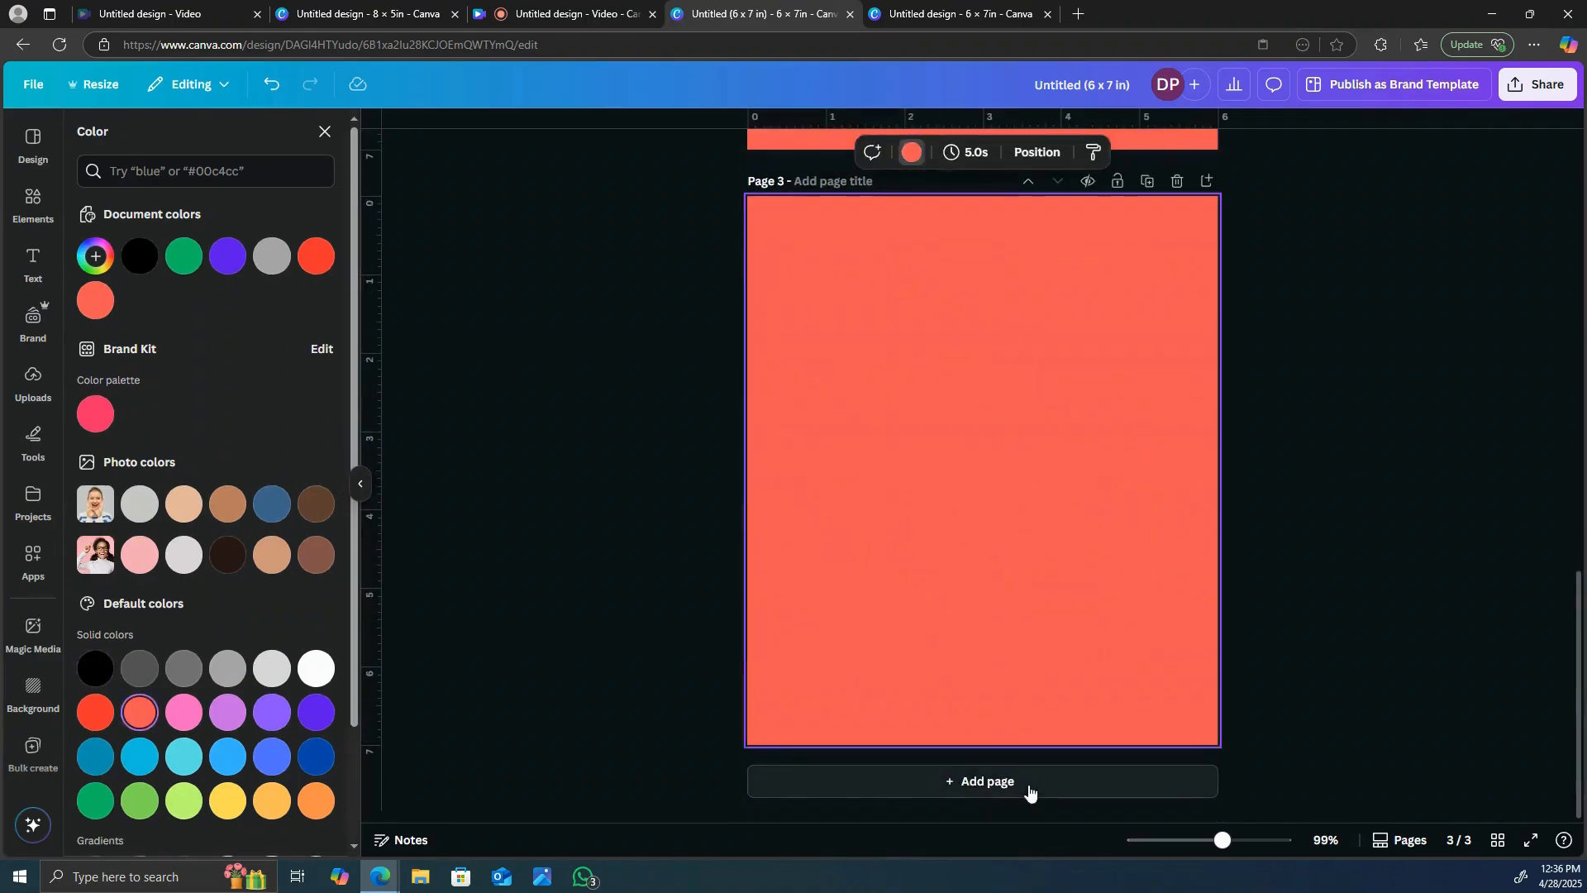
Copy the girl's black tracing from page 2 to the upper left of page 3 and recolor the copy dark gray
scroll(915, 347, up, 3)
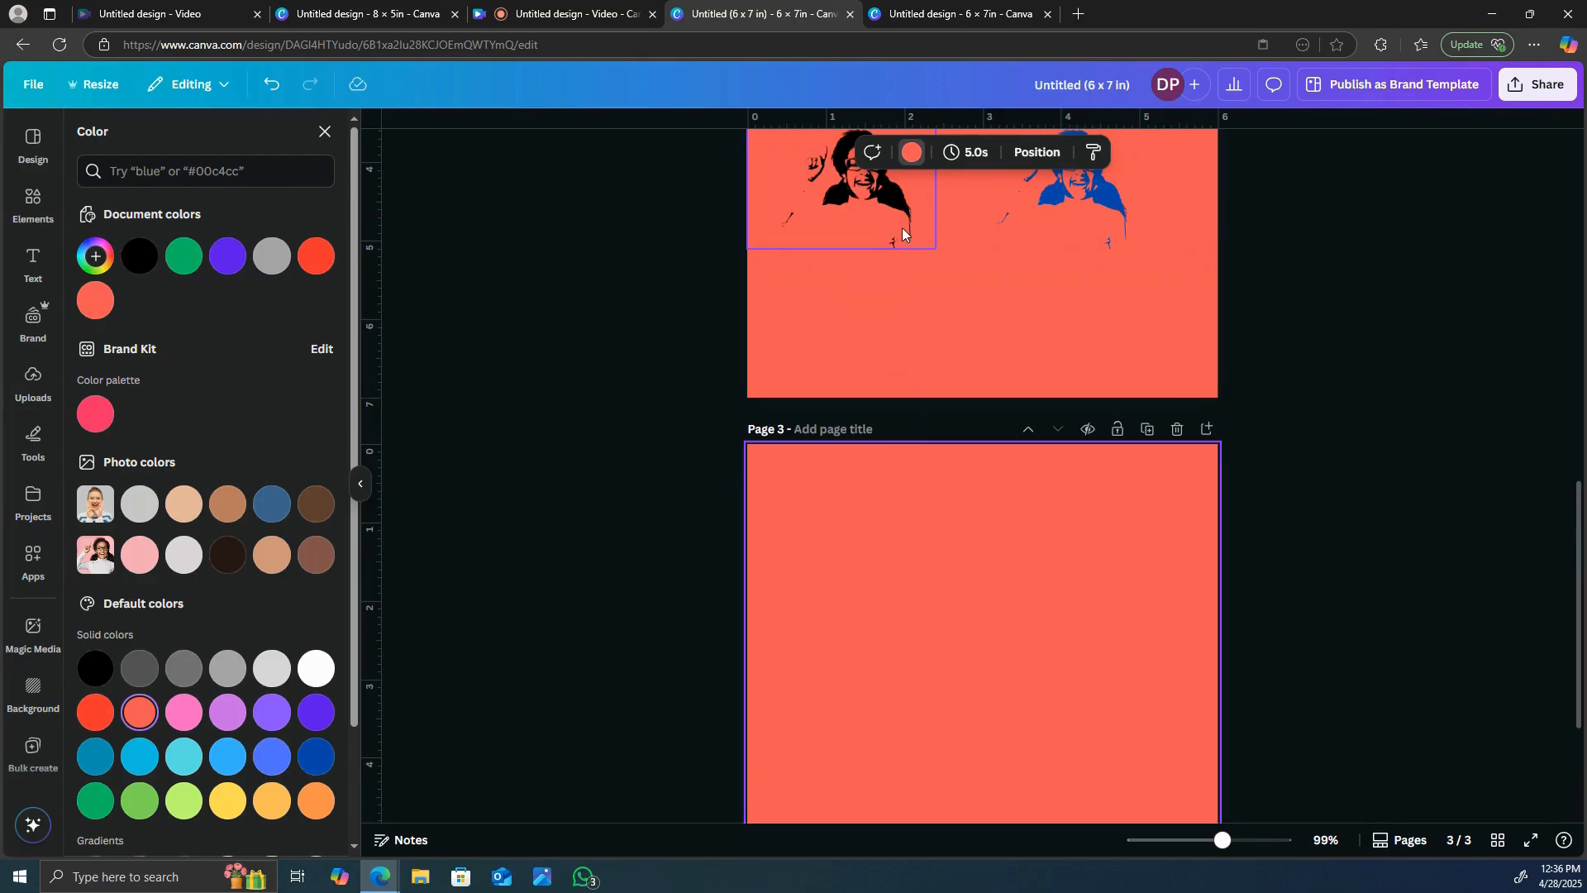
click(900, 226)
right_click(895, 245)
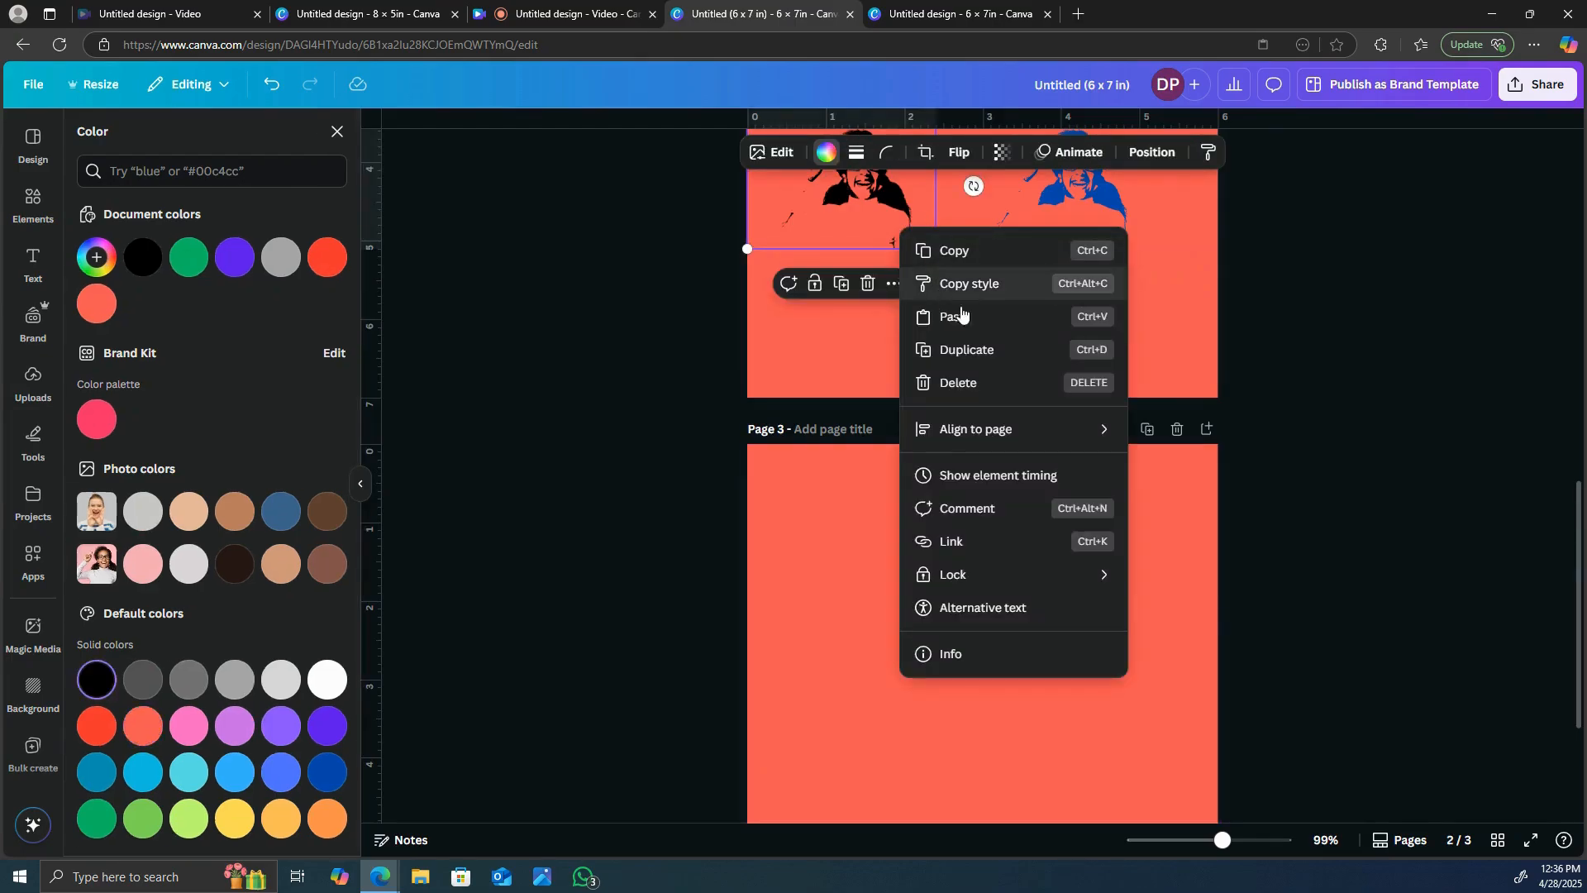
click(986, 258)
right_click(884, 622)
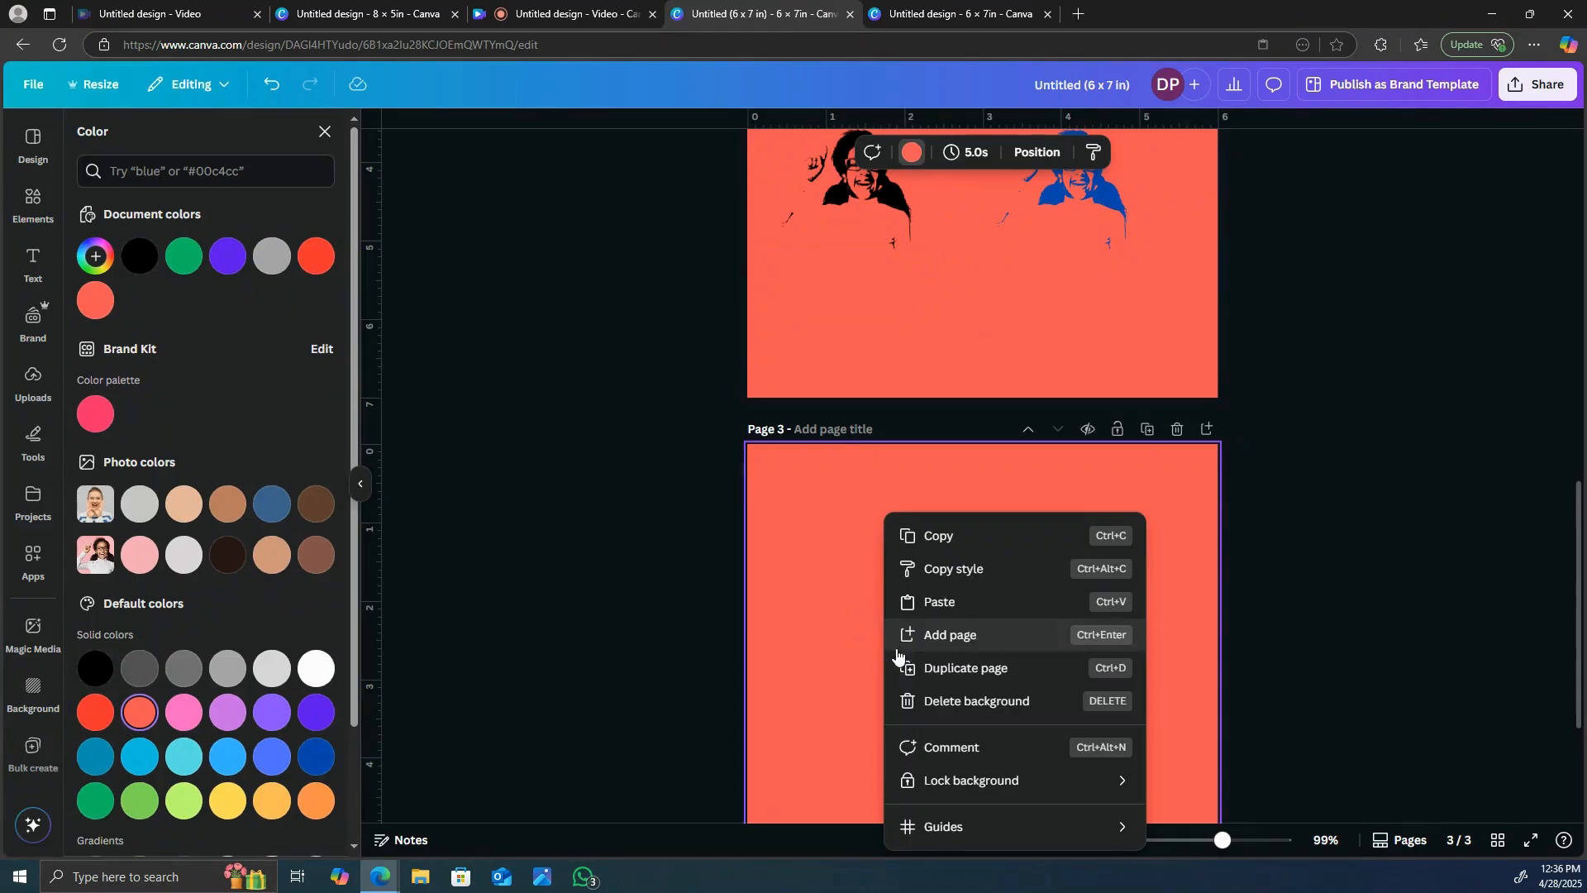
click(942, 602)
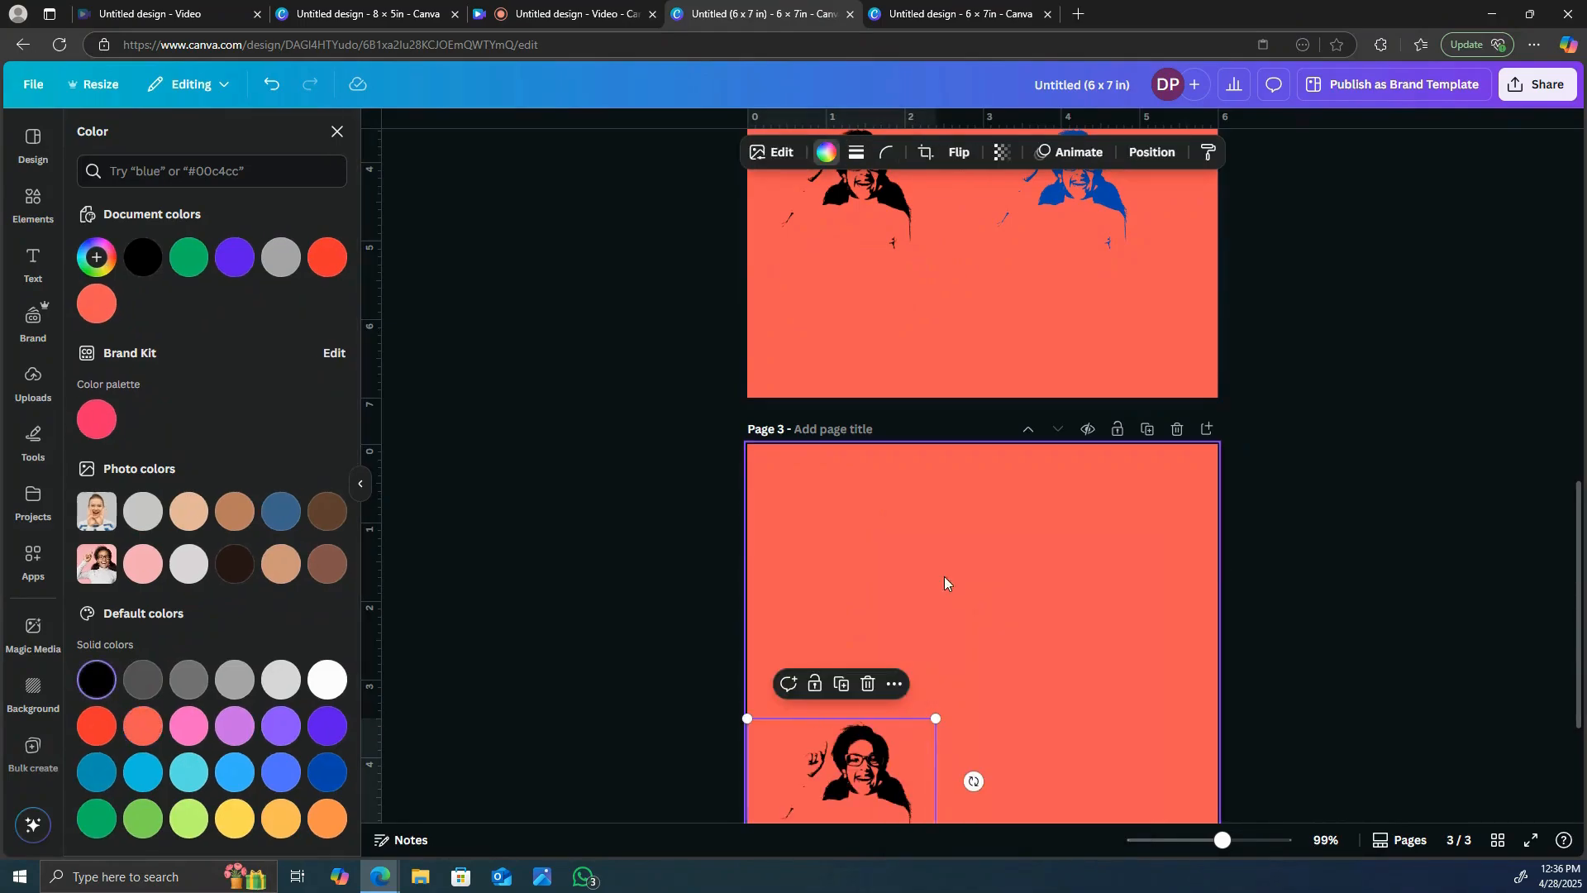
drag(897, 719, 919, 536)
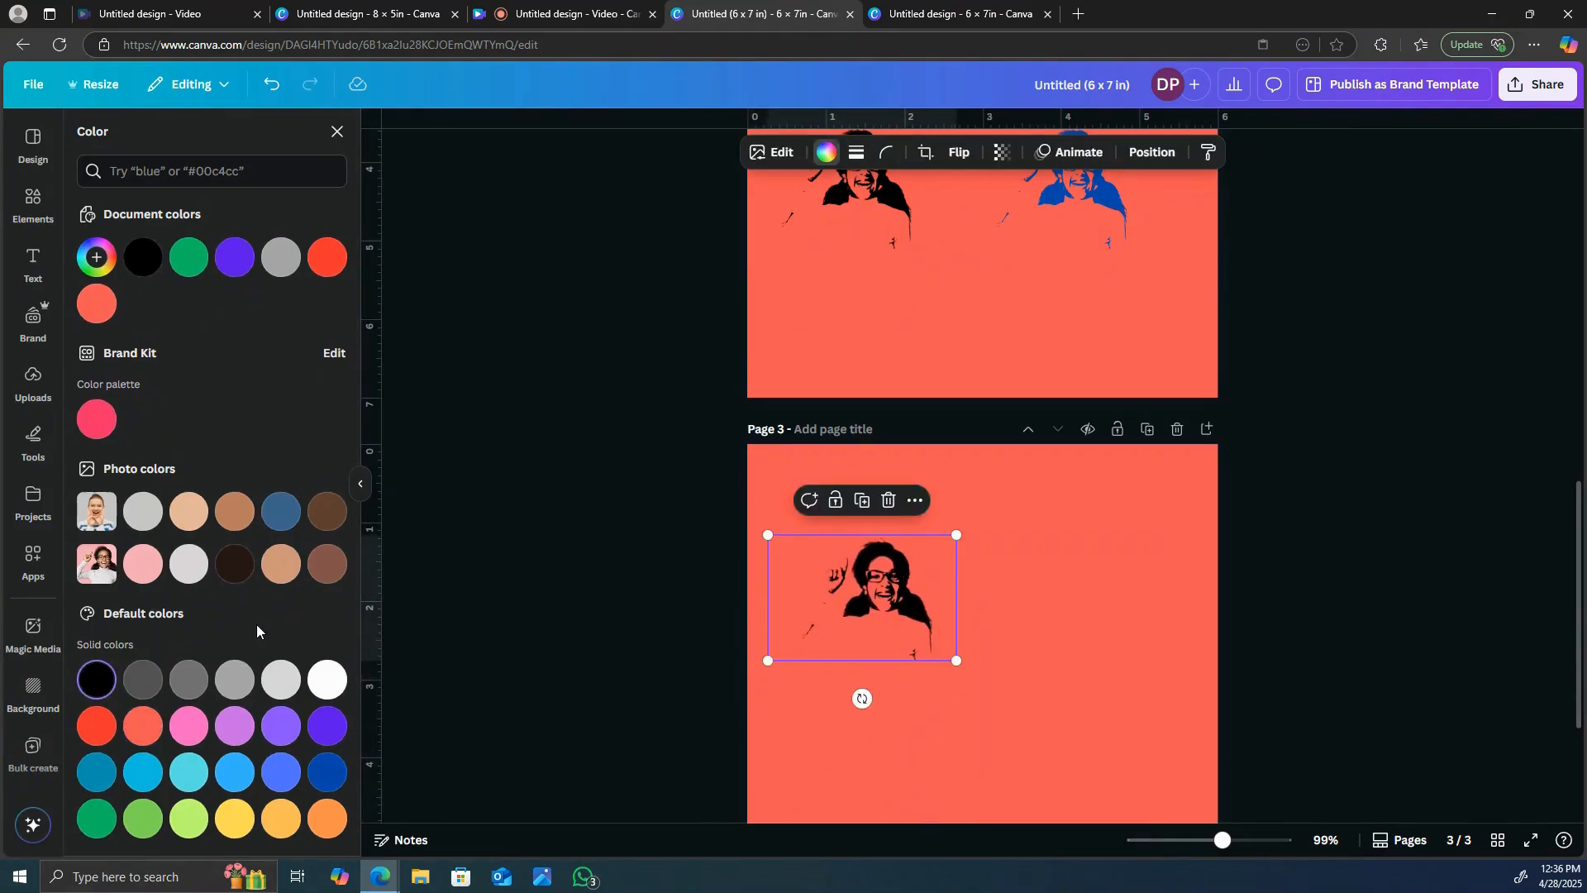
click(139, 682)
drag(815, 642, 829, 667)
Add a fourth page and paste a copy of the dark gray tracing in its upper left area
scroll(991, 496, down, 2)
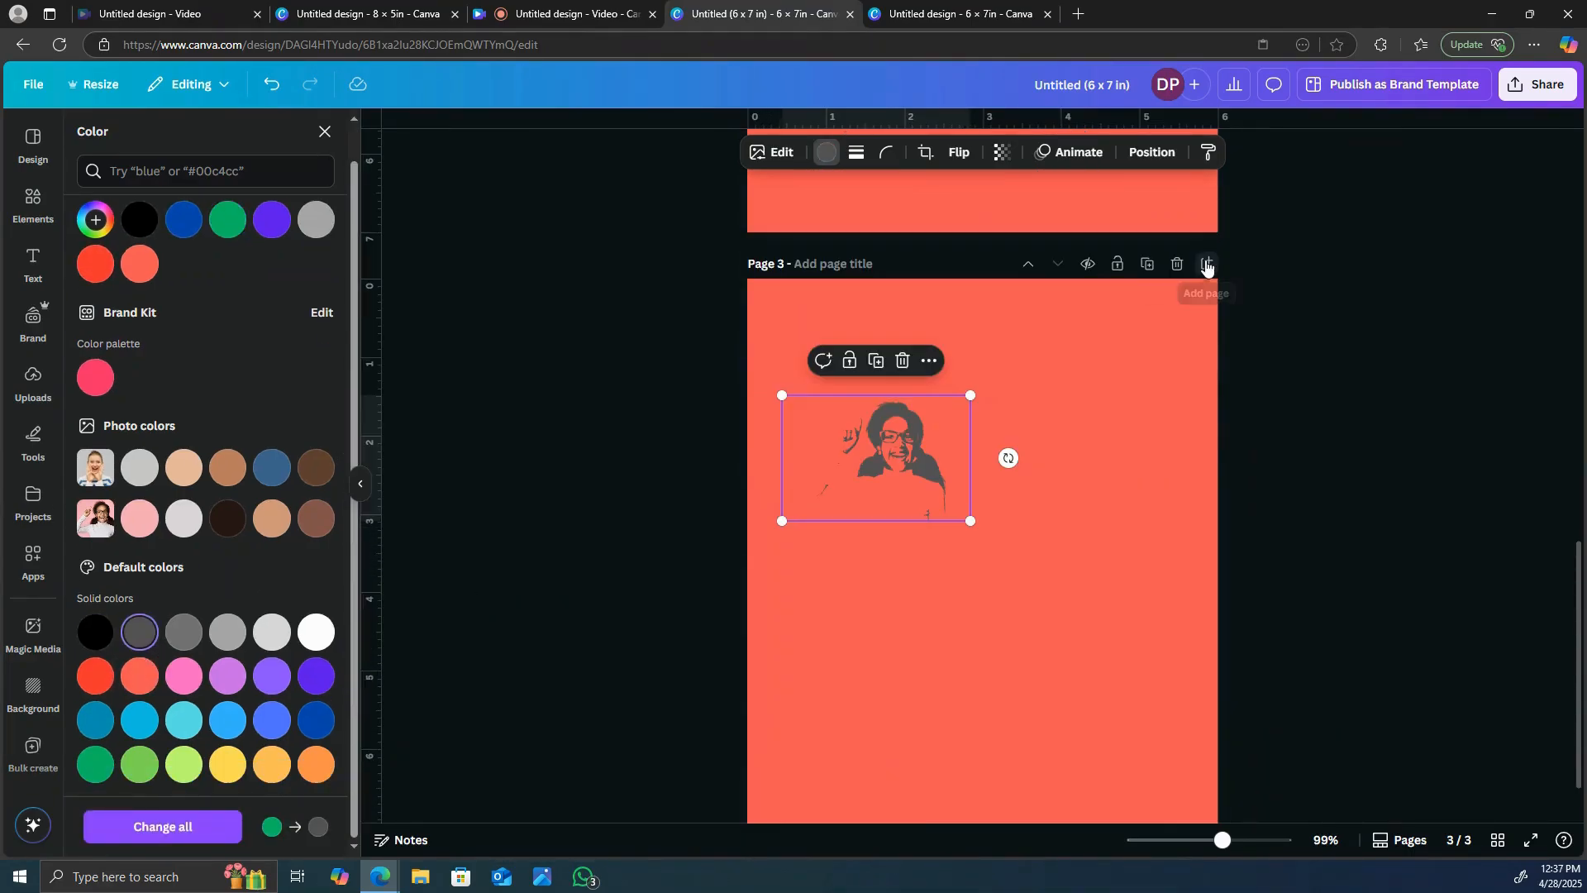
click(1208, 262)
scroll(992, 334, up, 5)
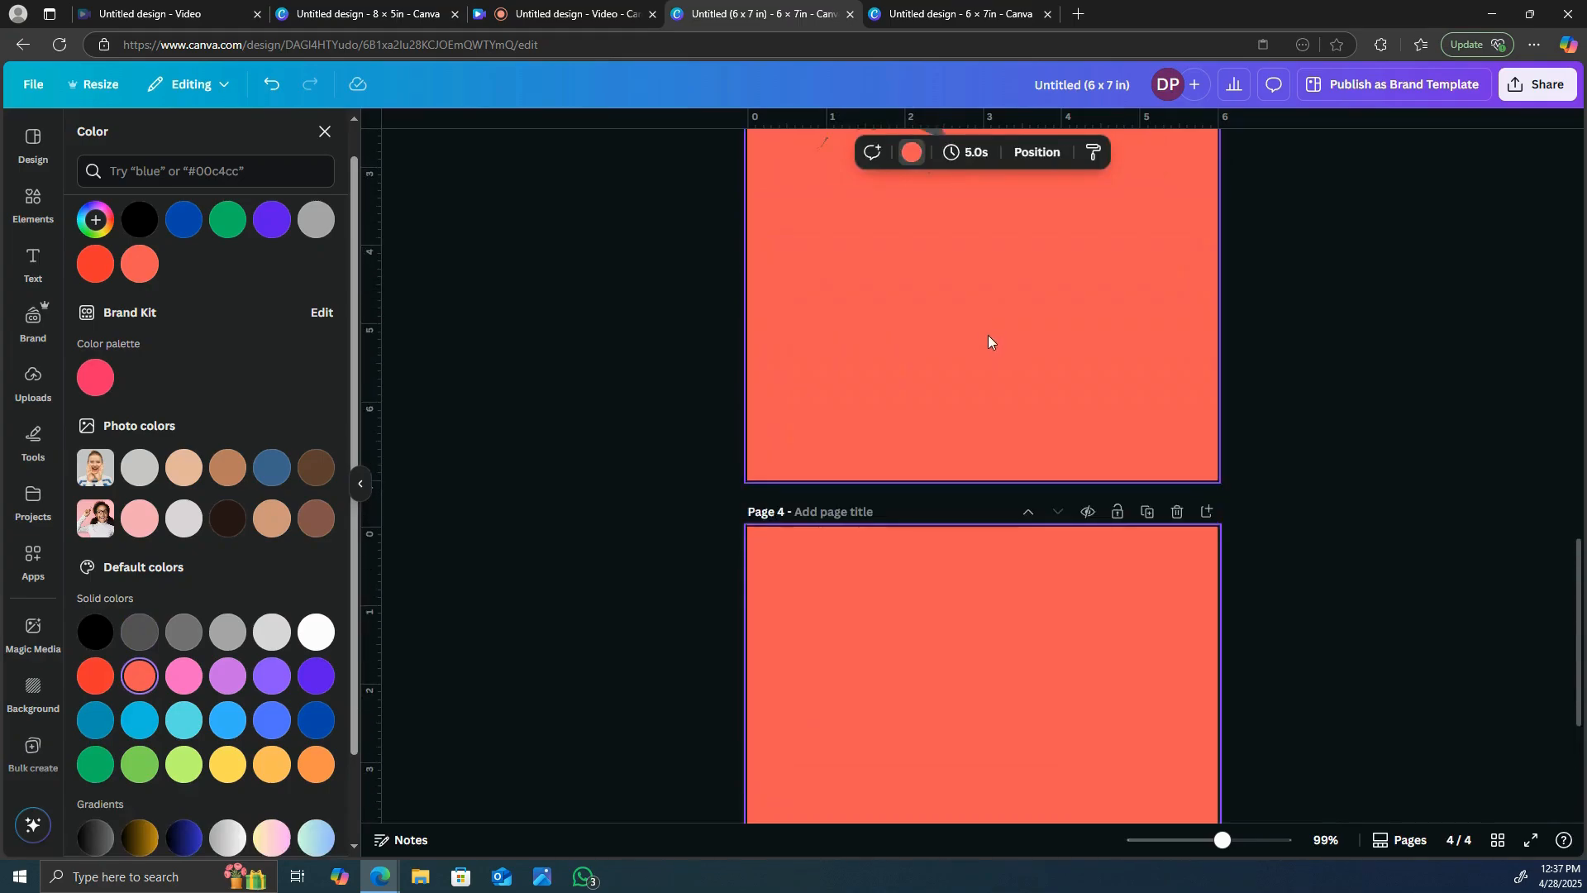
right_click(897, 339)
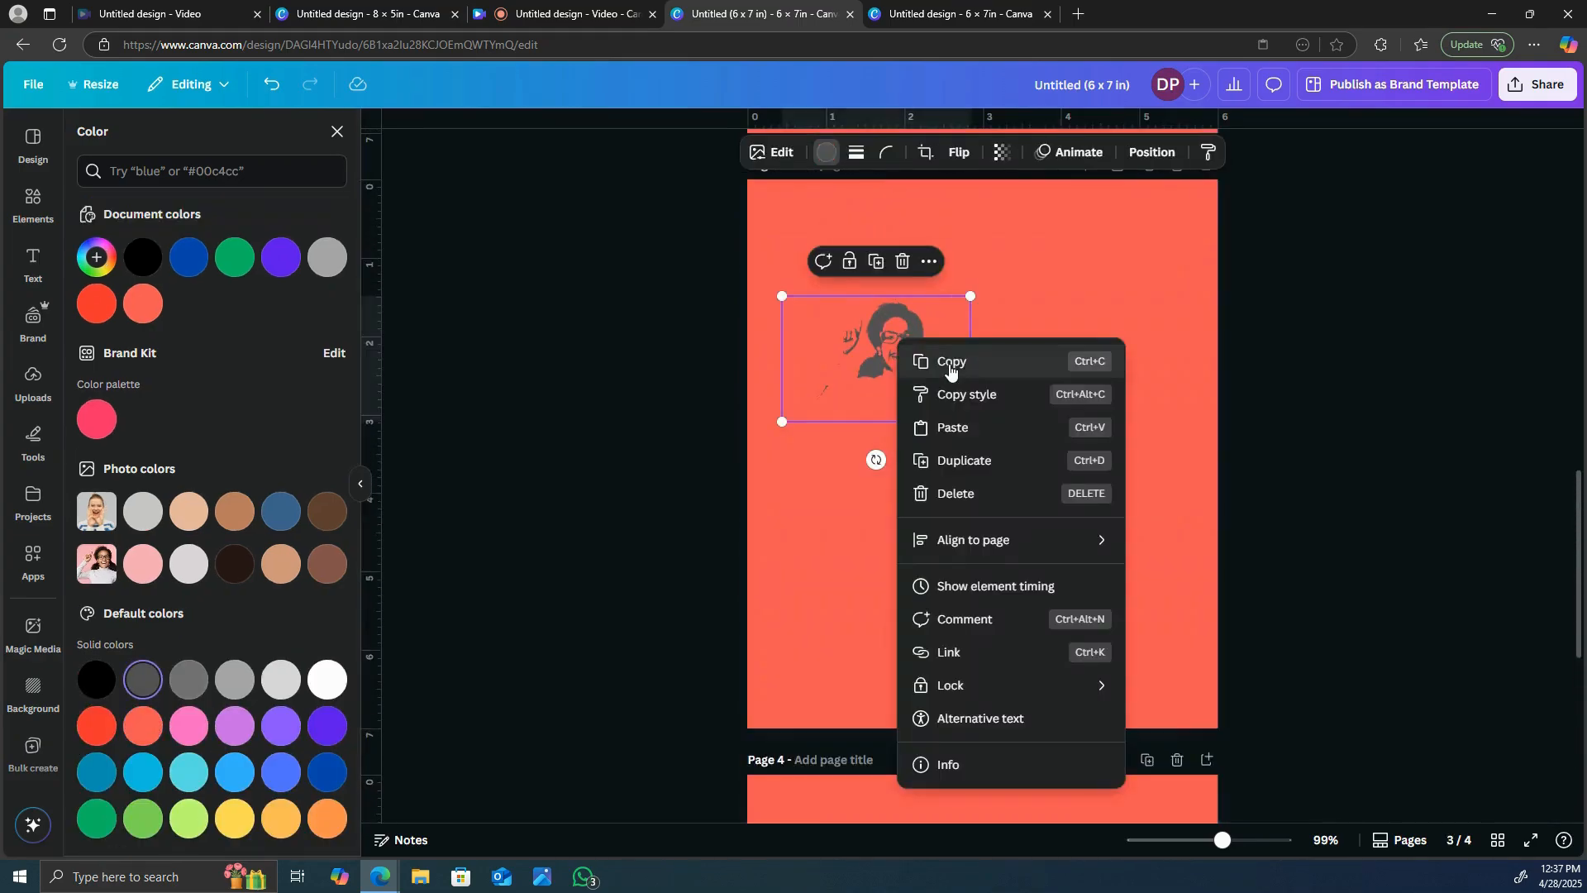
click(954, 362)
scroll(930, 559, down, 7)
right_click(926, 533)
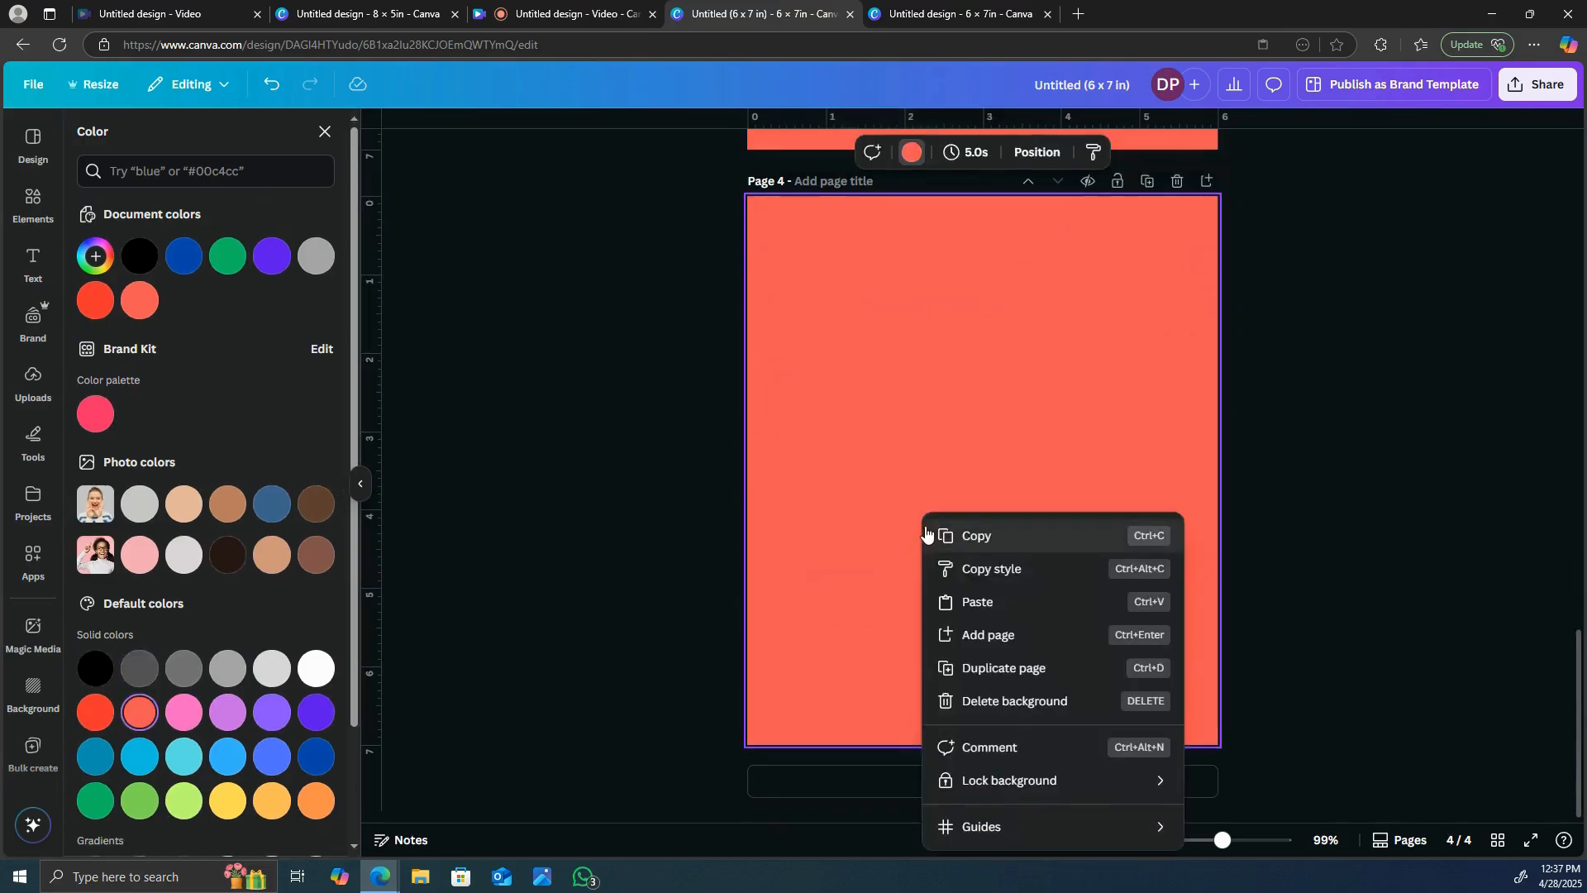
click(979, 602)
drag(890, 367, 897, 385)
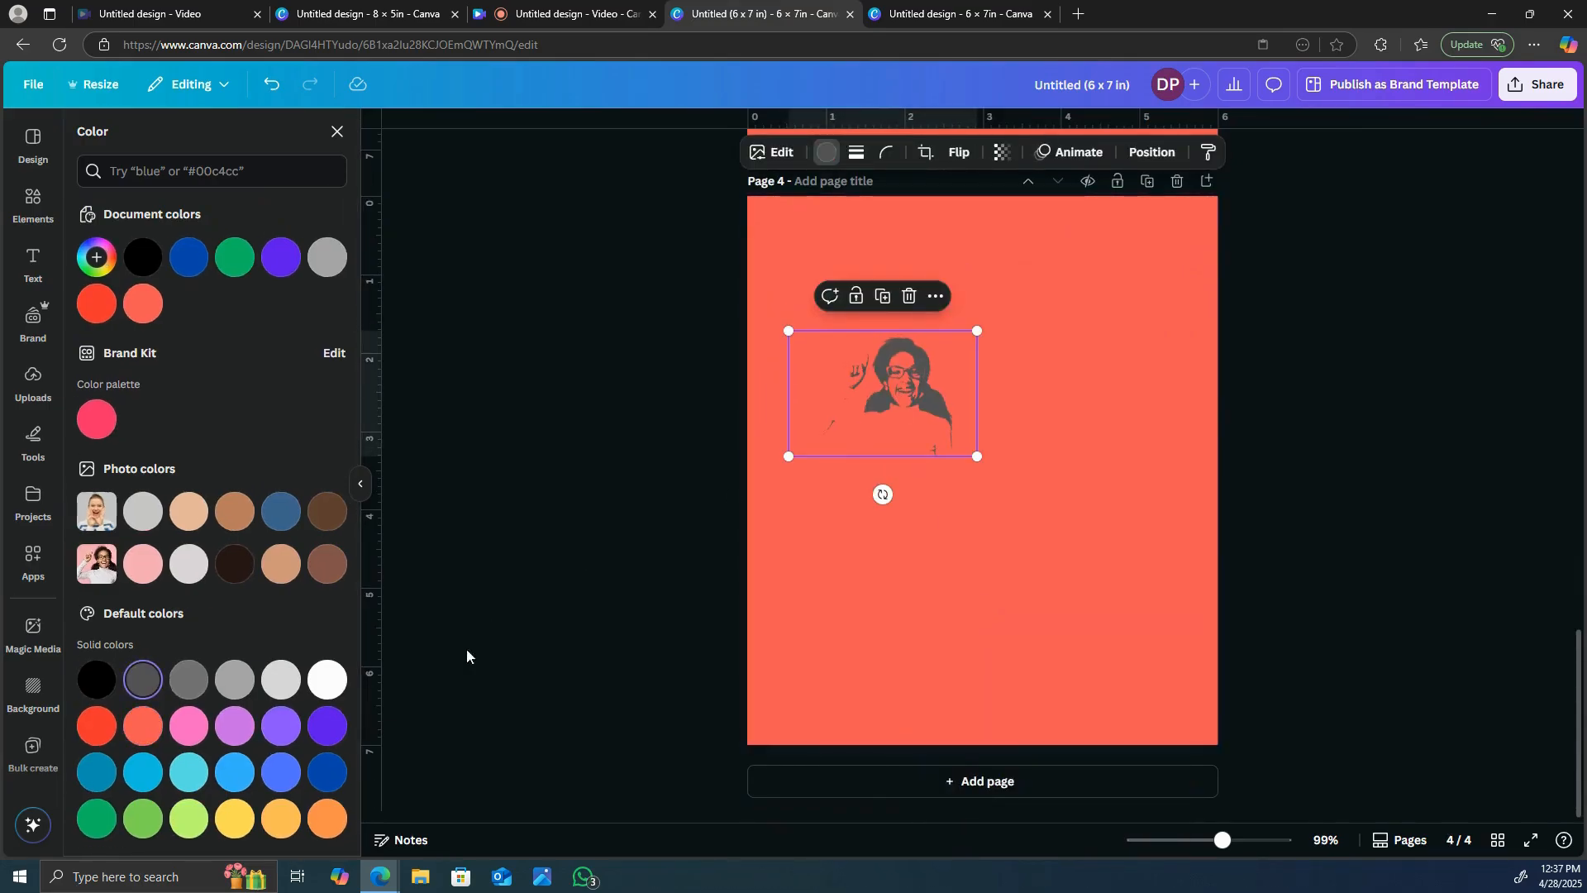
Recolor the tracing on page 4 violet and enlarge it to about two thirds of the page width
scroll(525, 632, up, 2)
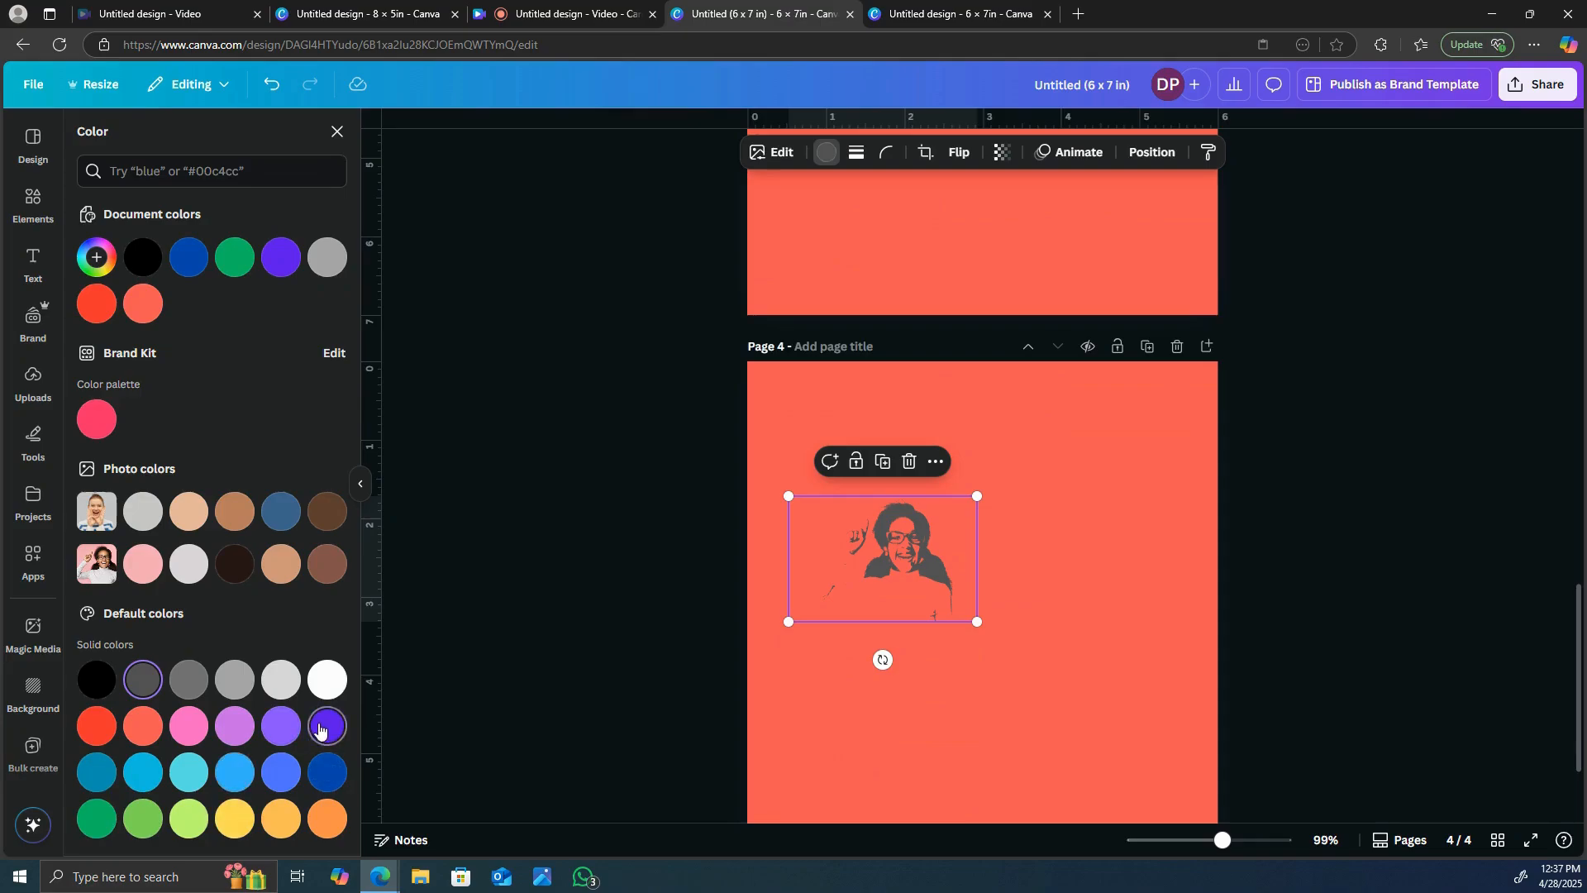
click(324, 726)
drag(976, 496, 1091, 409)
drag(1016, 572, 1014, 632)
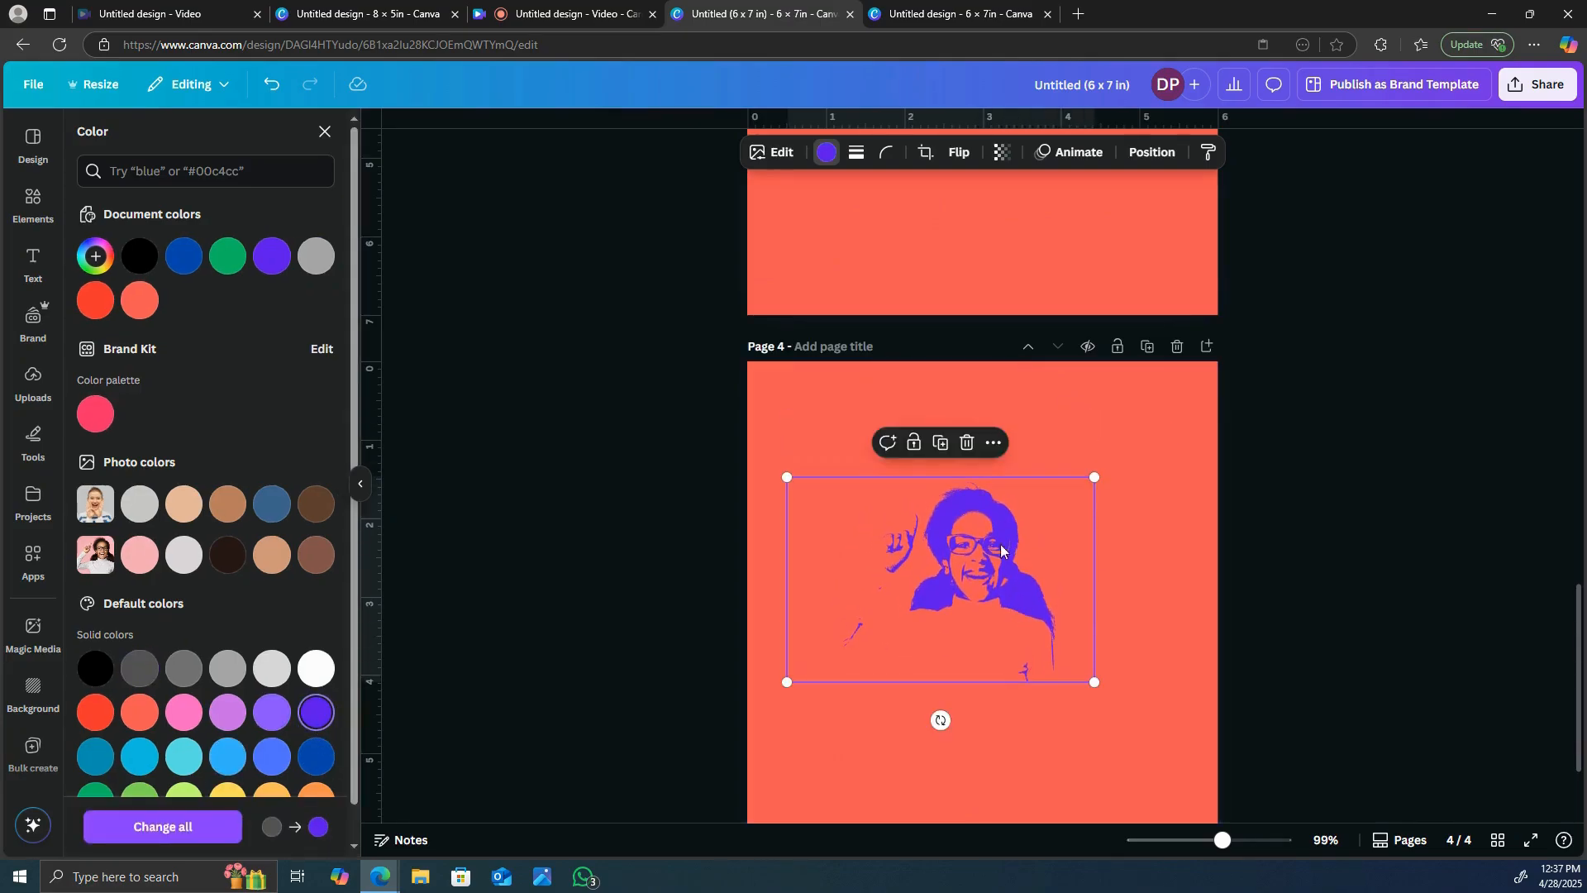
Set the background of page 4 to white and reposition the violet tracing on the page
click(1174, 434)
click(861, 152)
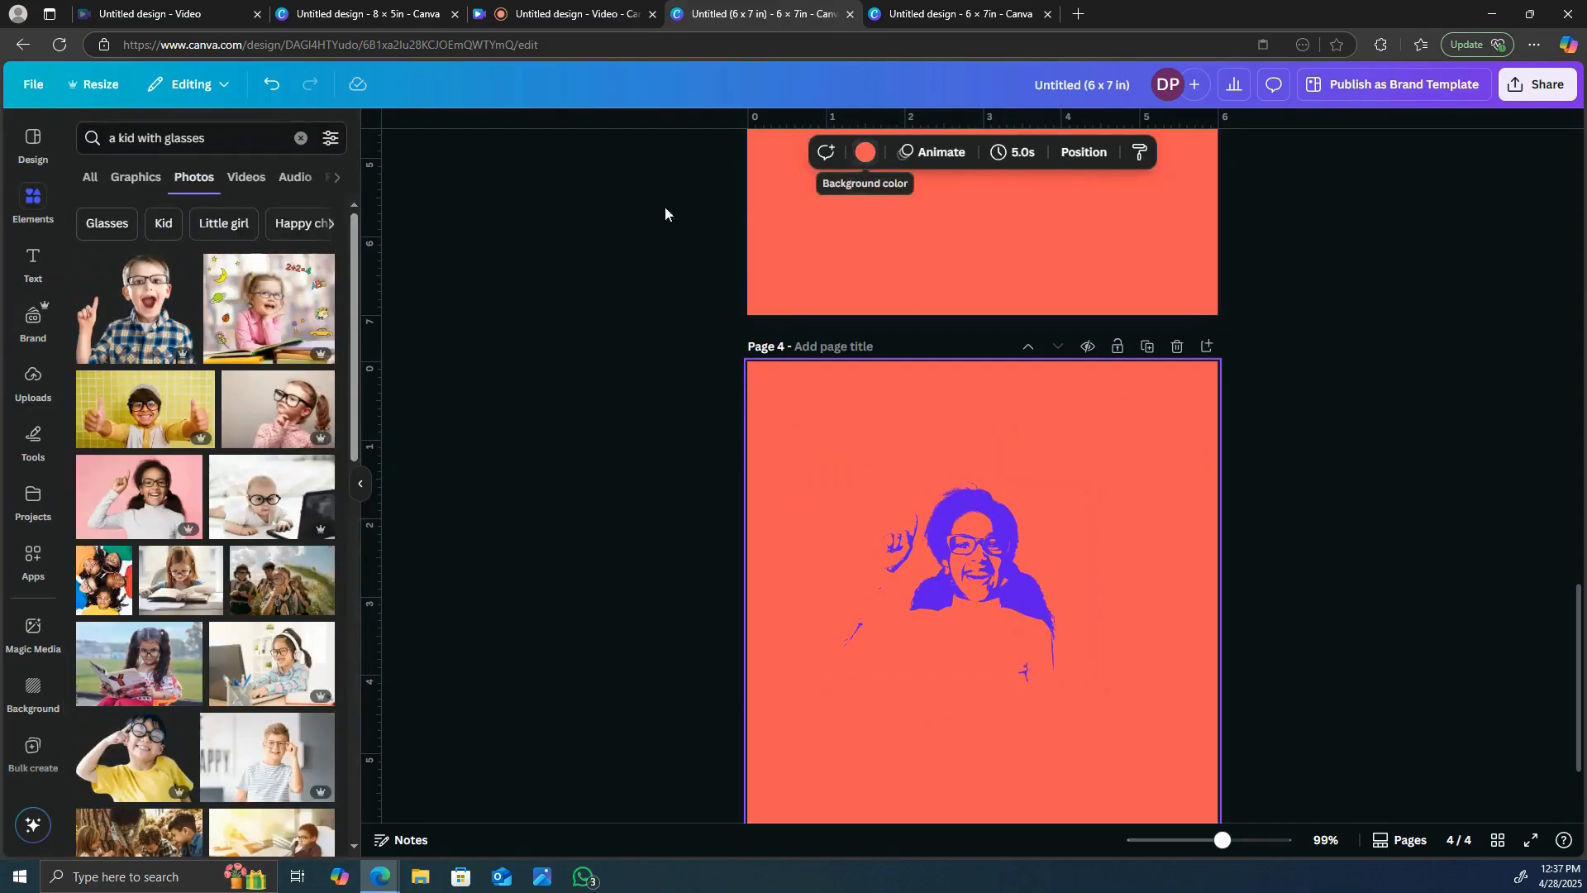
click(874, 161)
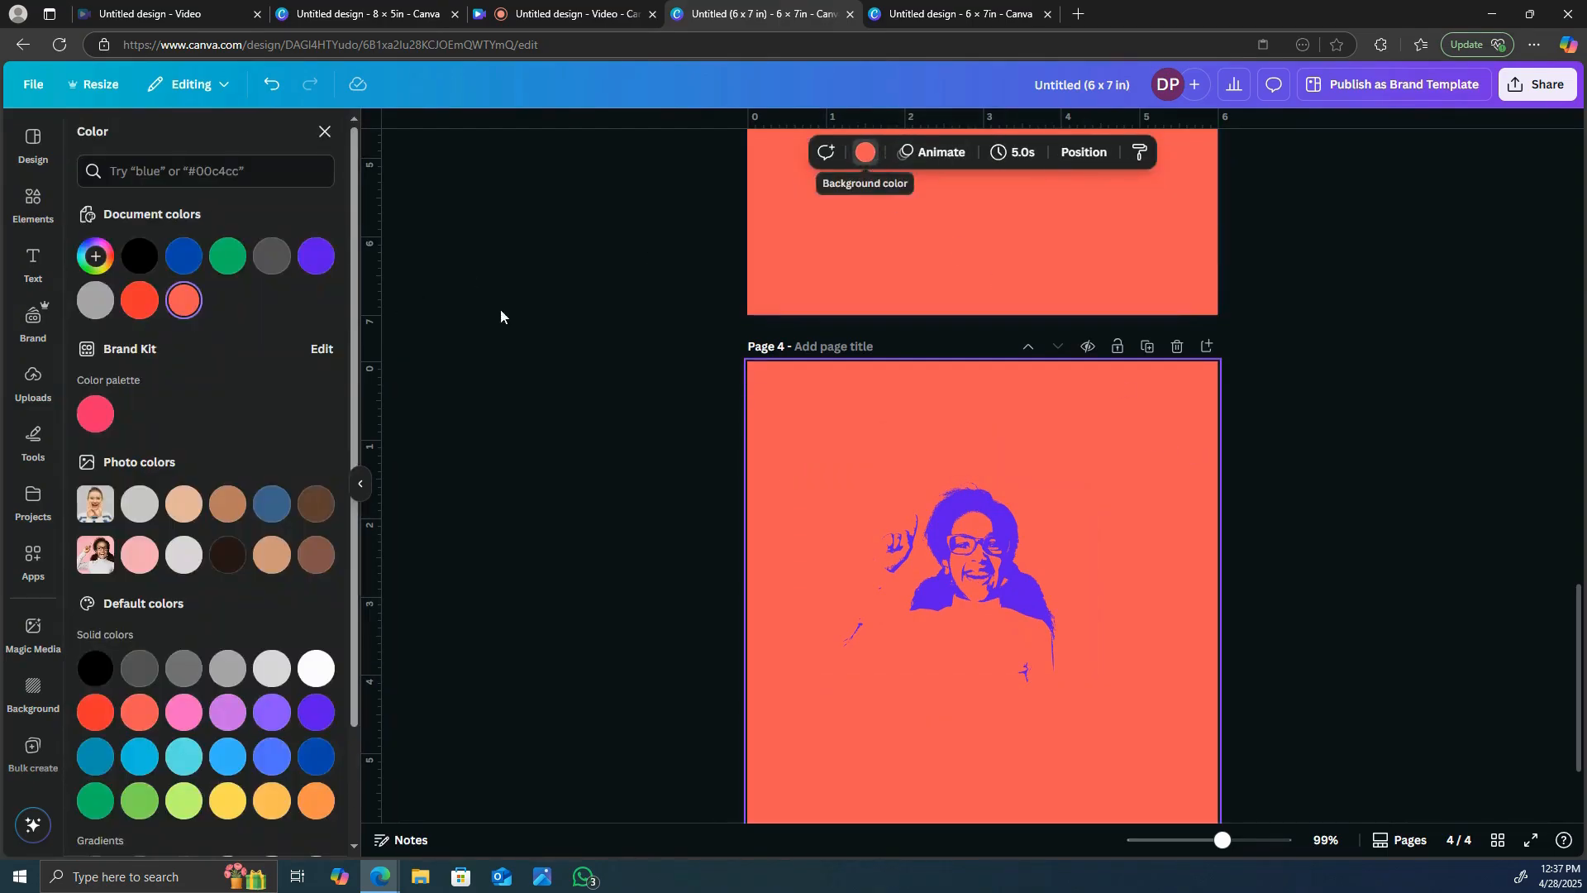
click(139, 503)
click(316, 668)
drag(1009, 603, 981, 542)
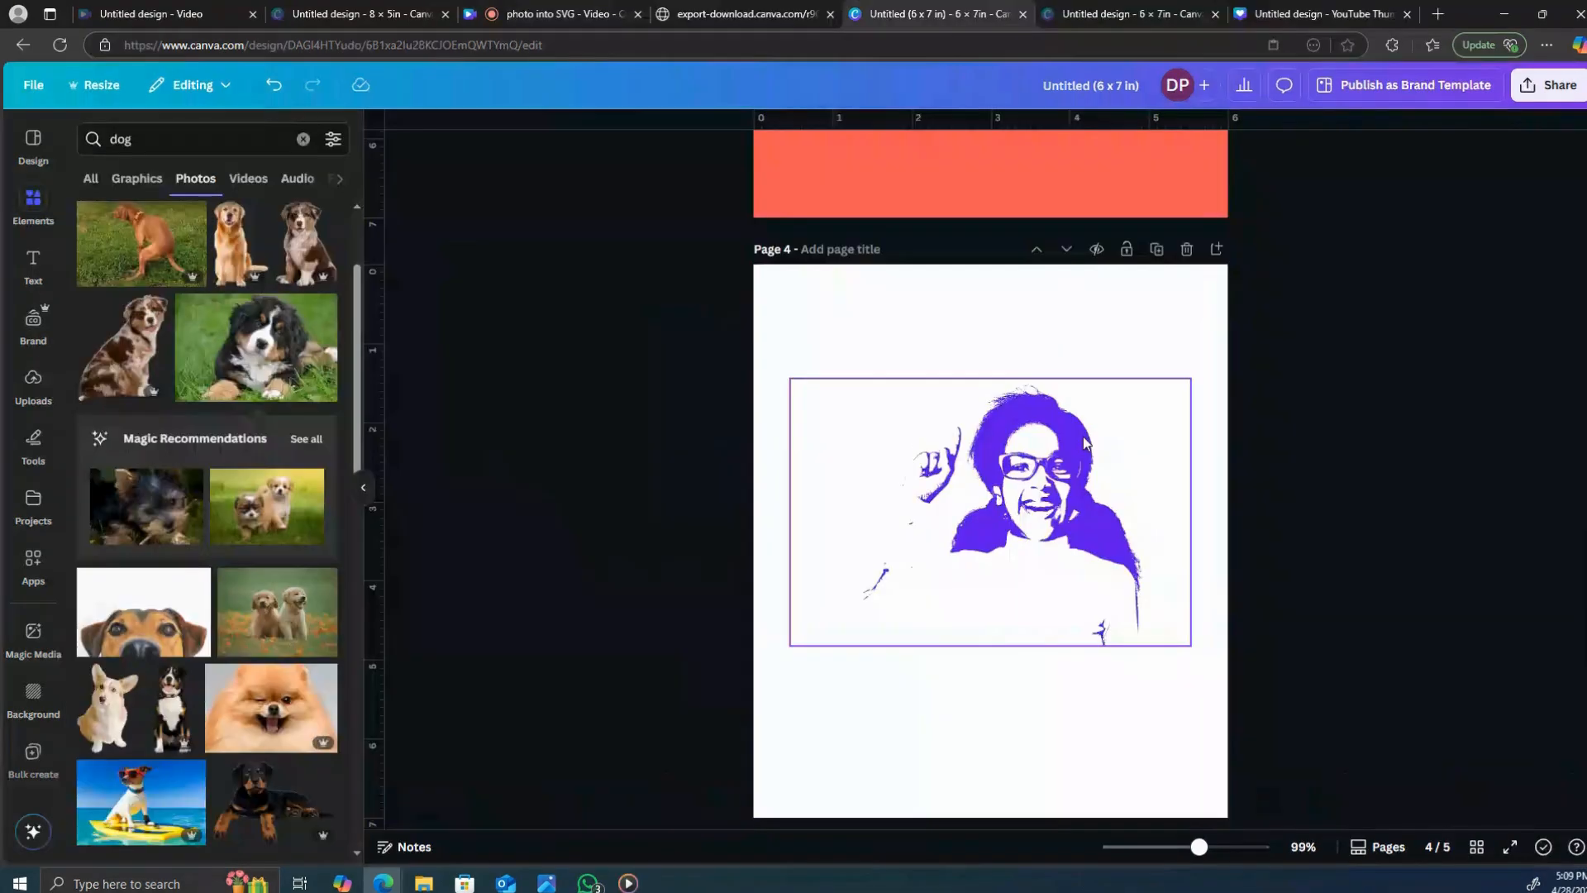
Trace the girl's photo on page 2 with Tracer in Full color(beta) mode
scroll(1083, 442, up, 15)
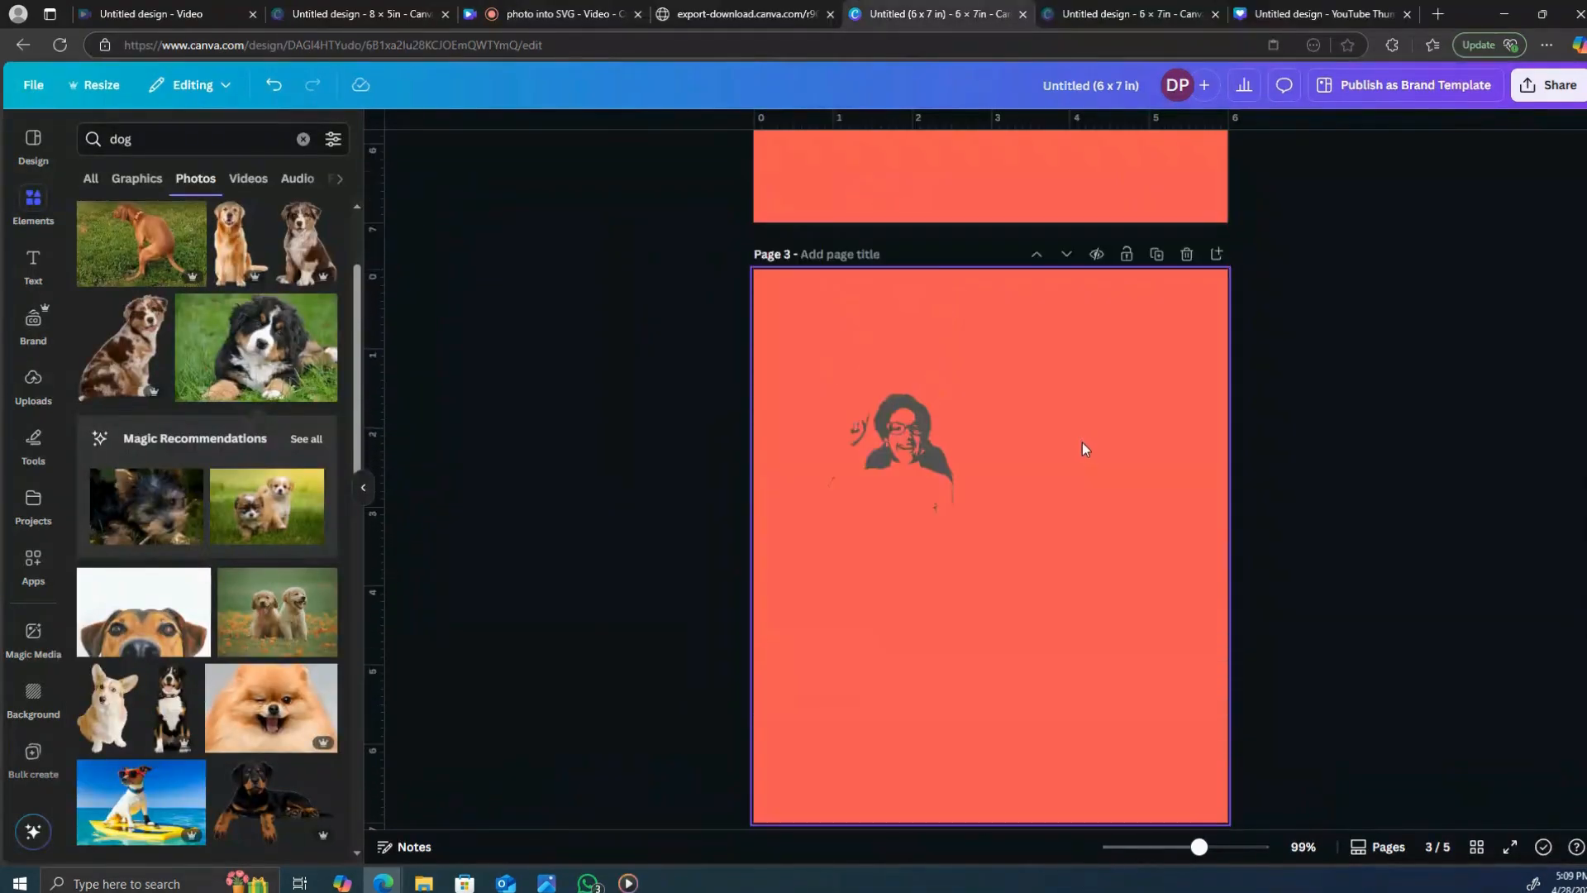
scroll(1078, 441, up, 3)
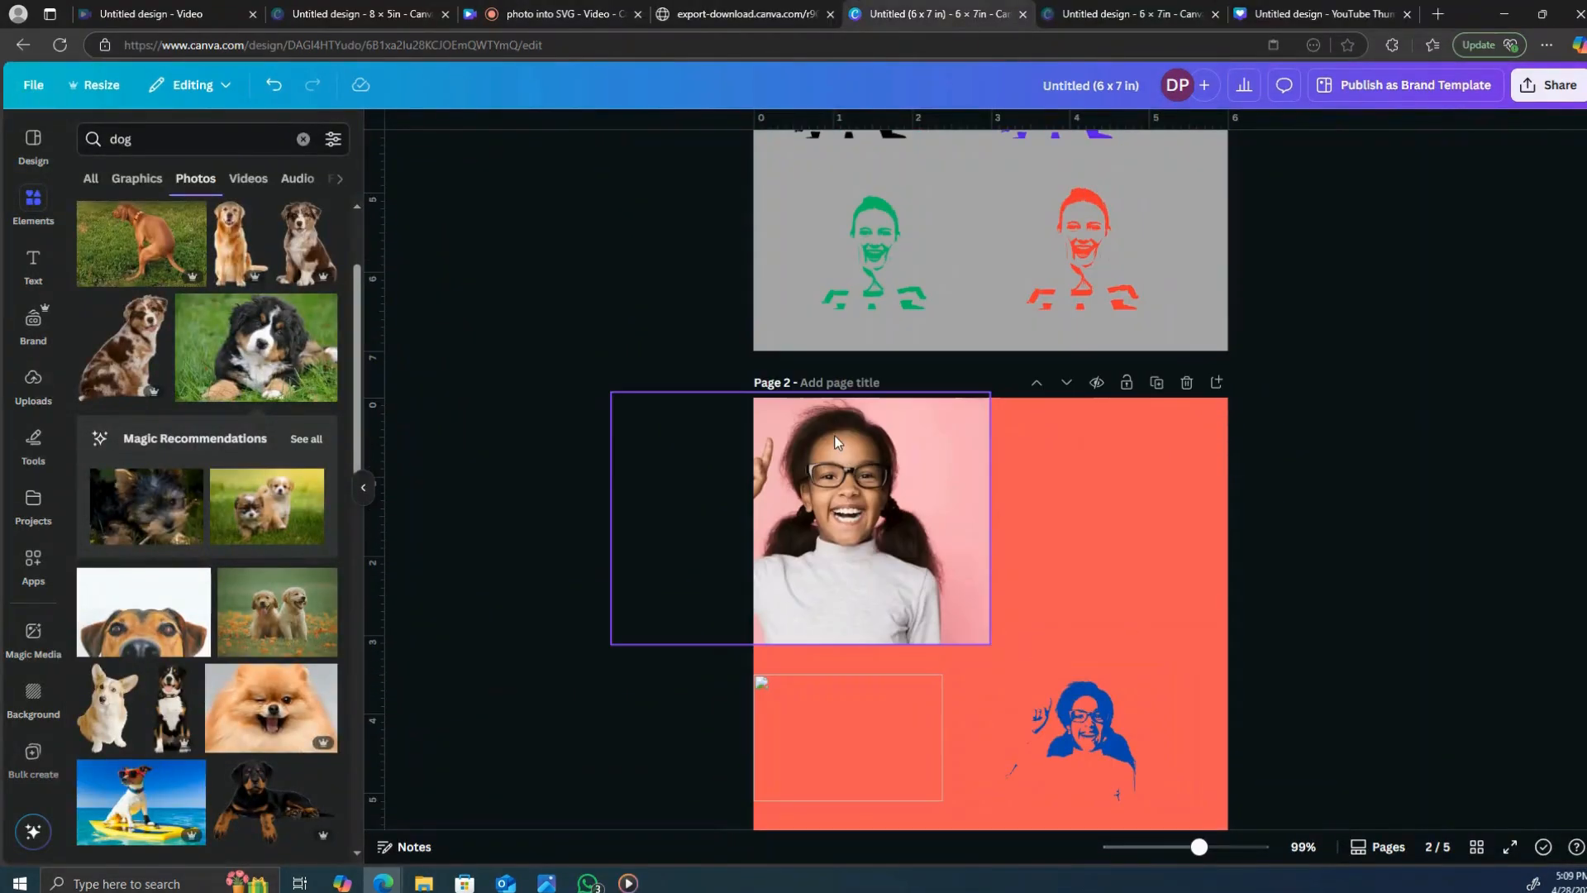
click(859, 489)
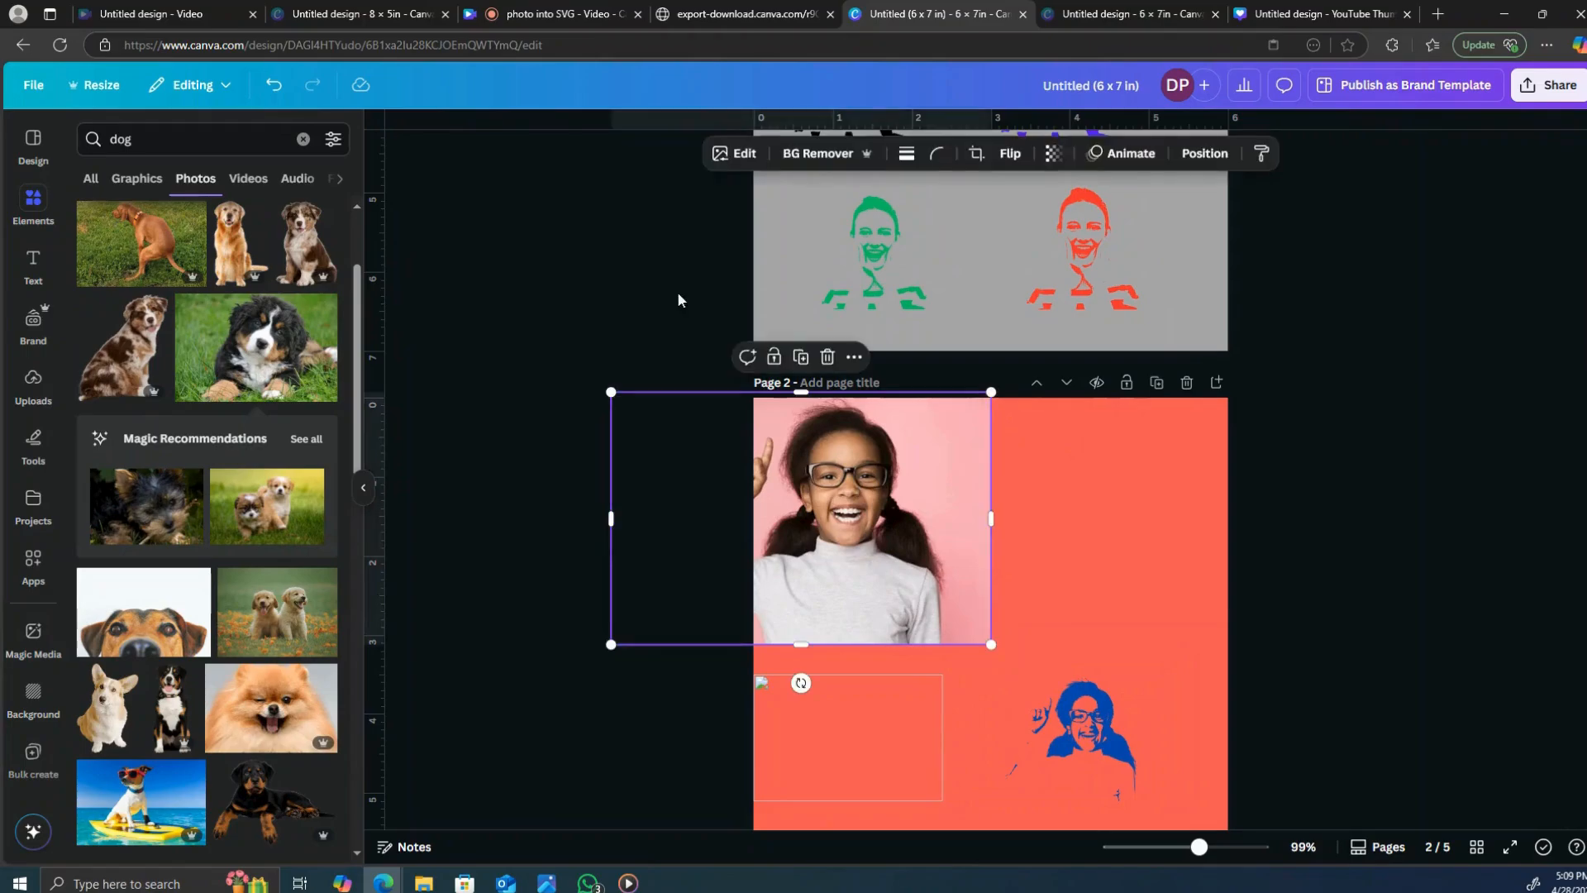
click(746, 154)
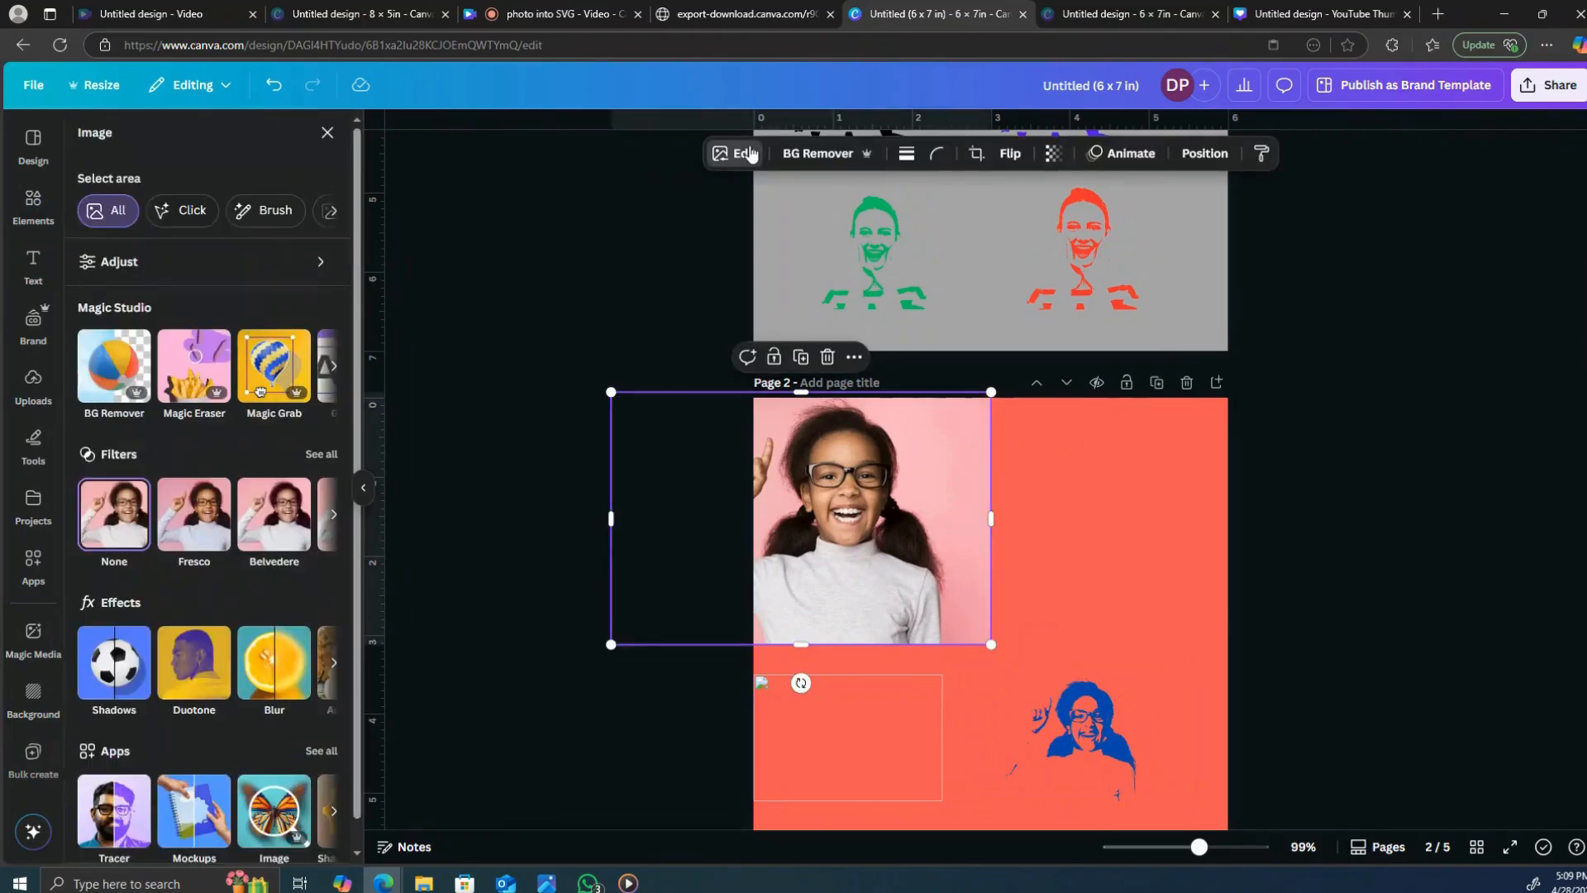
click(114, 814)
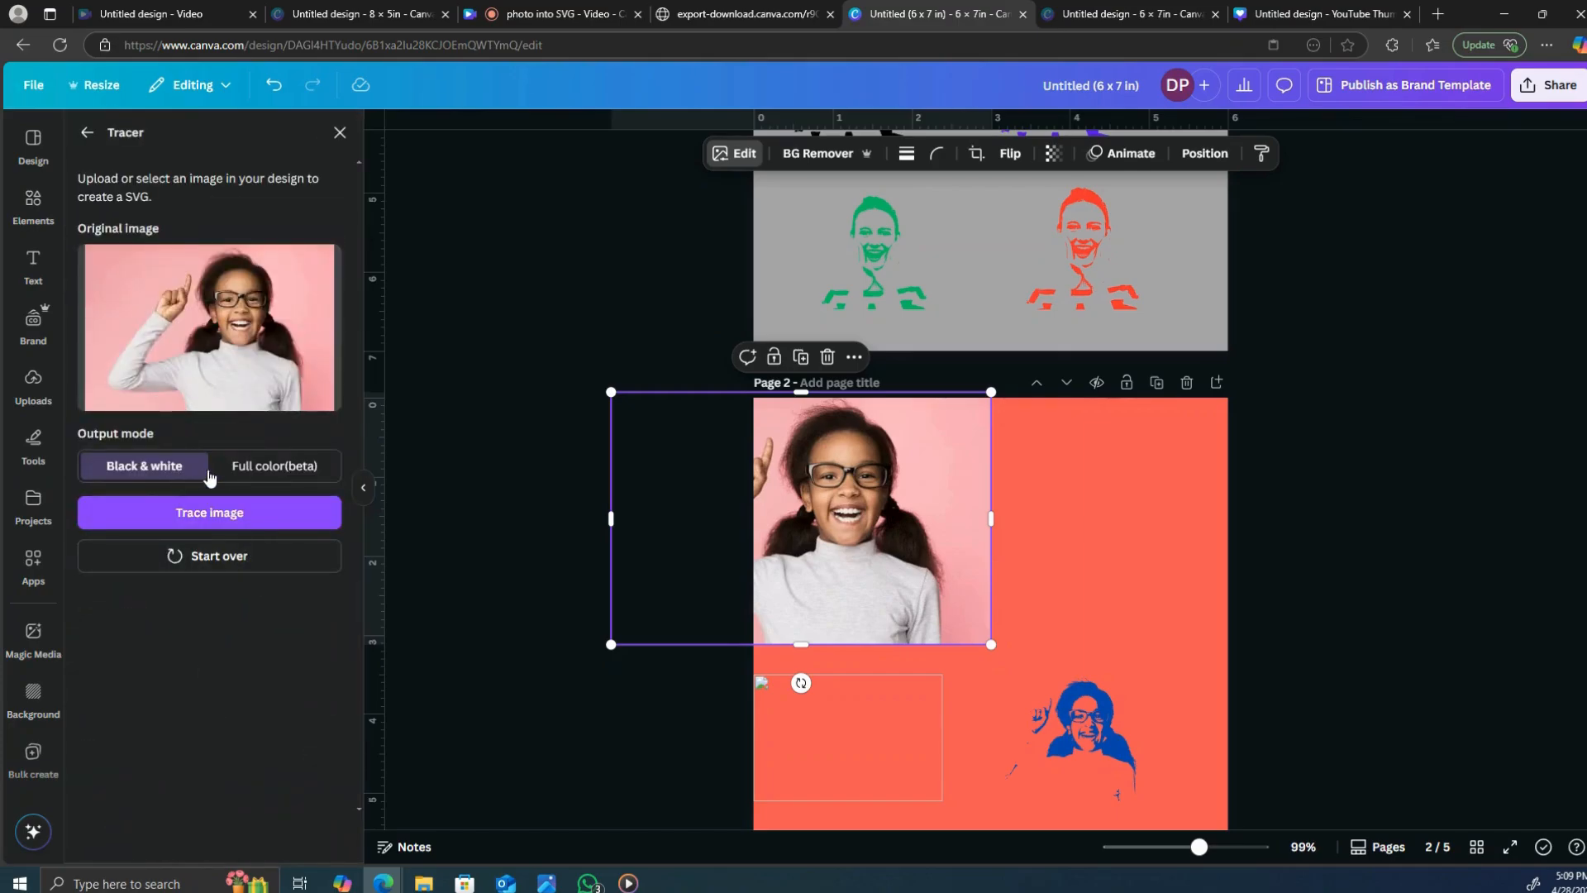
click(273, 466)
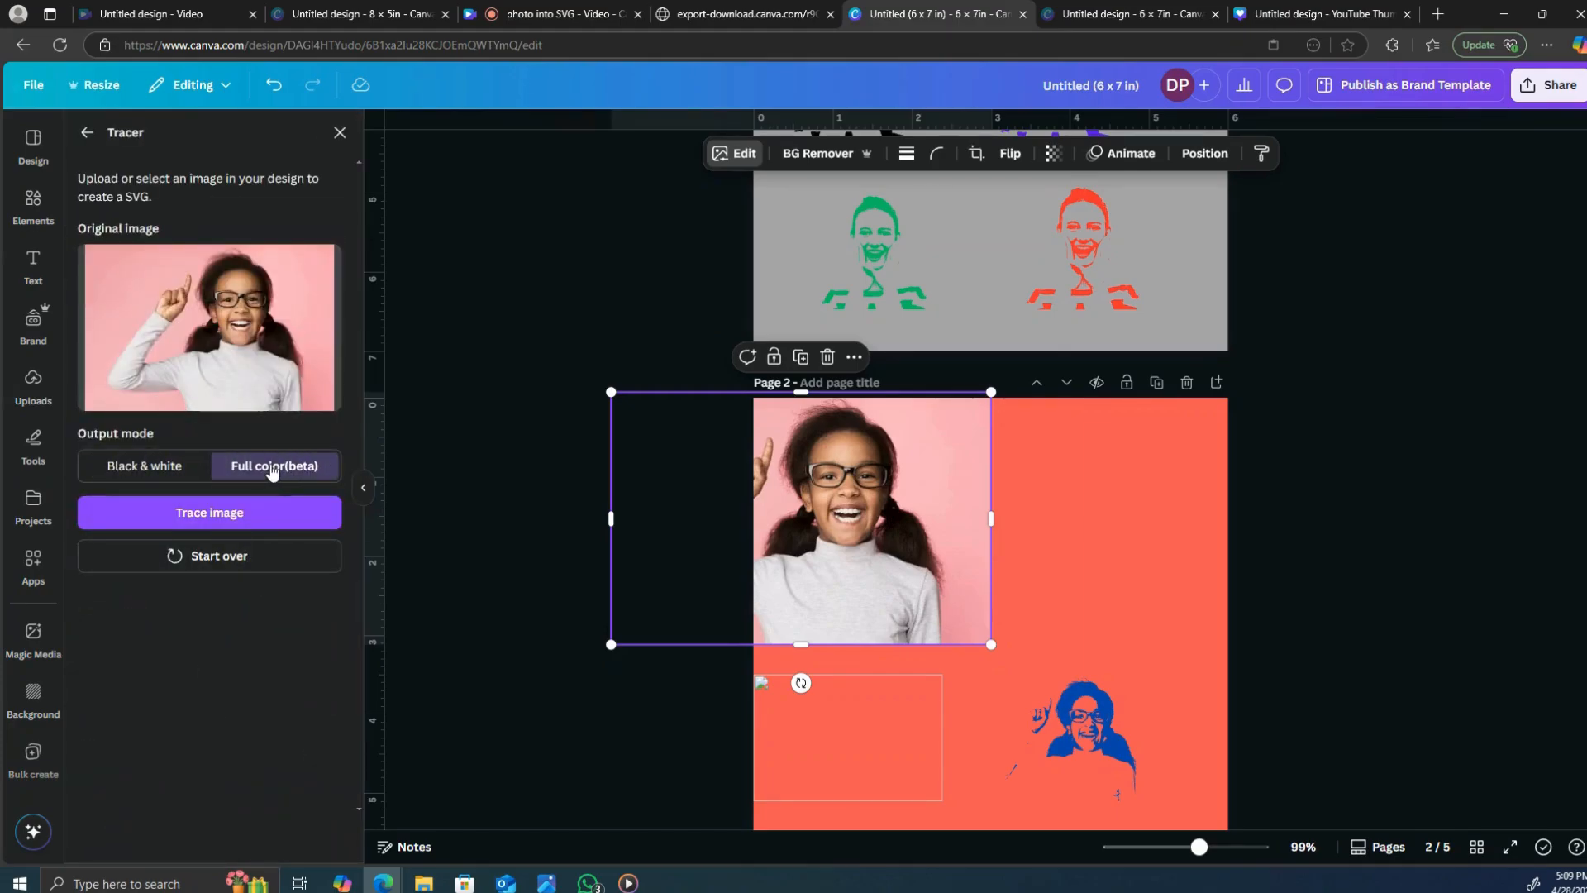
click(261, 514)
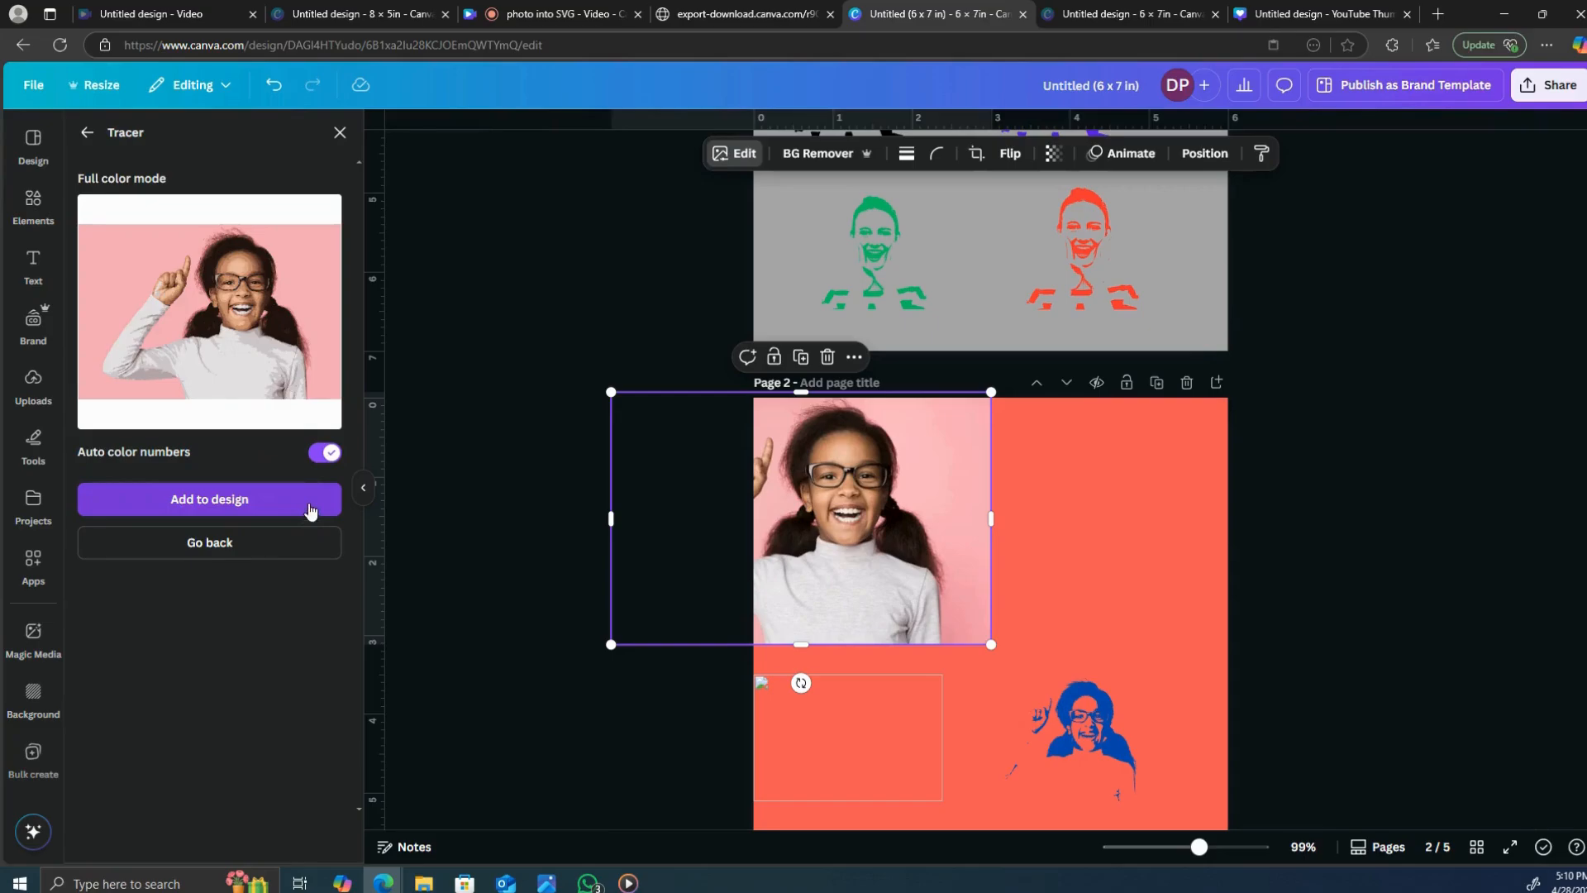
Add the full-color tracing to page 2, try it enlarged over the upper right area, and delete it
click(217, 494)
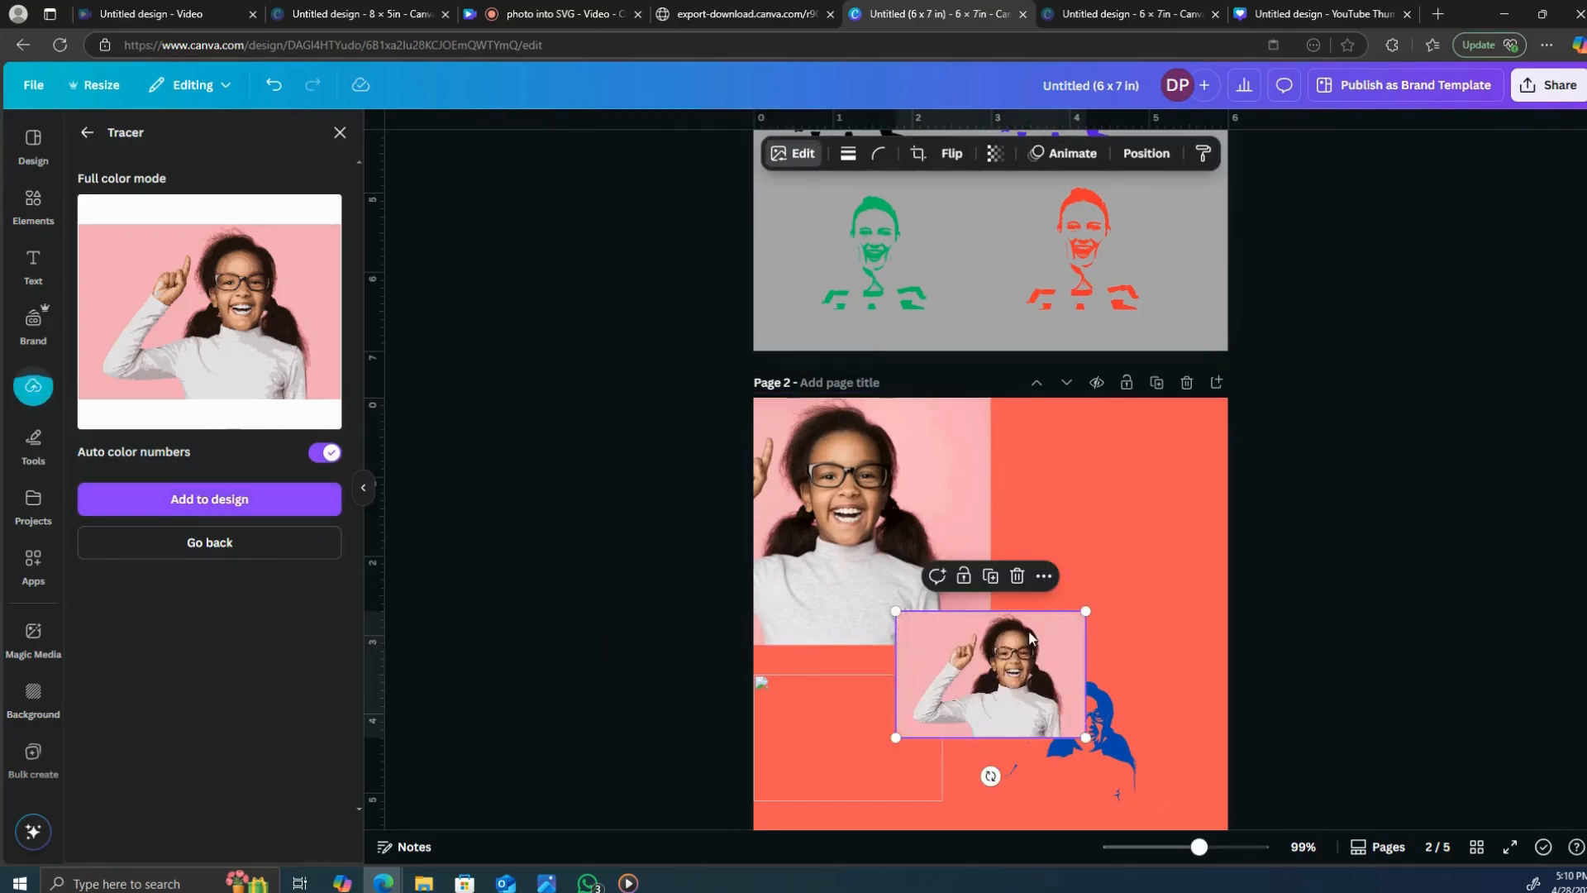
mouse_move(1049, 628)
mouse_down()
mouse_move(1133, 517)
mouse_move(1373, 361)
mouse_up()
mouse_move(1110, 533)
mouse_down()
mouse_move(1078, 554)
mouse_move(1013, 550)
mouse_move(969, 580)
mouse_move(1010, 588)
mouse_move(1185, 495)
mouse_up()
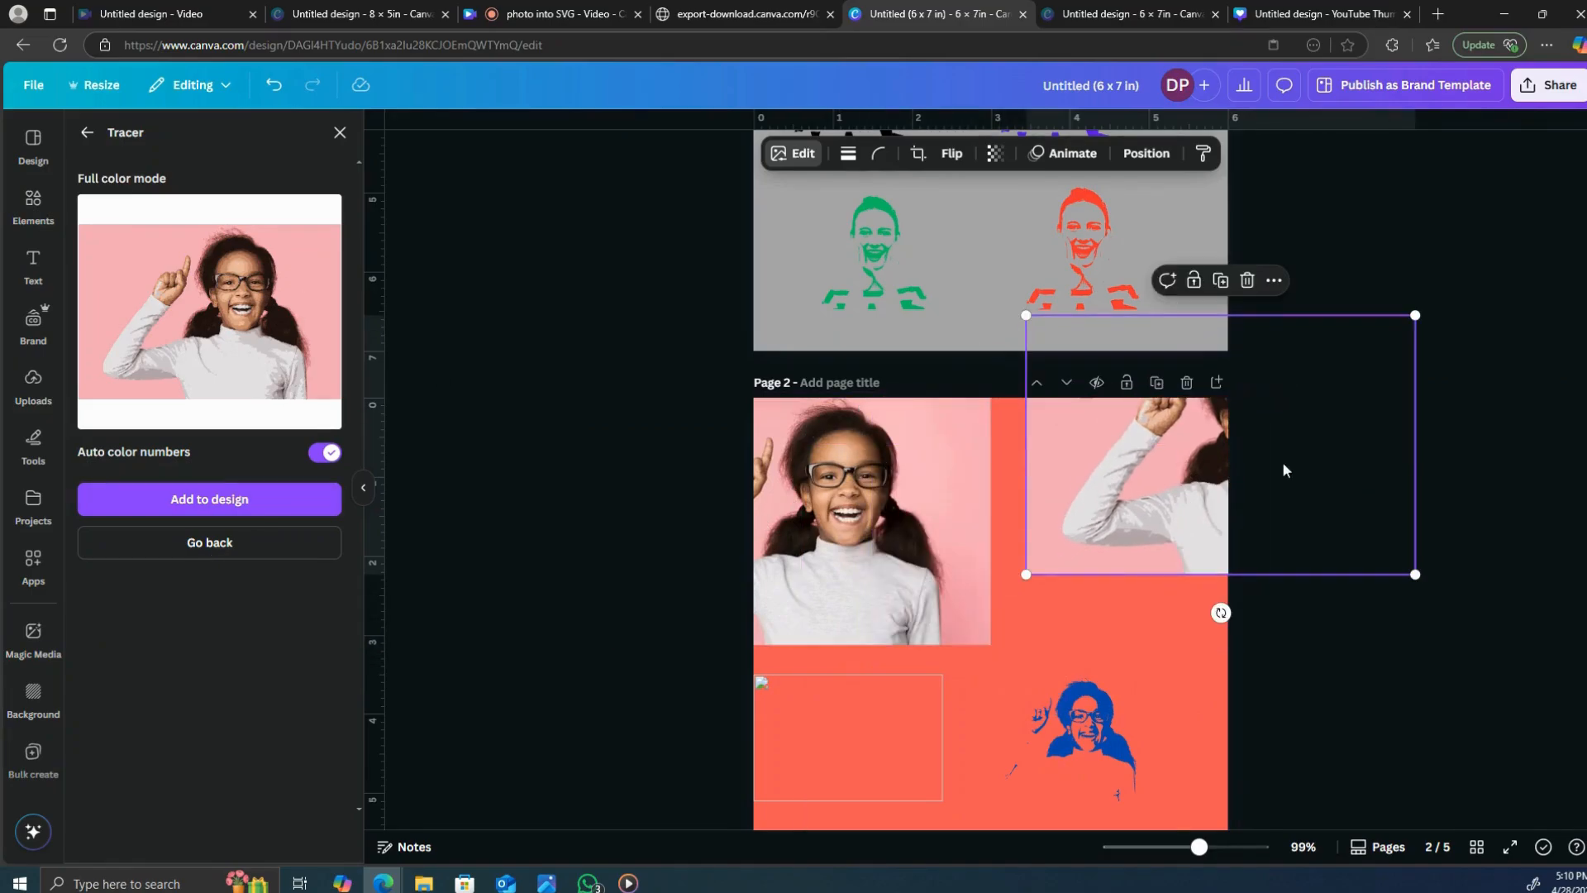
key(Delete)
Enlarge the violet tracing on page 4 to about 5 in wide and center it horizontally on the page
scroll(1008, 490, down, 5)
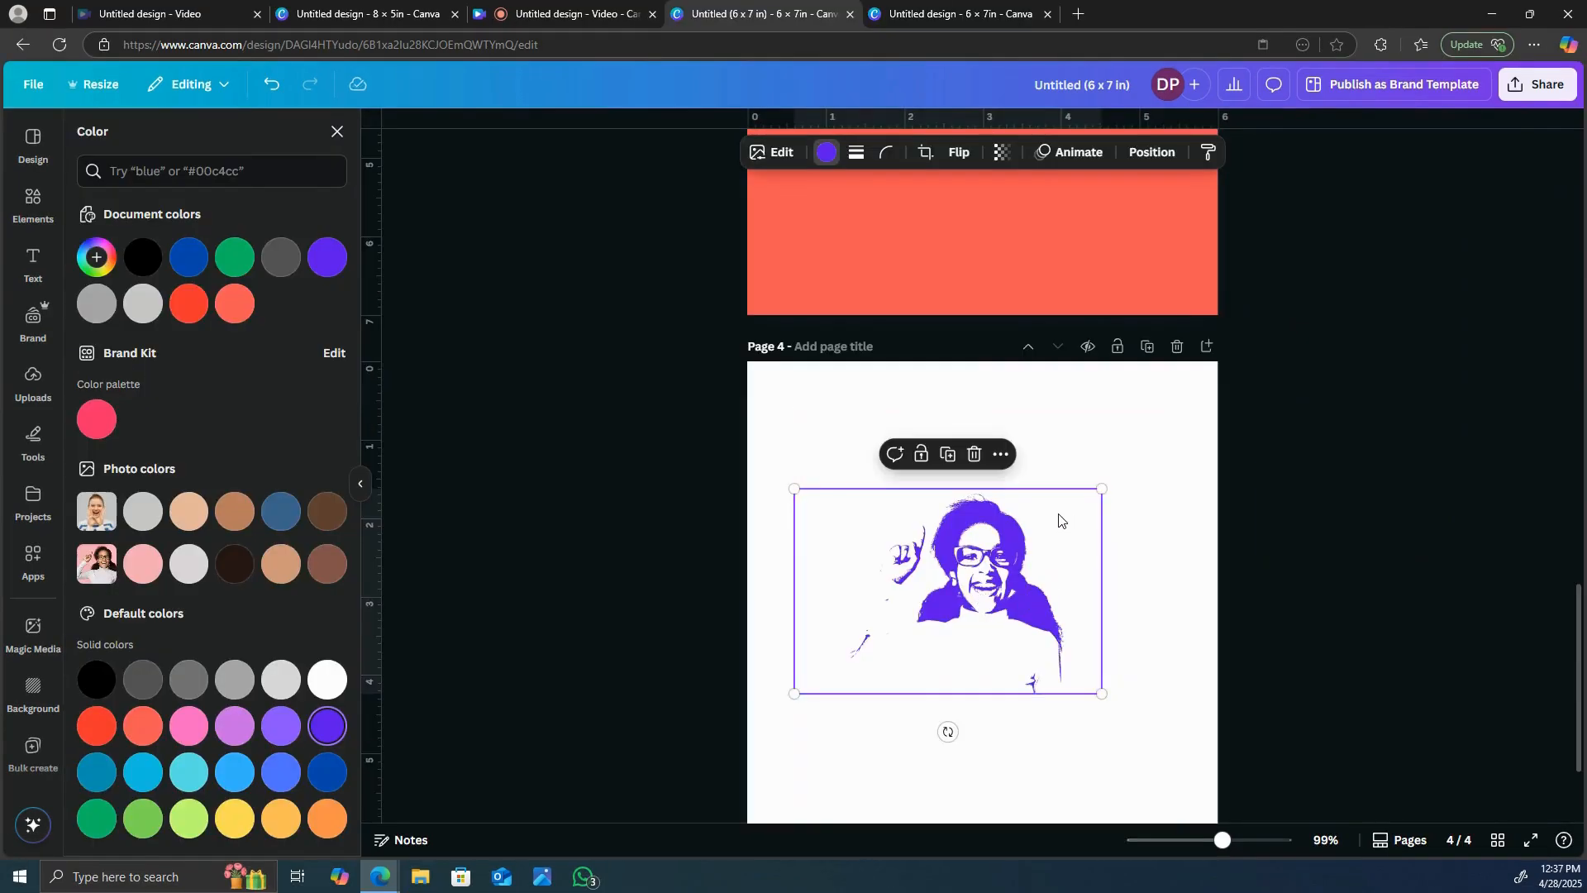
drag(1102, 488, 1193, 428)
drag(1138, 552, 1090, 591)
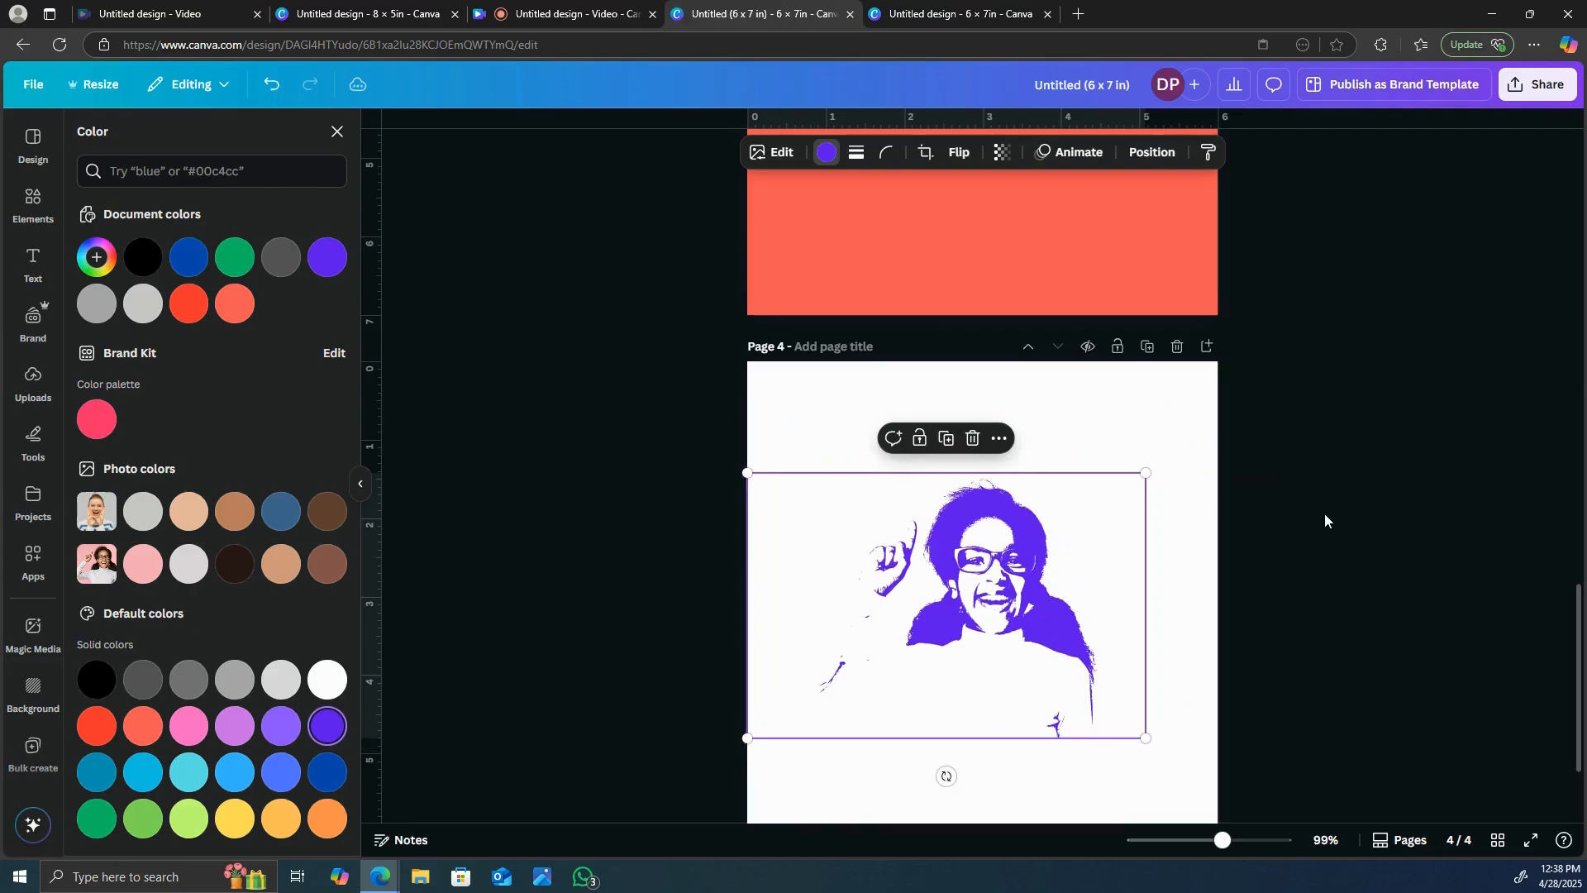
scroll(1333, 509, down, 2)
drag(924, 467, 961, 469)
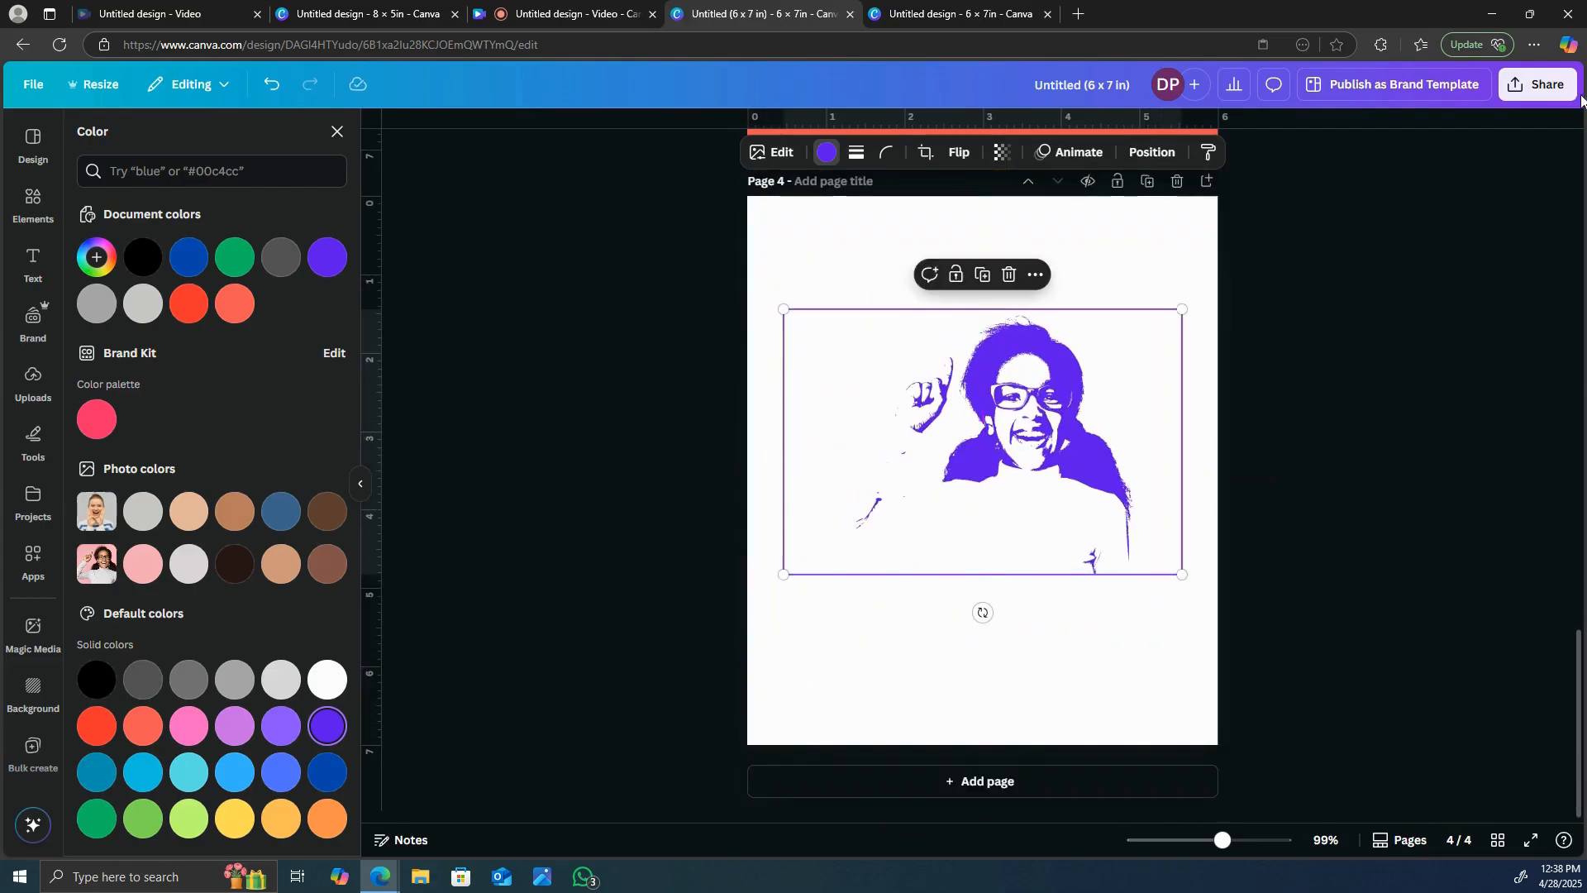
Download only the current page, page 4, as an SVG file
click(1525, 91)
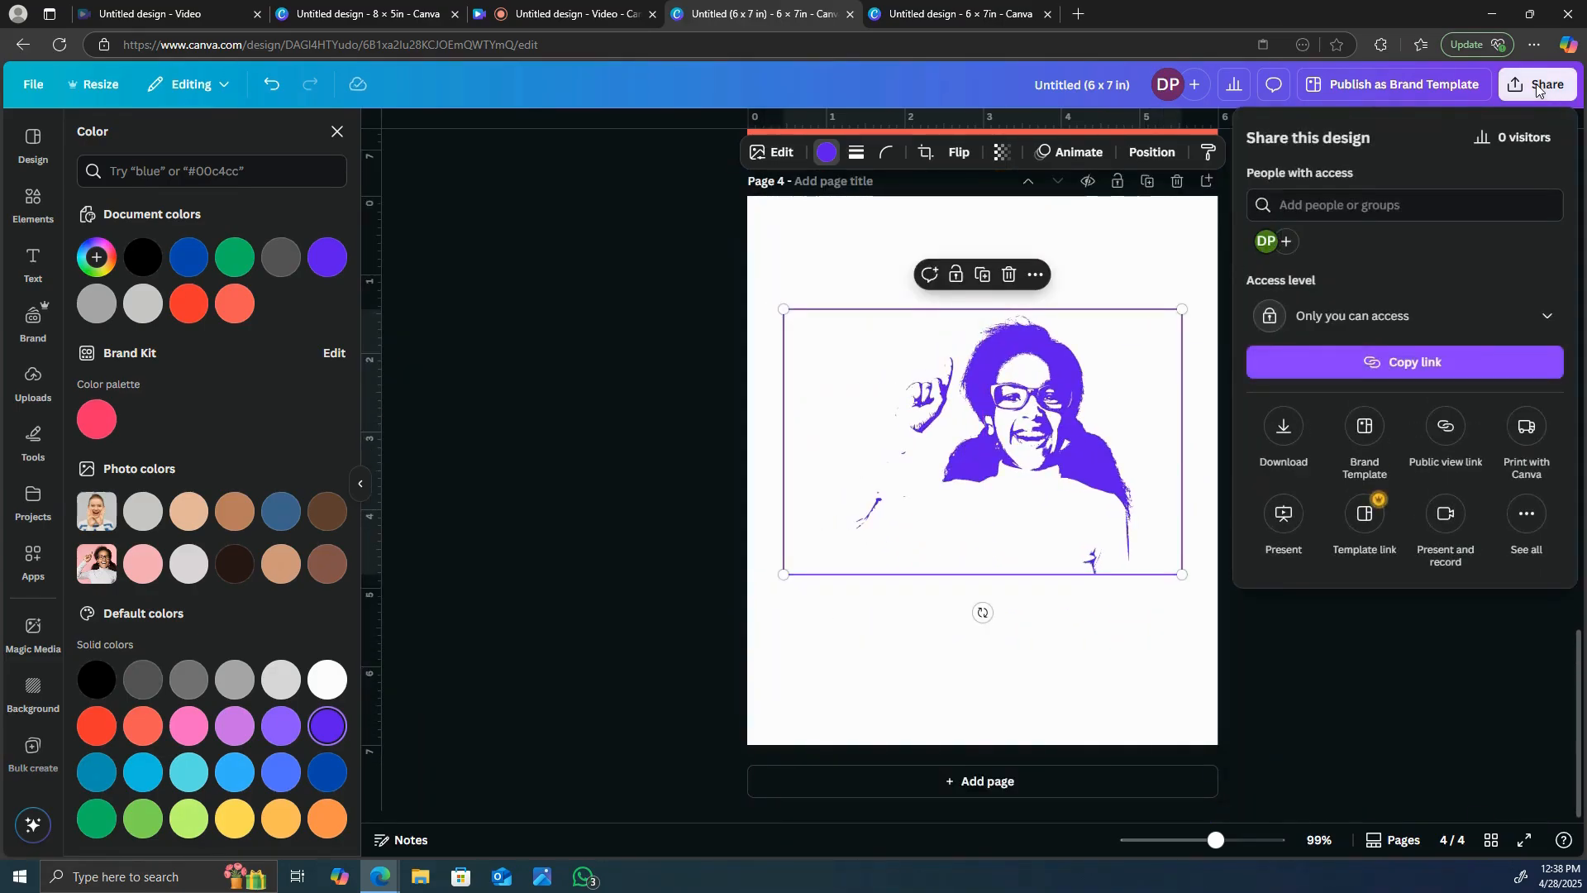
click(1281, 429)
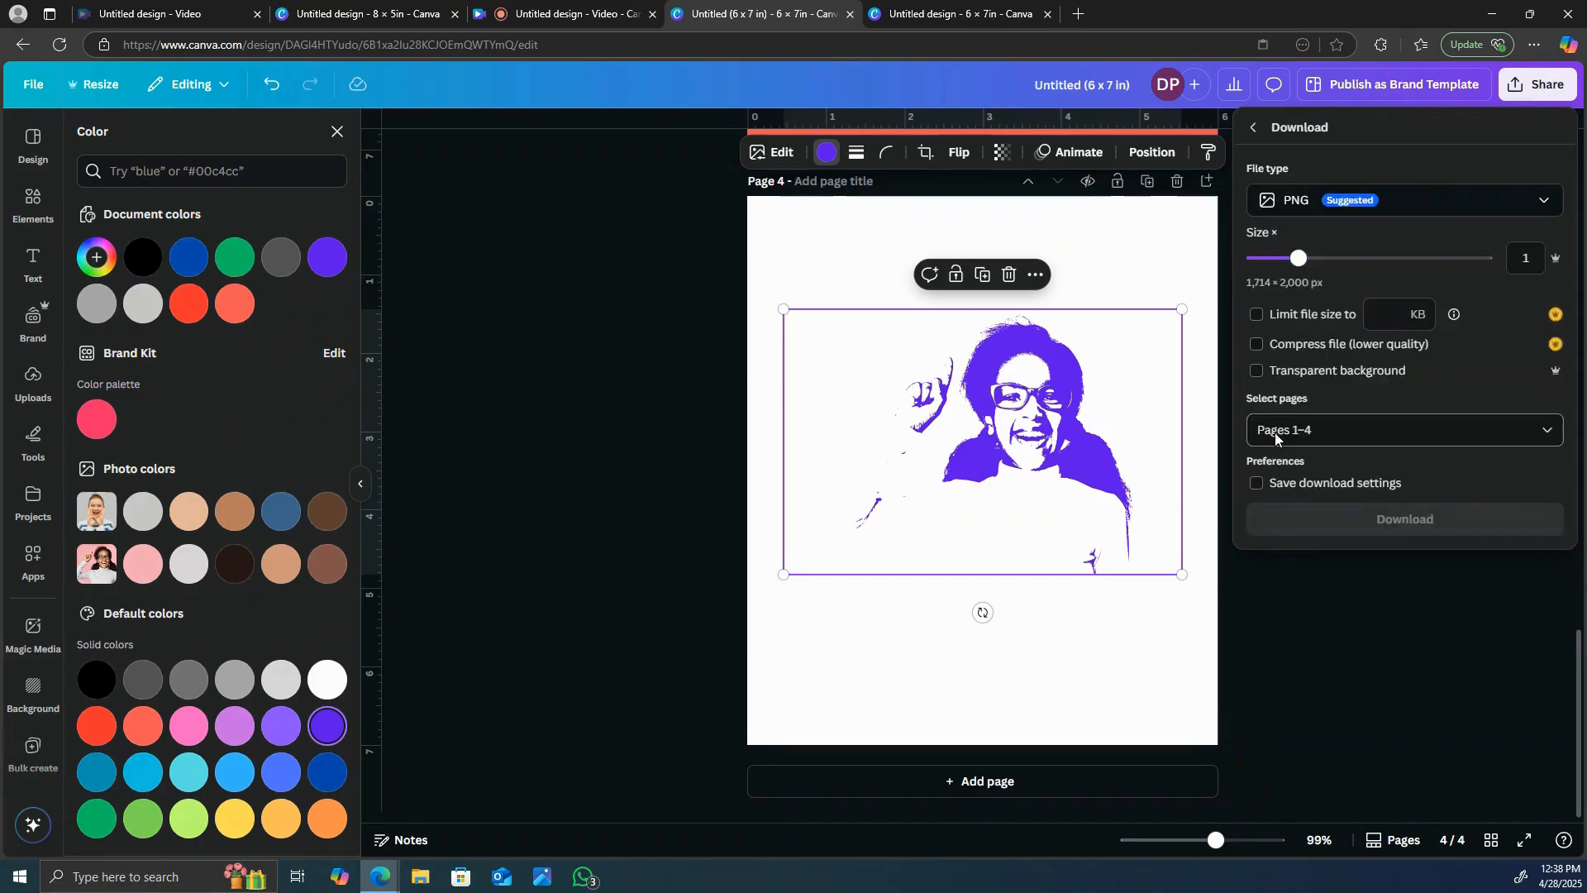
click(1544, 201)
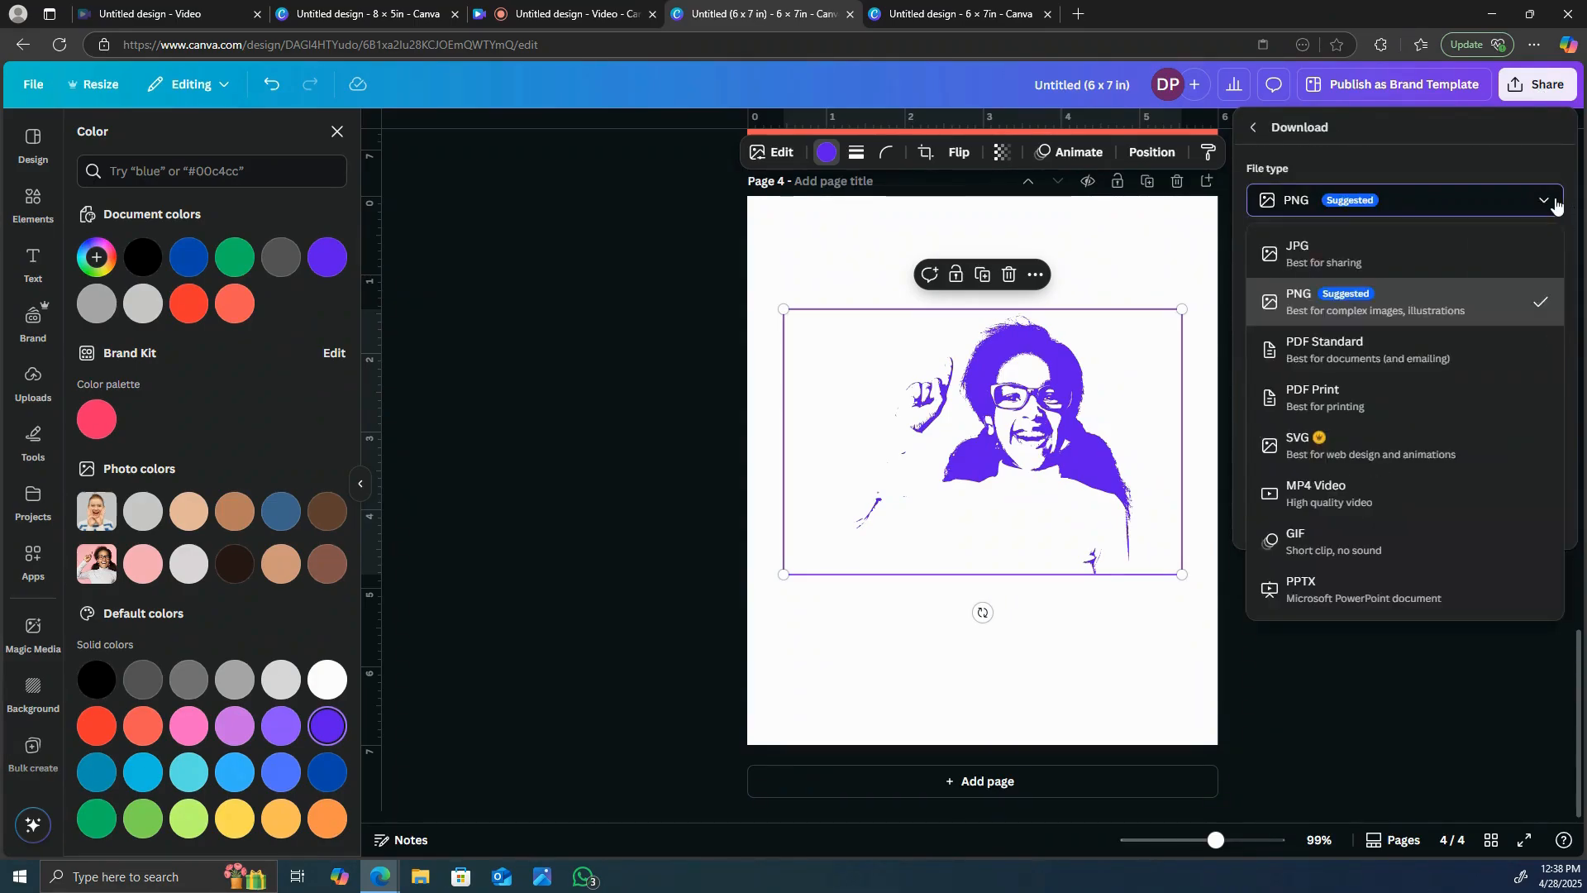
click(1387, 453)
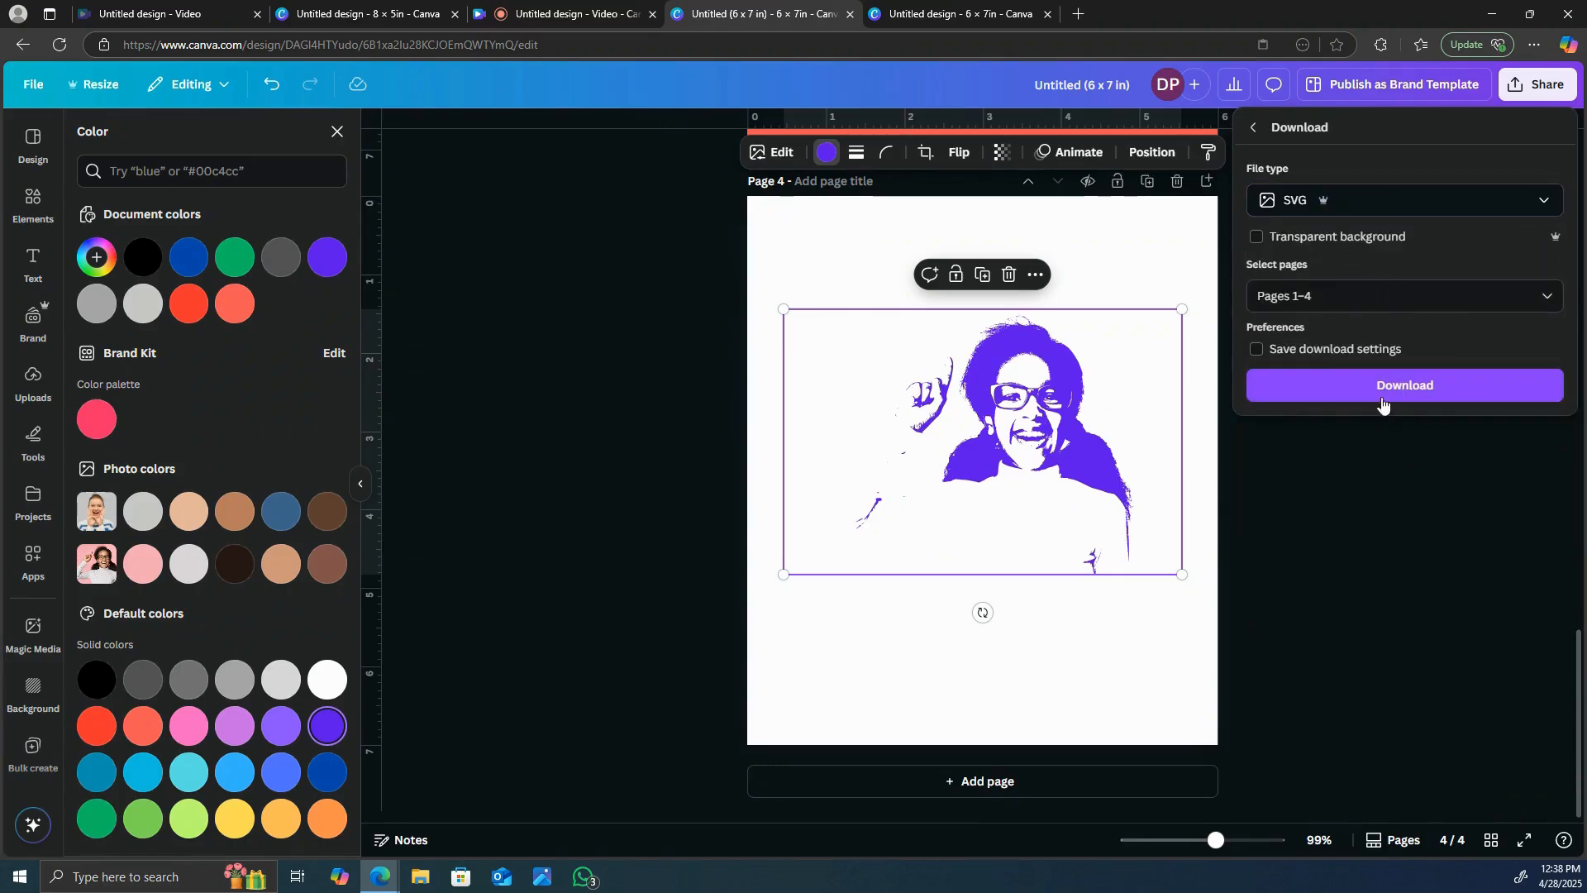
click(1548, 308)
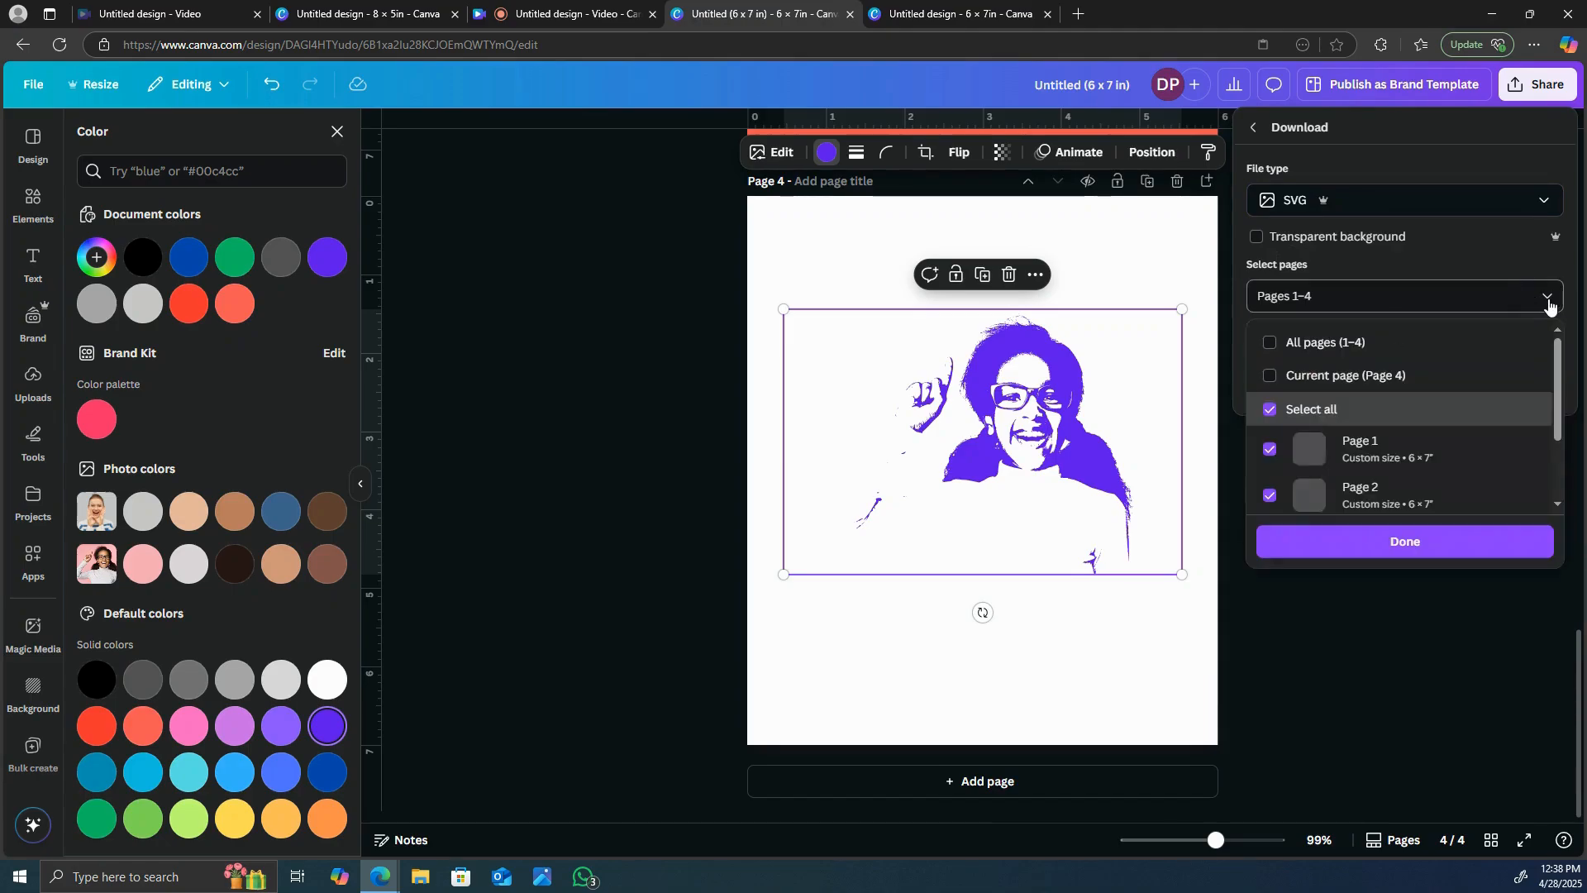
click(1269, 375)
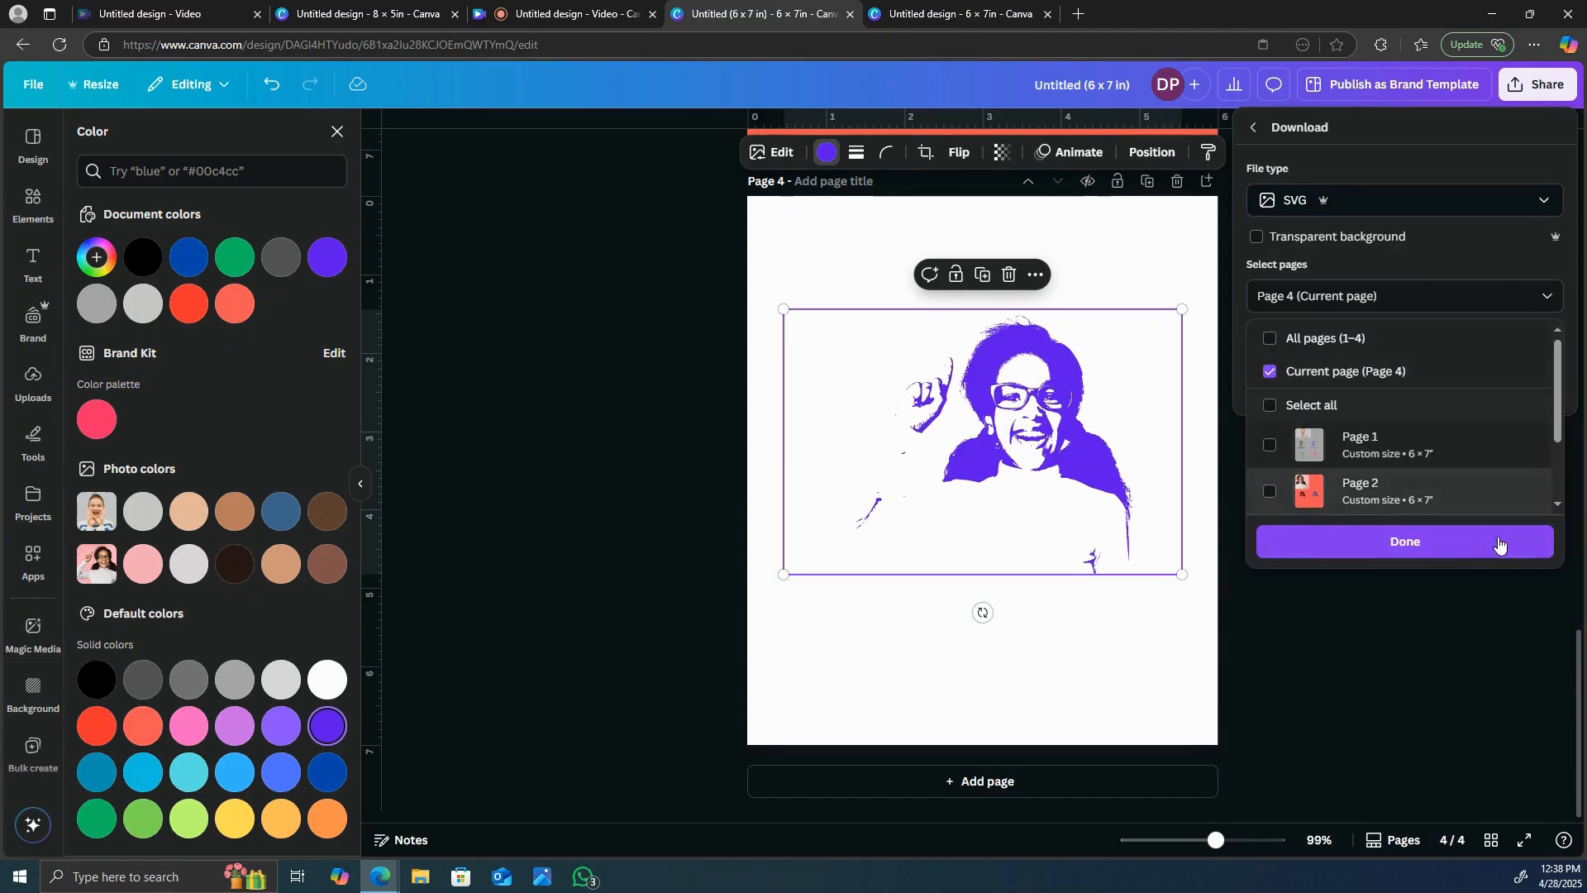
click(1405, 542)
click(1404, 527)
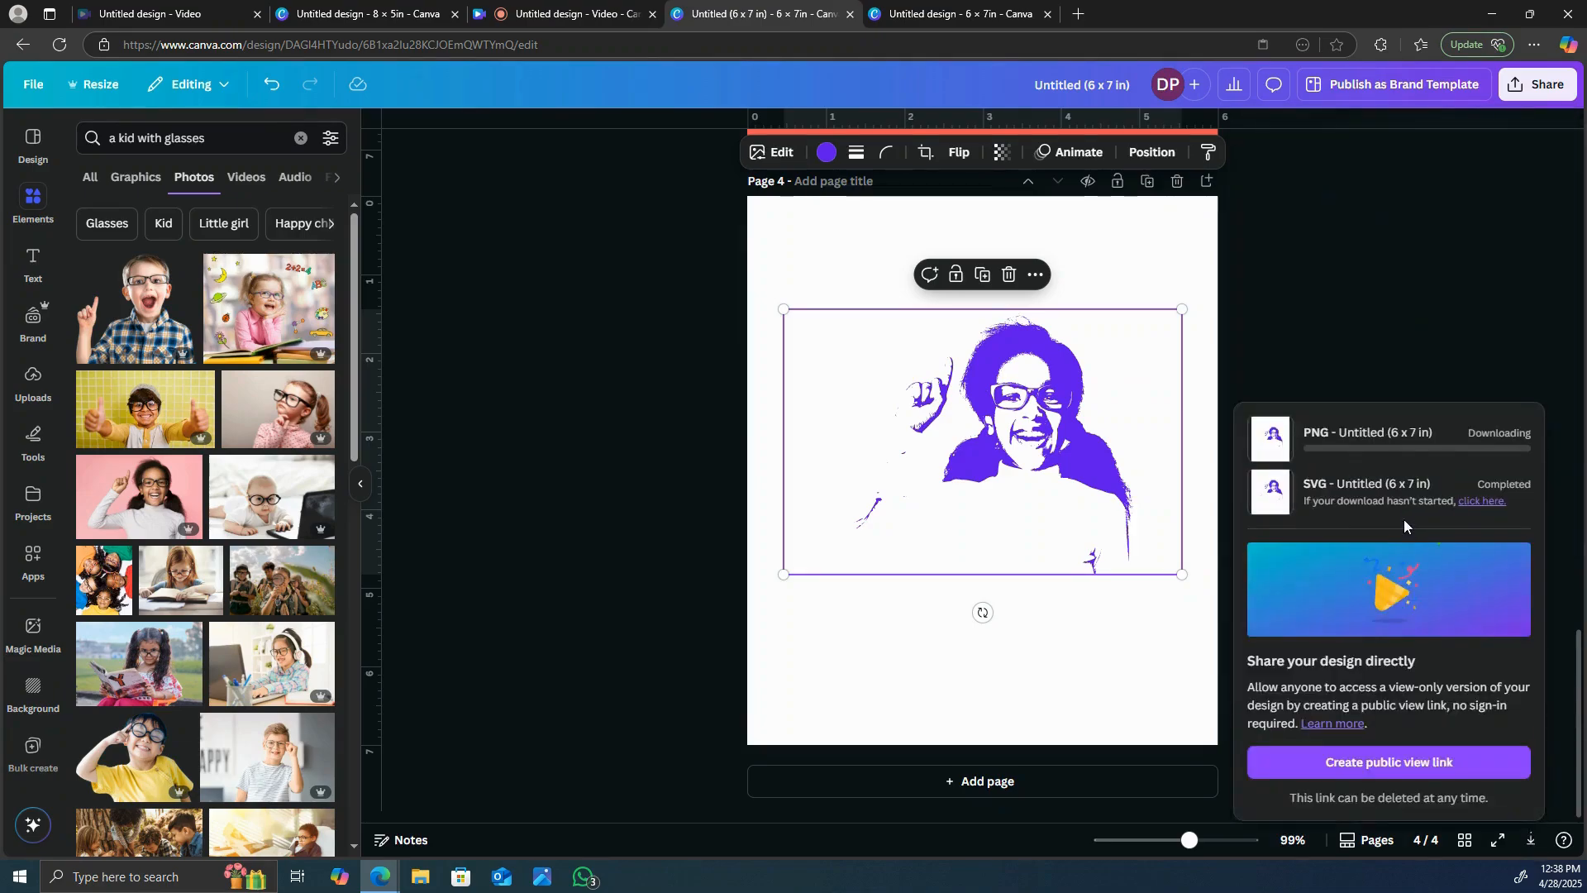